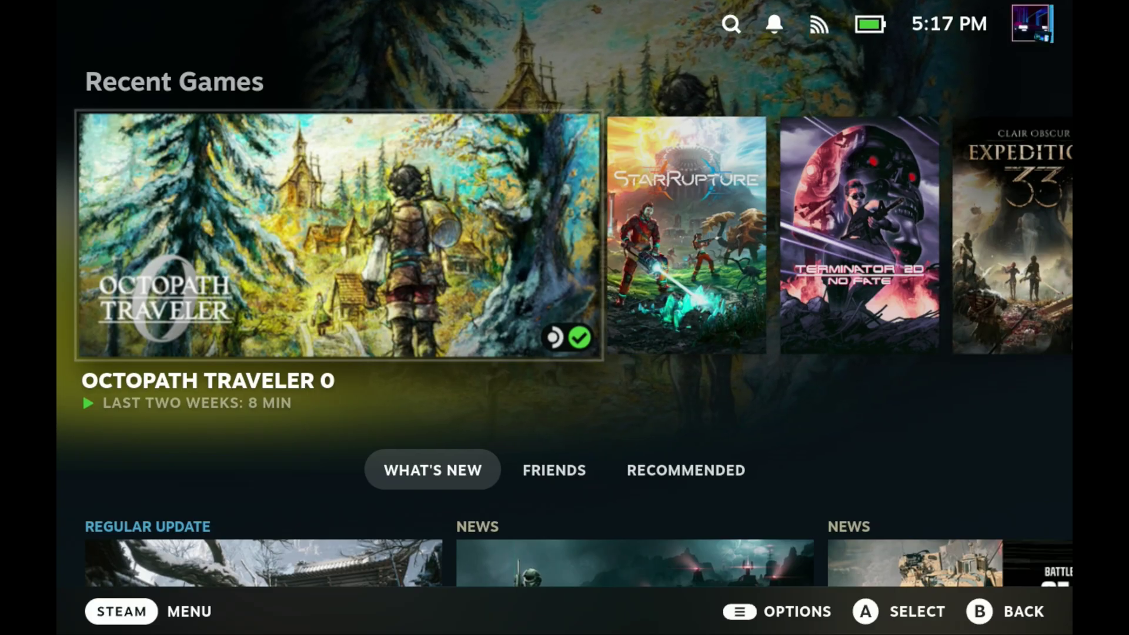
# Switch the Steam Deck from Gaming Mode to the desktop through the power options.
pyautogui.press('Home')
pyautogui.press('Down')
pyautogui.press('Down')
pyautogui.press('Down')
pyautogui.press('Down')
pyautogui.press('Down')
pyautogui.press('Down')
pyautogui.press('Down')
pyautogui.press('Return')
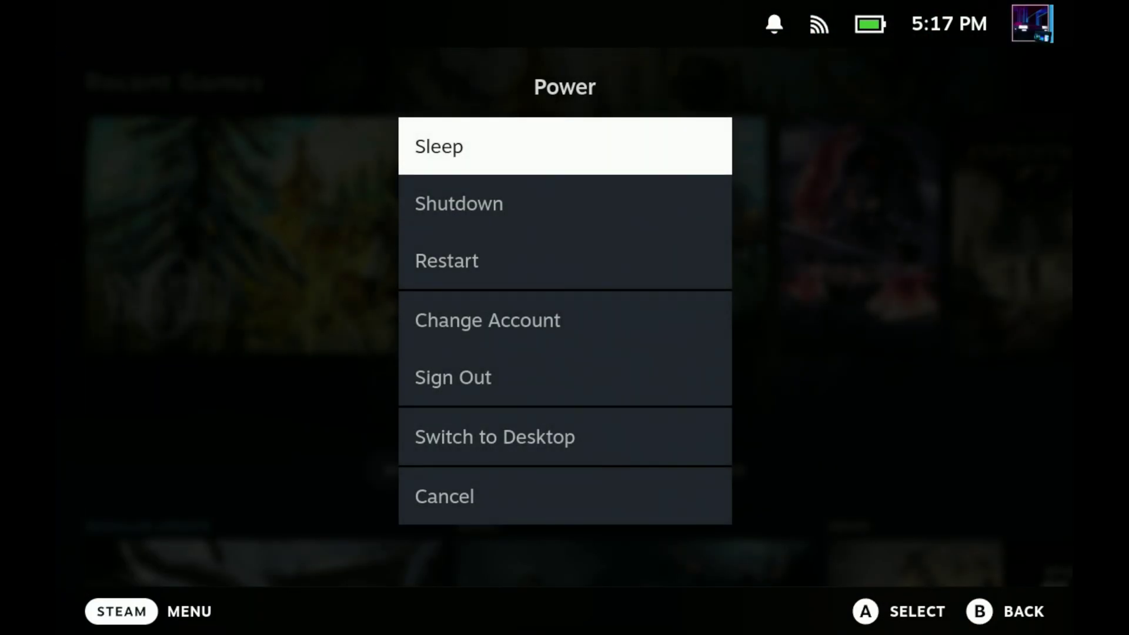
pyautogui.press('Down')
pyautogui.press('Down')
pyautogui.press('Down')
pyautogui.press('Down')
pyautogui.press('Down')
pyautogui.press('Return')
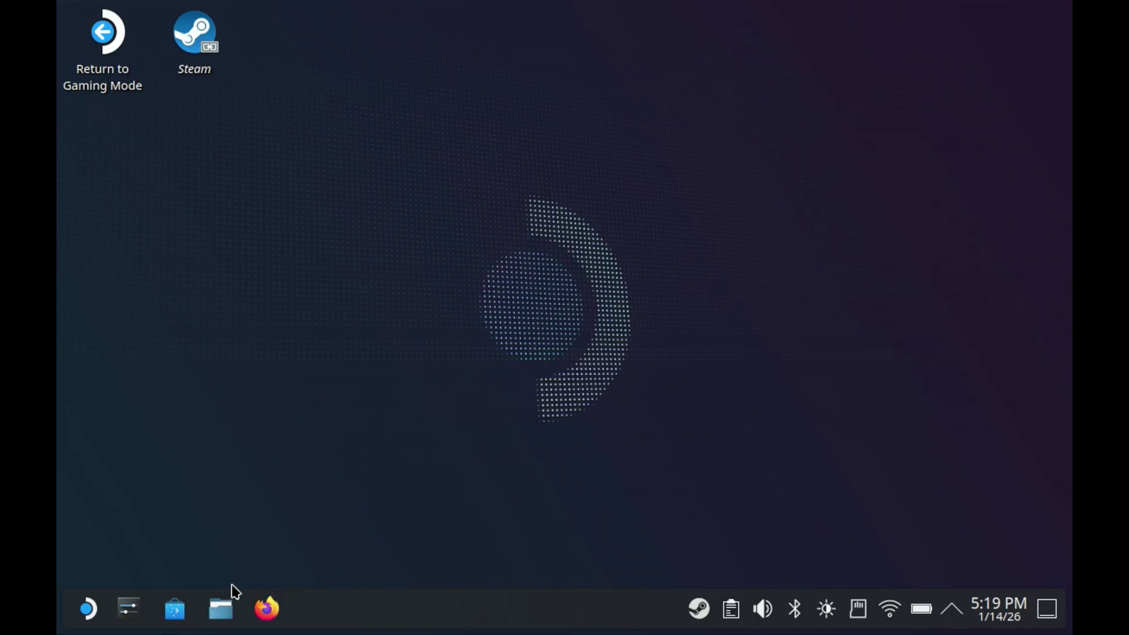
# Search the web for hytale in Firefox and open the official Hytale website.
pyautogui.click(268, 619)
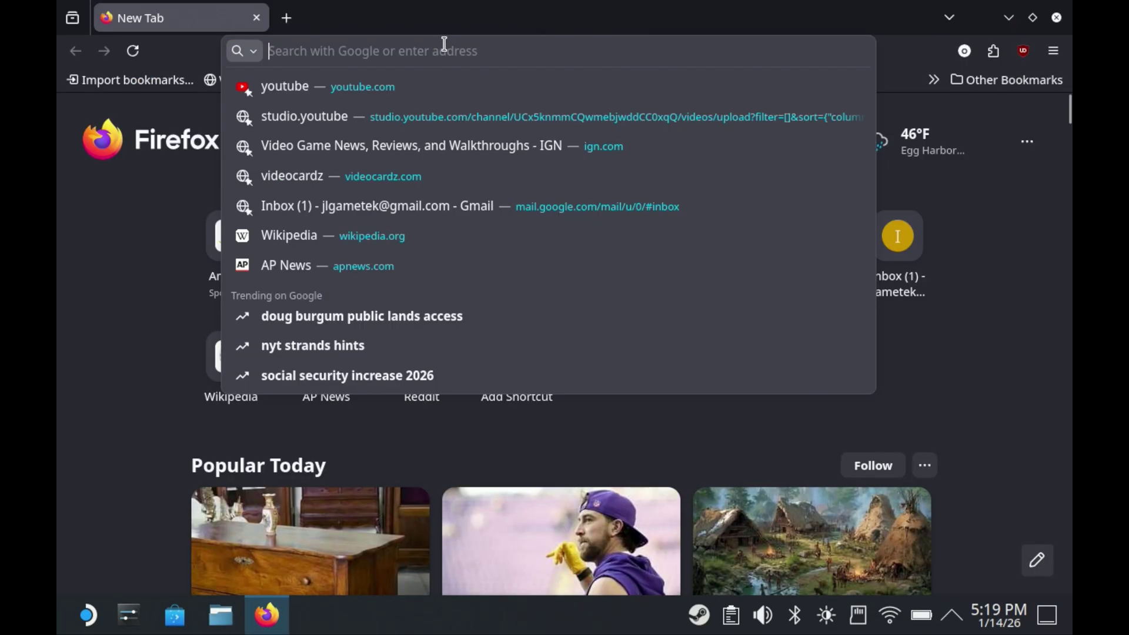
pyautogui.press('super+x')
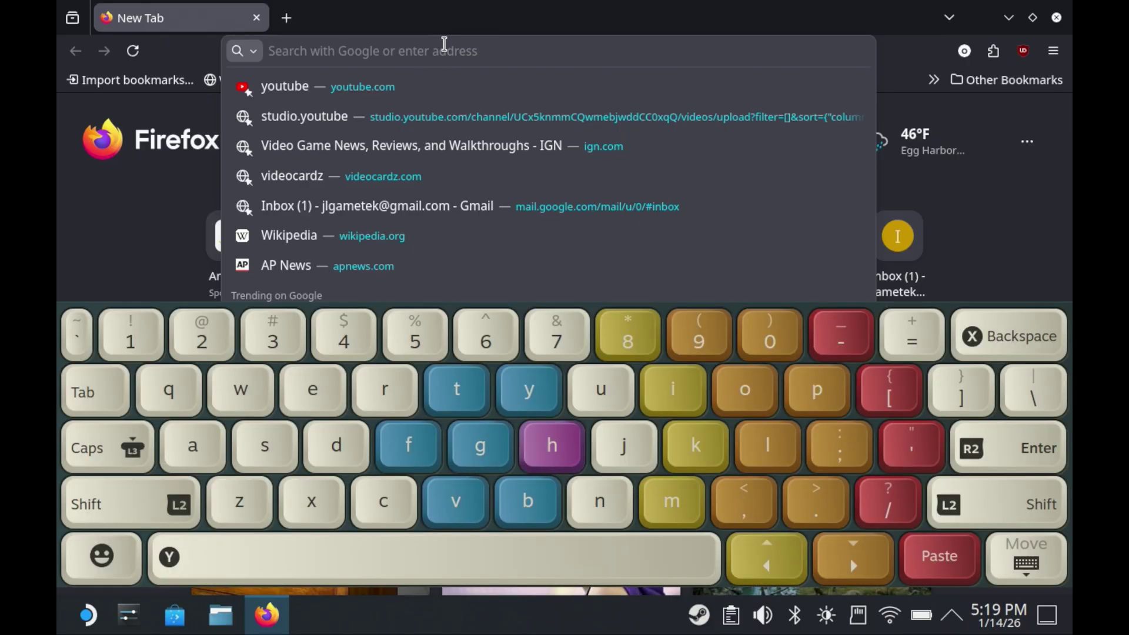
pyautogui.write('hyt')
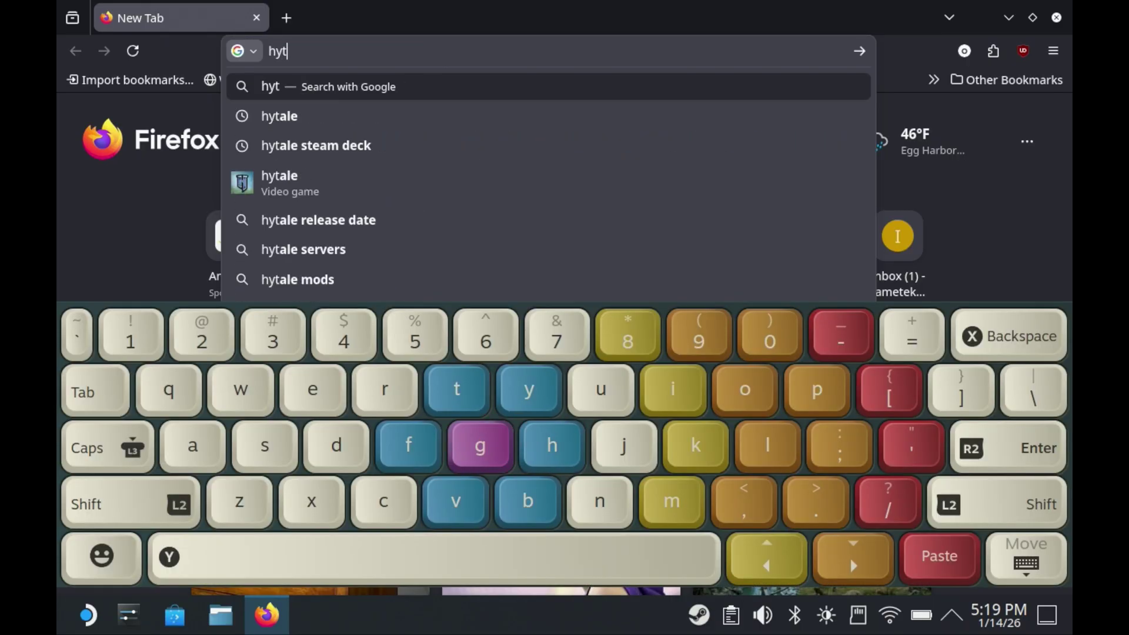
pyautogui.write('a')
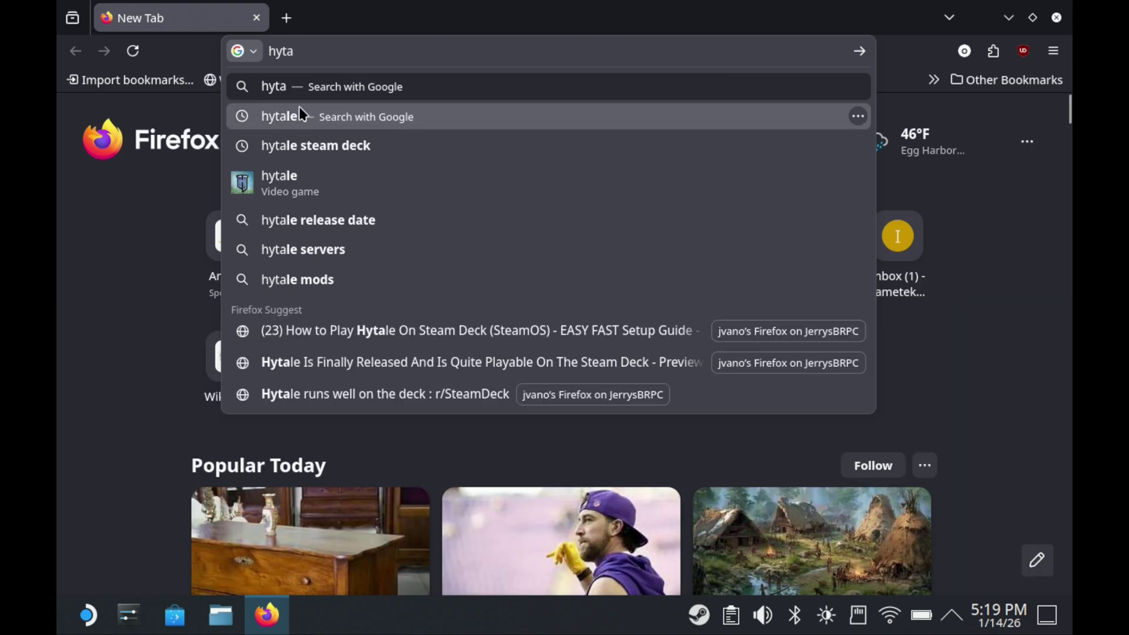
pyautogui.click(298, 116)
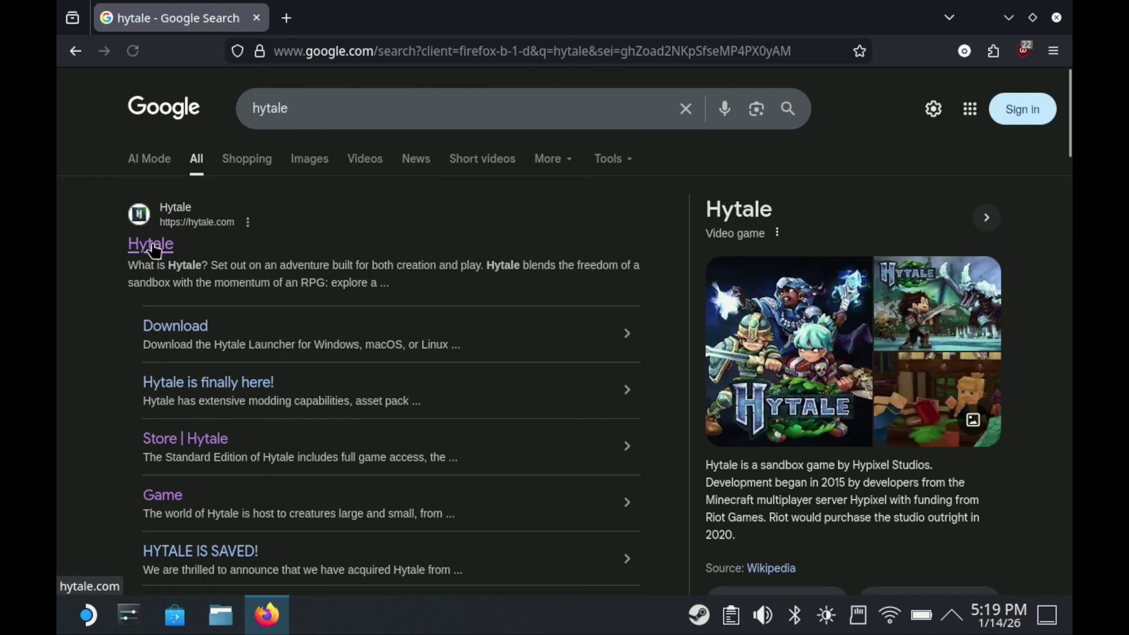
pyautogui.click(154, 247)
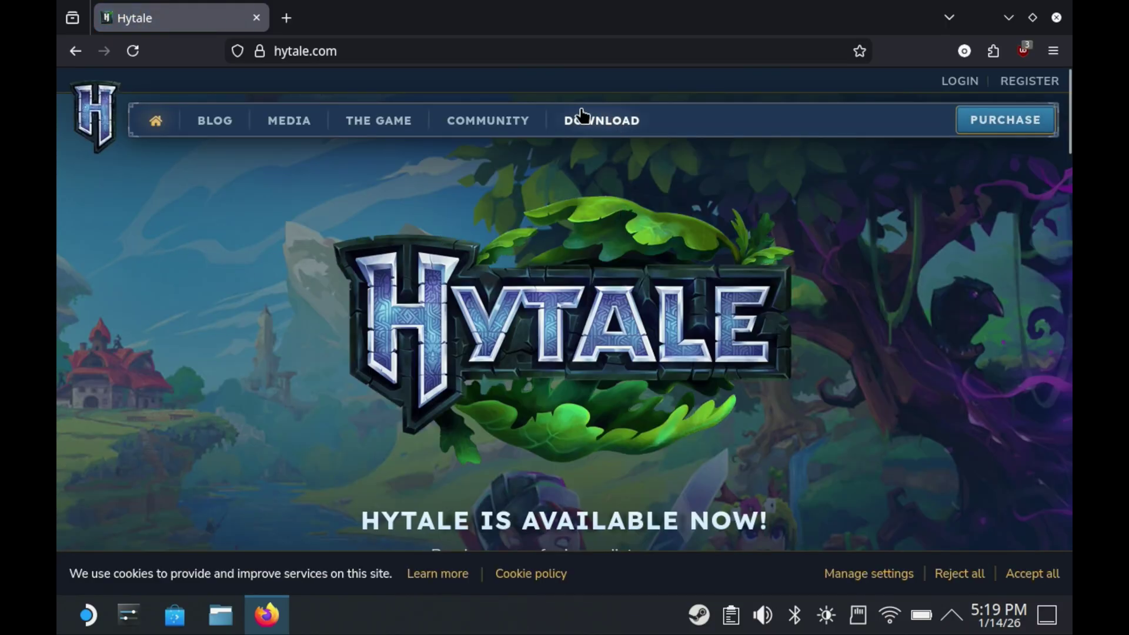
# Review the game editions available for purchase in the Hytale store.
pyautogui.click(1019, 123)
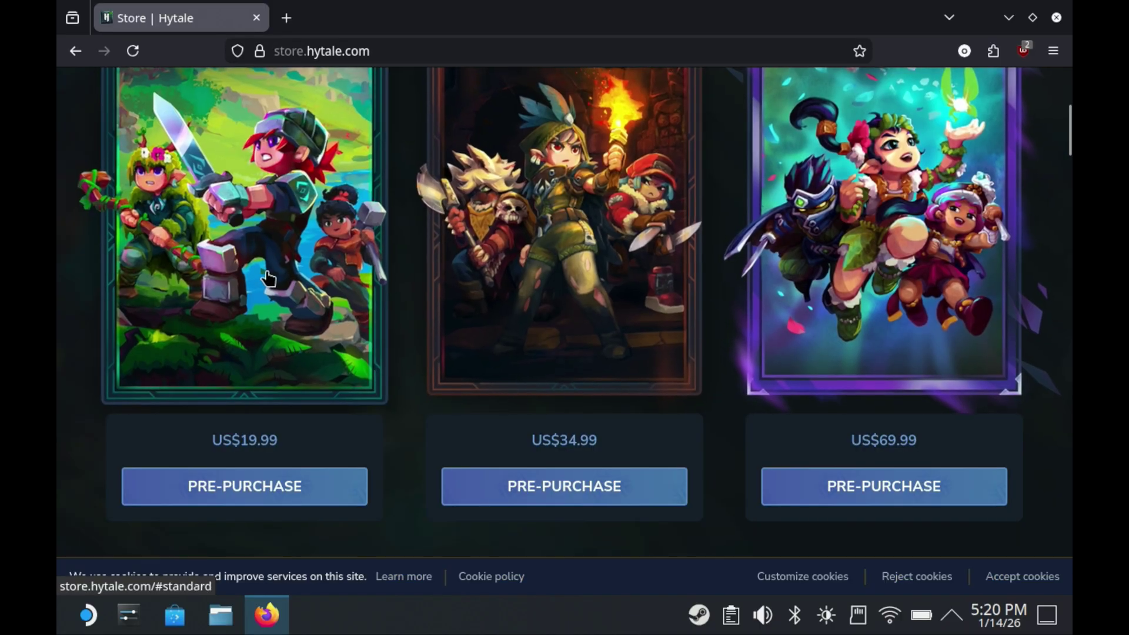
pyautogui.scroll(6, 941, 135)
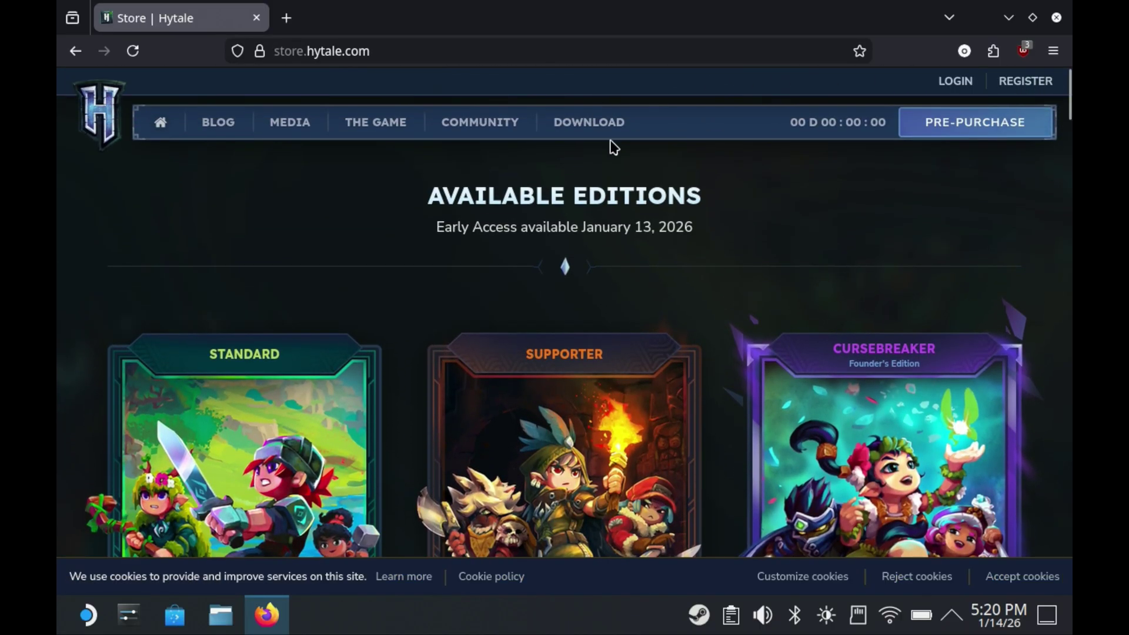
# Download the Linux version of the Hytale Launcher from the site's download page and minimize the browser.
pyautogui.click(579, 122)
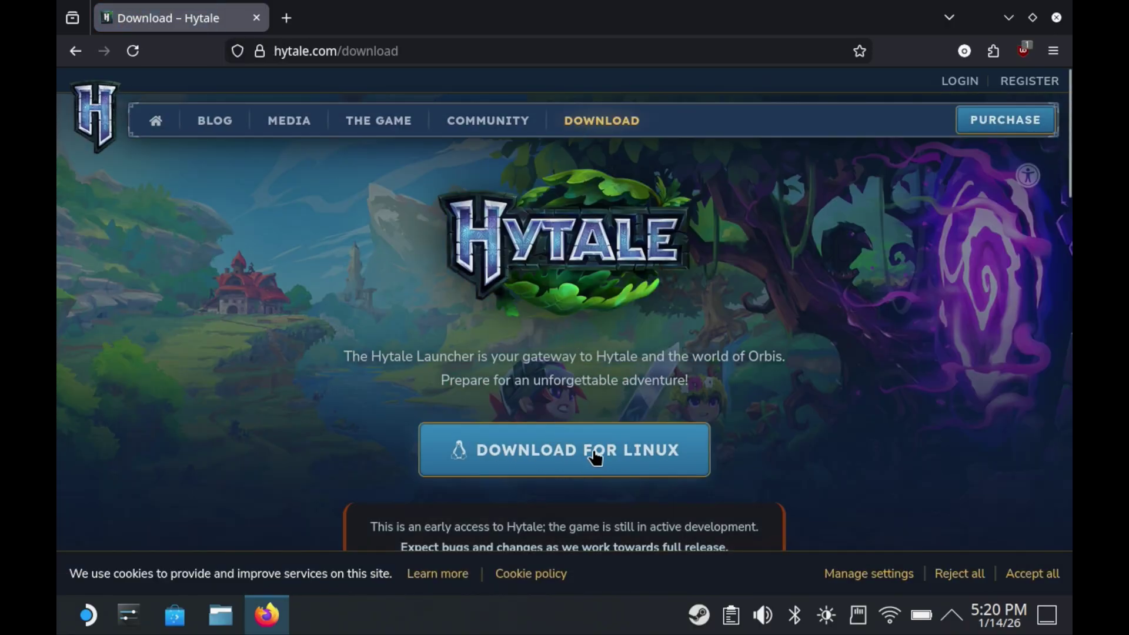
pyautogui.moveTo(1064, 183); pyautogui.dragTo(1069, 244)
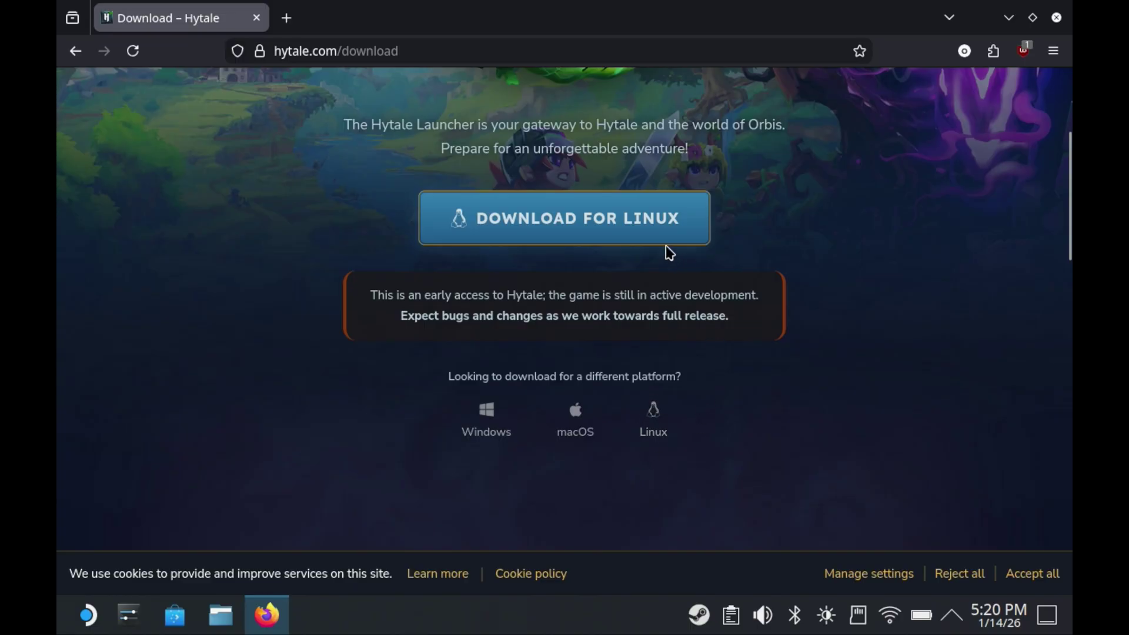
pyautogui.click(593, 224)
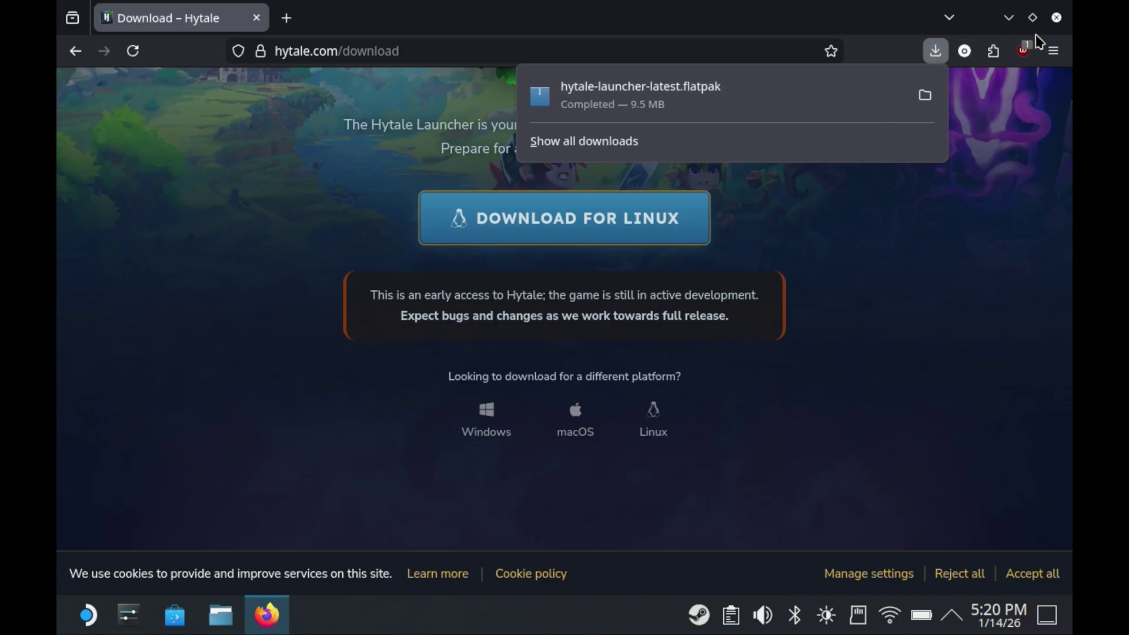
pyautogui.click(1010, 18)
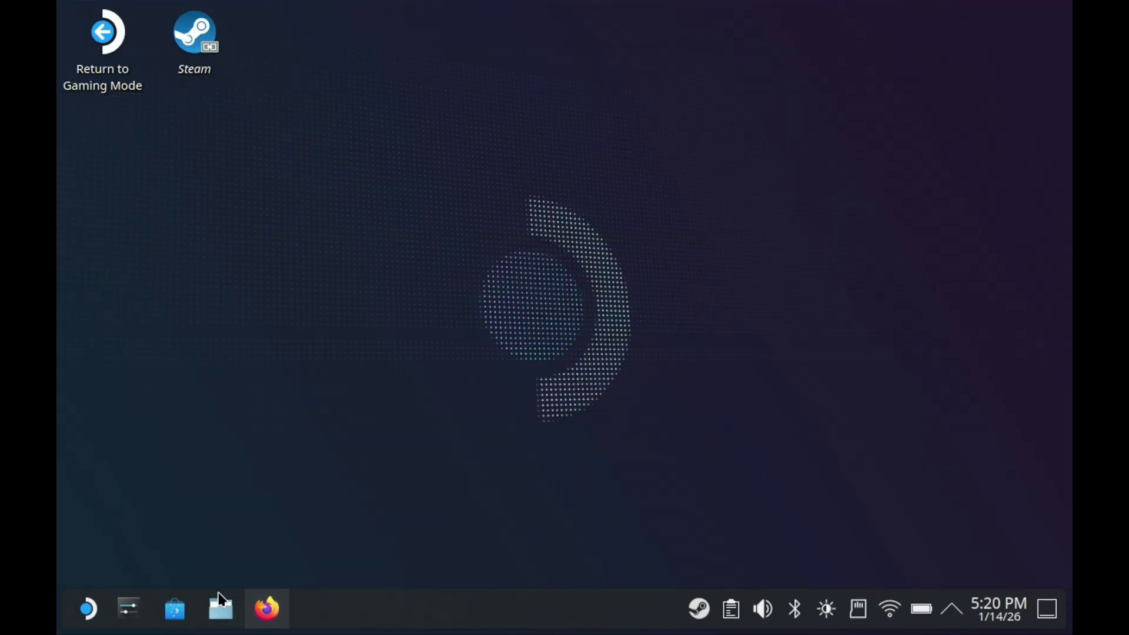
# Open hytale-launcher-latest.flatpak from the Downloads folder and install it from the local bundle in Discover.
pyautogui.click(222, 617)
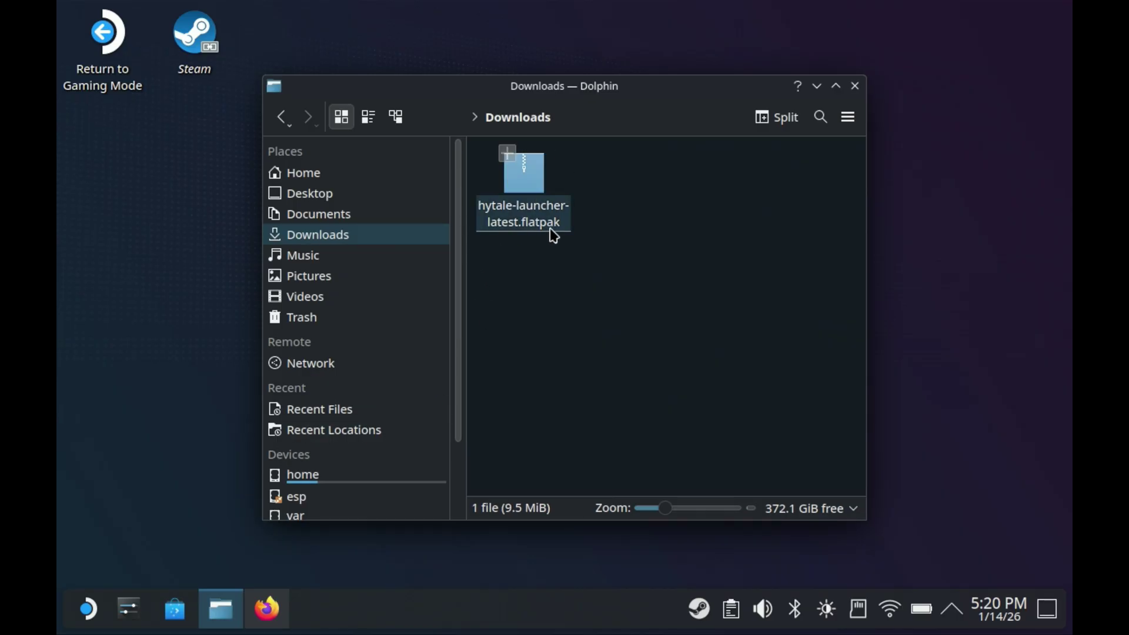
pyautogui.doubleClick(539, 212)
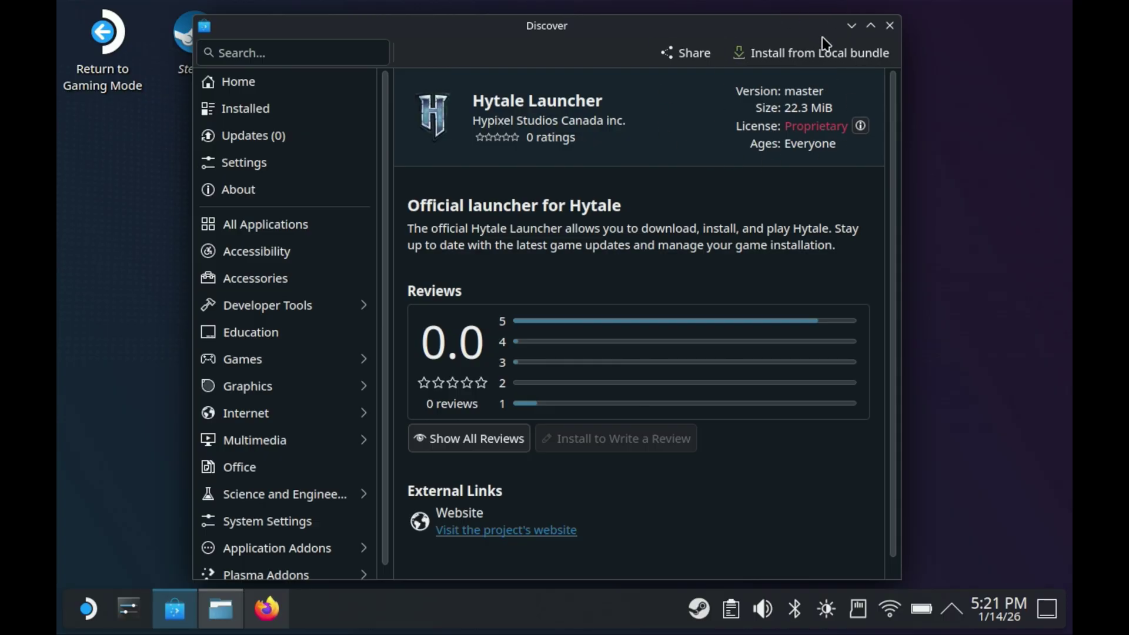
pyautogui.click(825, 58)
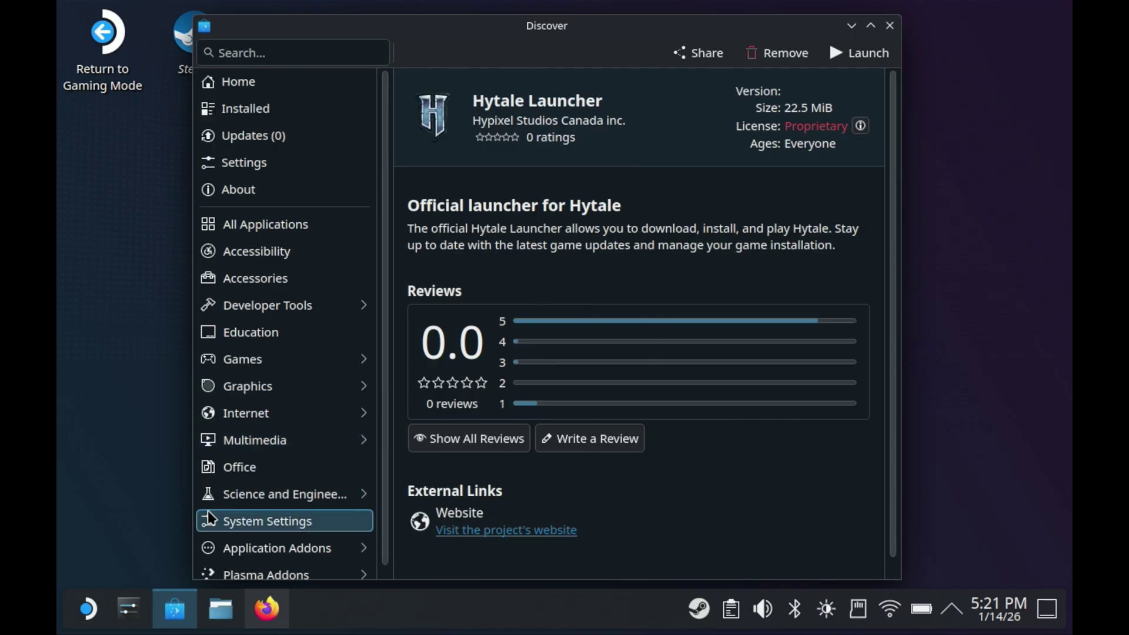
# Check where the SteamOS user's password can be changed in the Users page of System Settings, and close the settings.
pyautogui.click(130, 610)
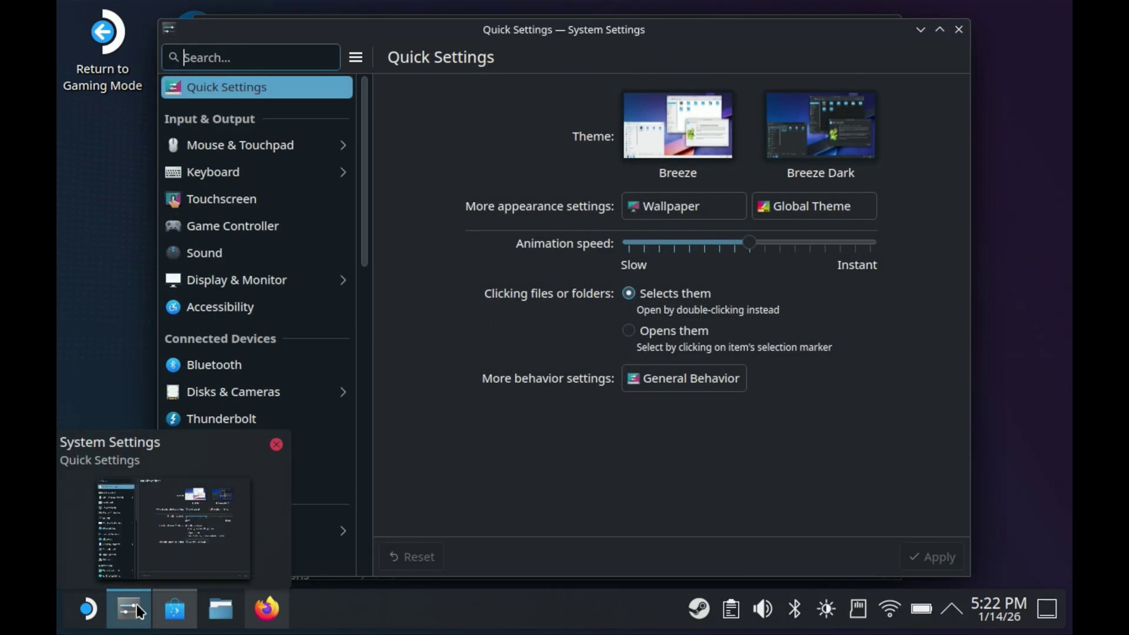
pyautogui.moveTo(369, 215); pyautogui.dragTo(313, 494)
pyautogui.click(259, 506)
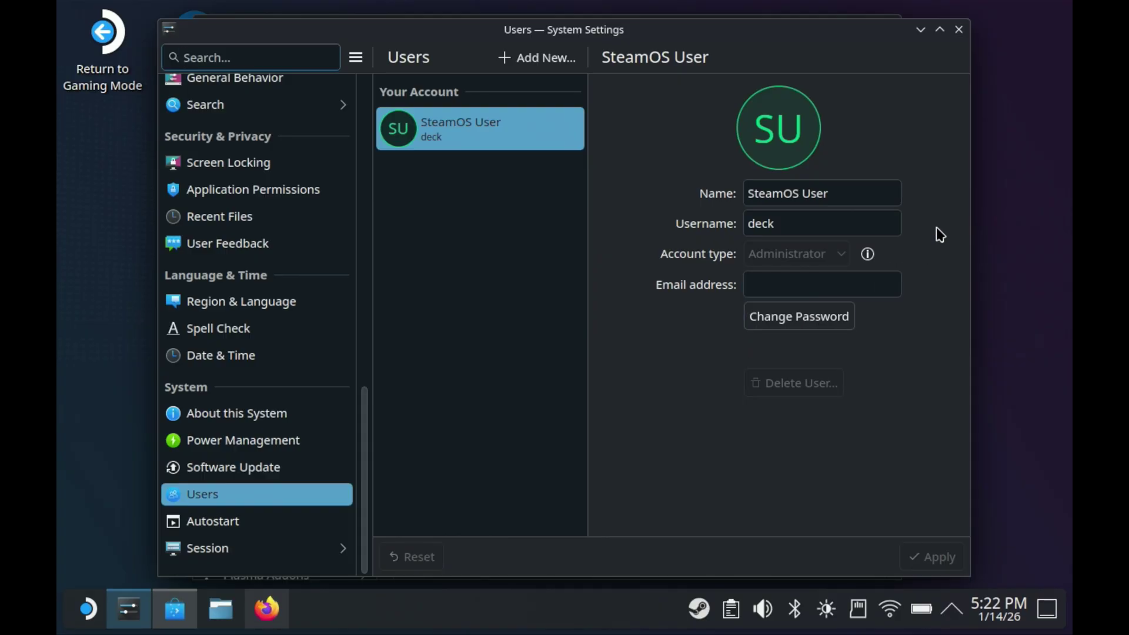
pyautogui.click(958, 29)
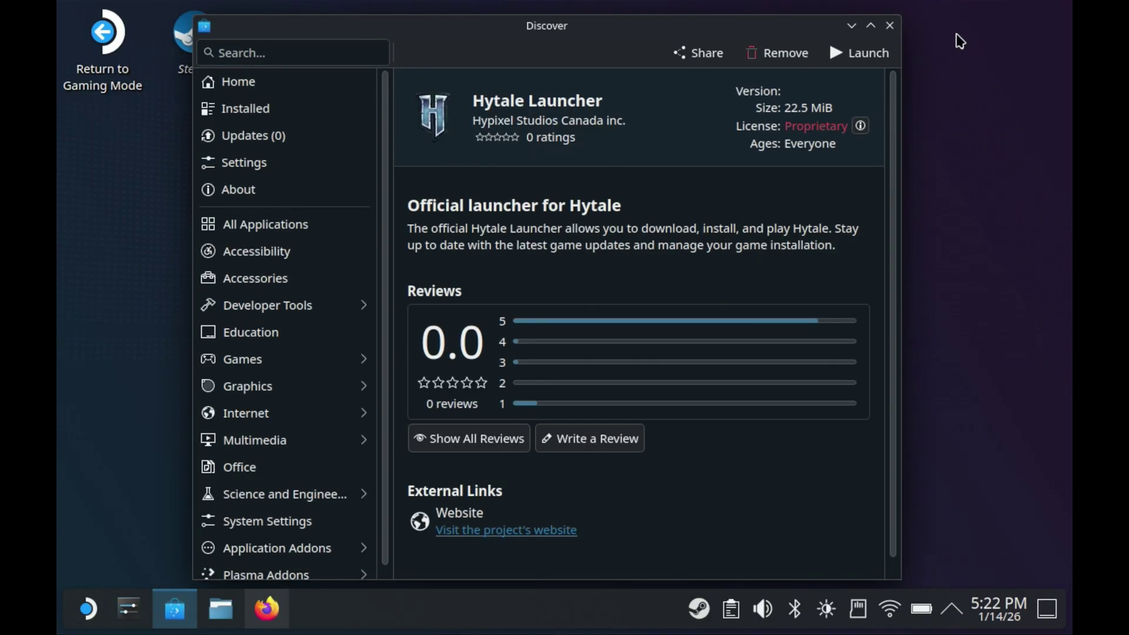
# Launch the installed Hytale Launcher, minimize Discover, and start signing in to the Hytale account.
pyautogui.click(859, 55)
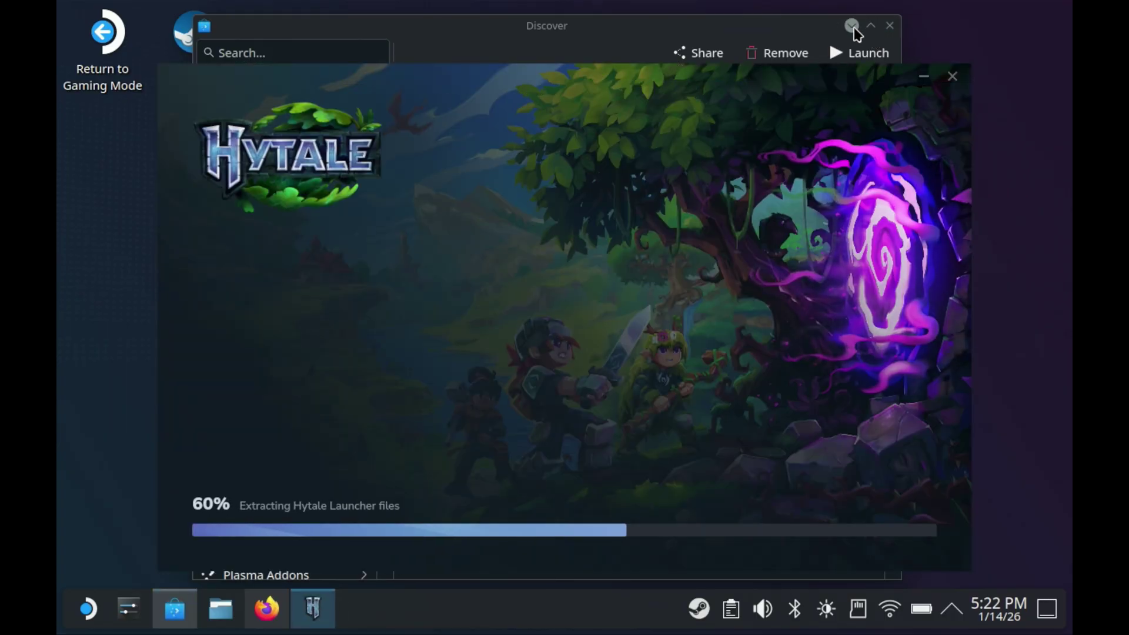
pyautogui.click(852, 26)
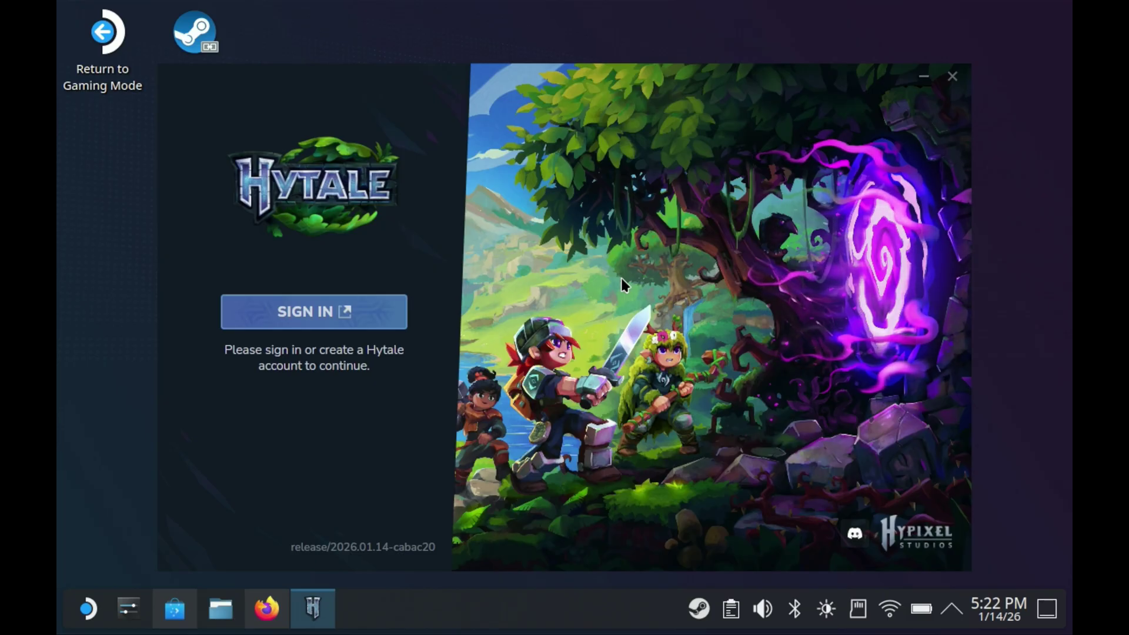
pyautogui.click(328, 321)
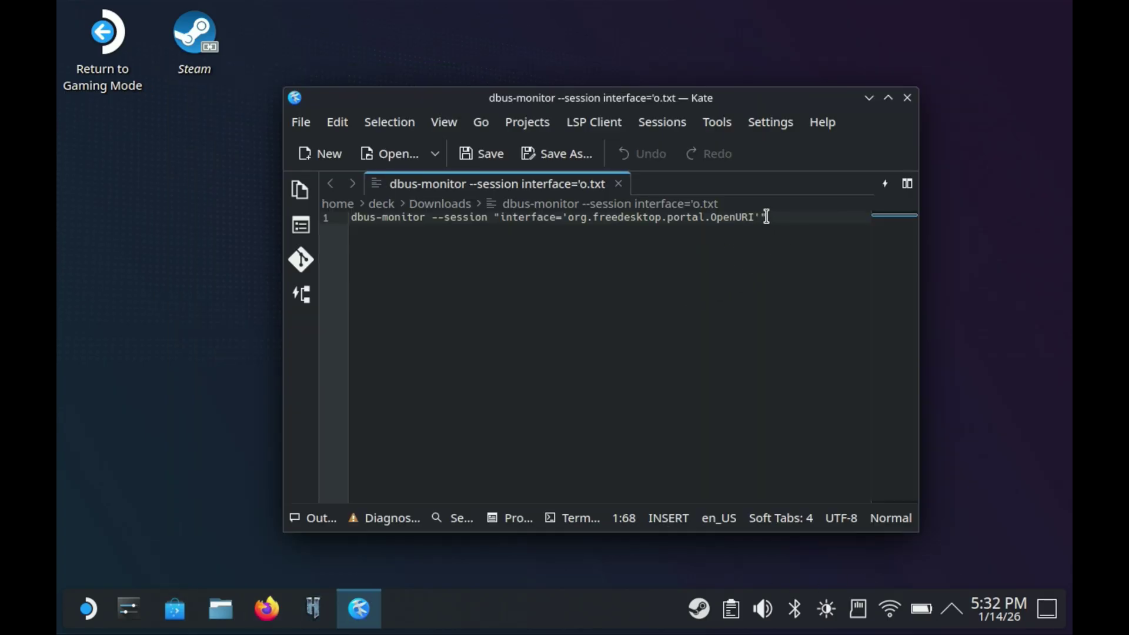
# Copy the command dbus-monitor --session "interface='org.freedesktop.portal.OpenURI'" from the text file in Kate and minimize the editor.
pyautogui.moveTo(768, 217); pyautogui.dragTo(355, 219)
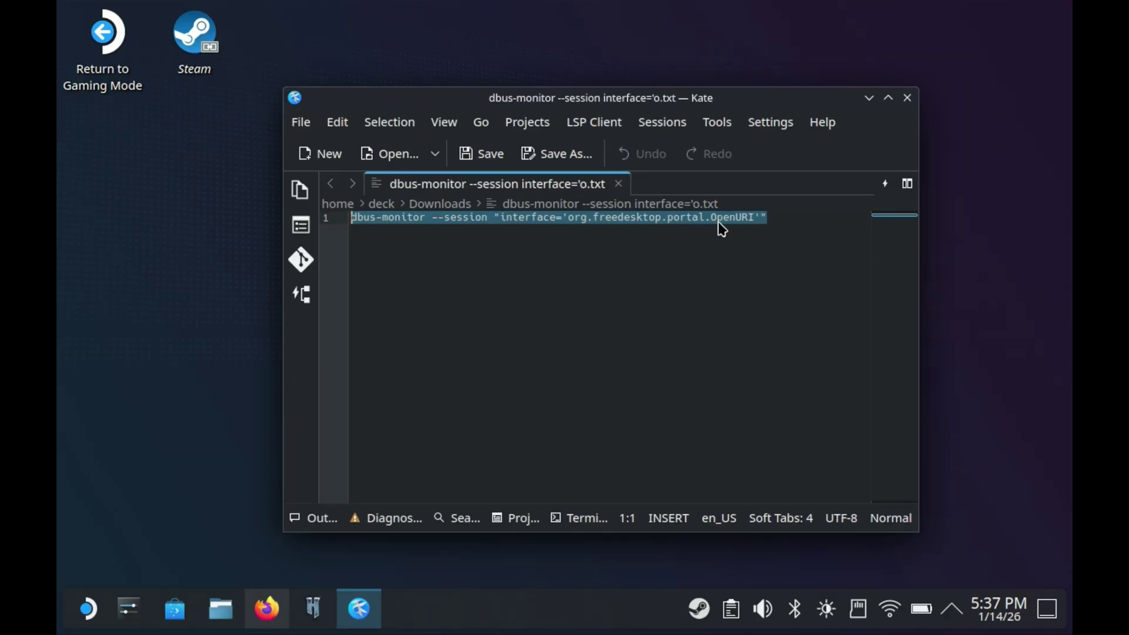
pyautogui.rightClick(722, 230)
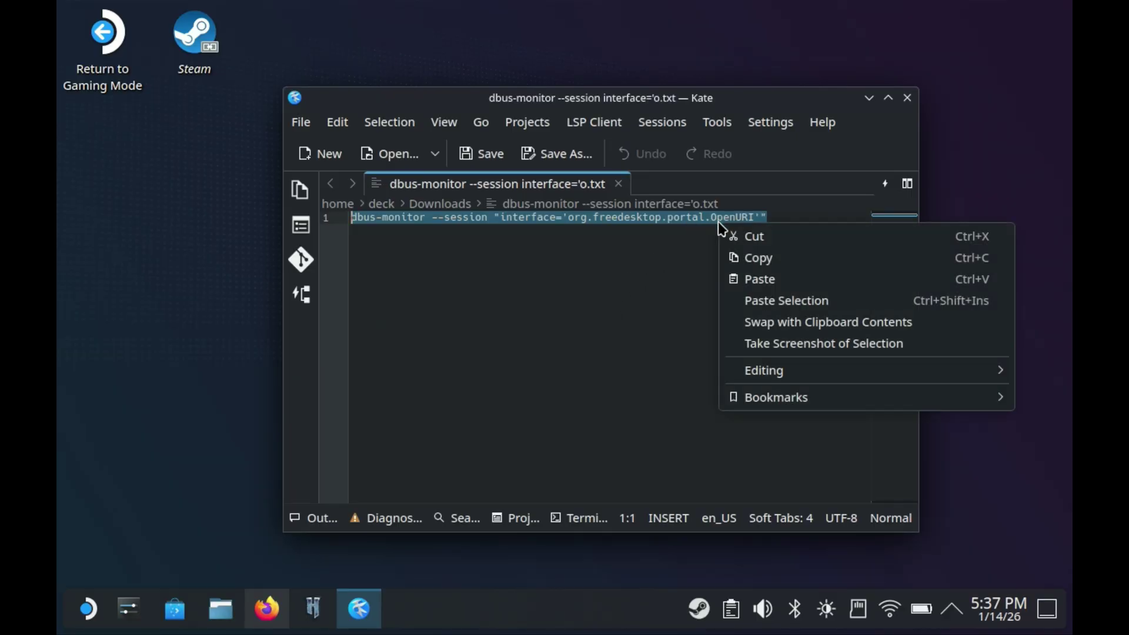
pyautogui.click(742, 256)
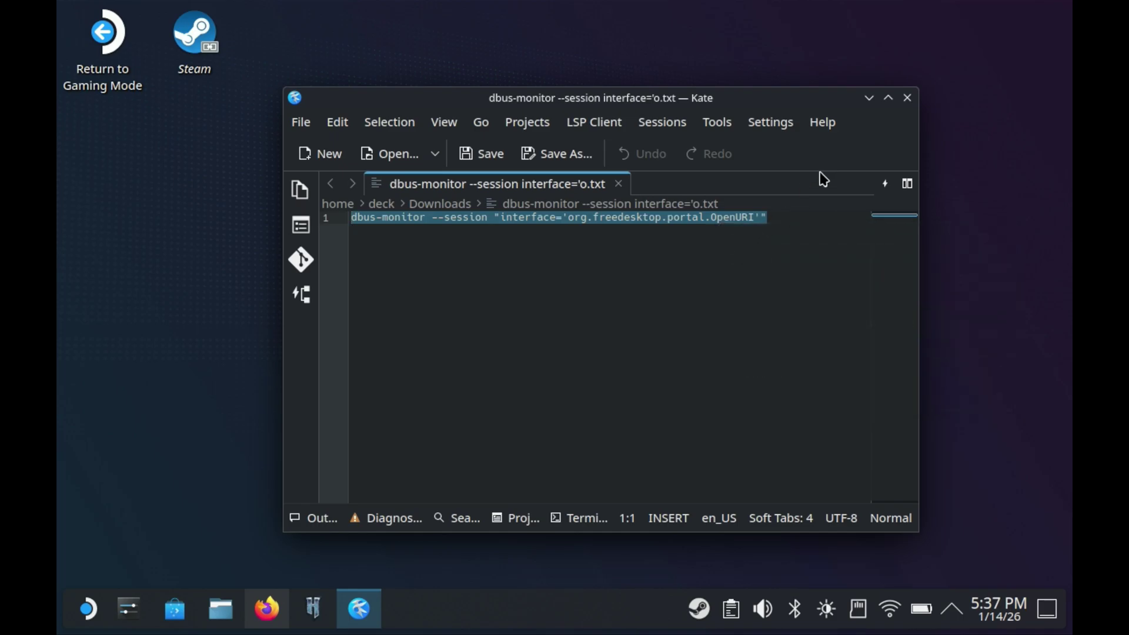
pyautogui.click(870, 98)
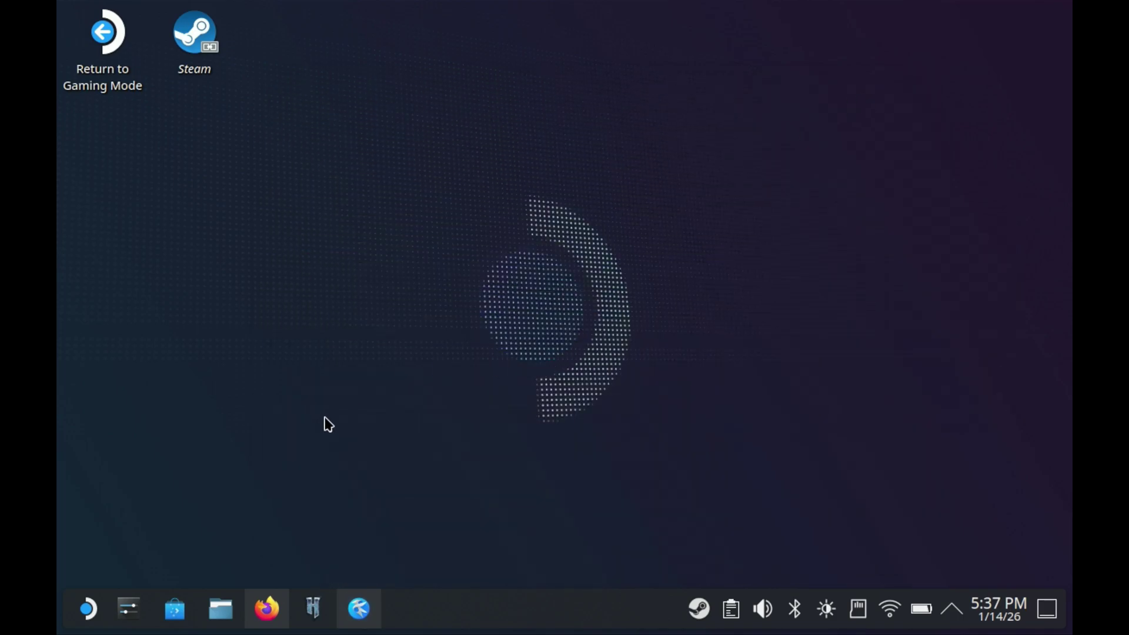
# Open Konsole and run the copied dbus-monitor command for the org.freedesktop.portal.OpenURI interface, adding blank lines below its output.
pyautogui.click(90, 615)
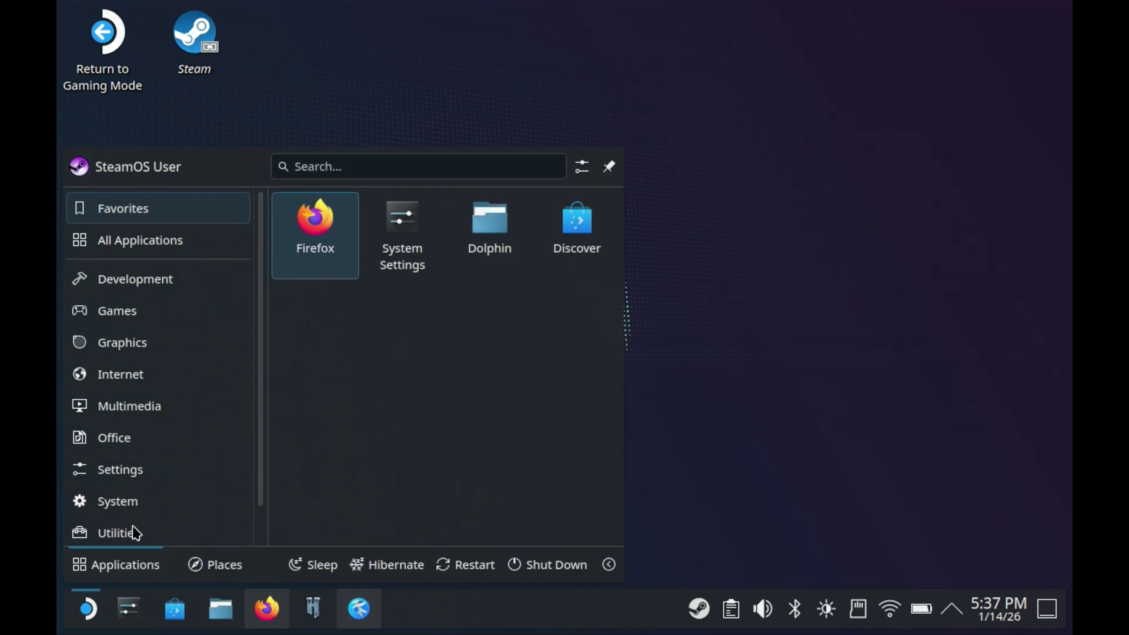
pyautogui.moveTo(240, 244)
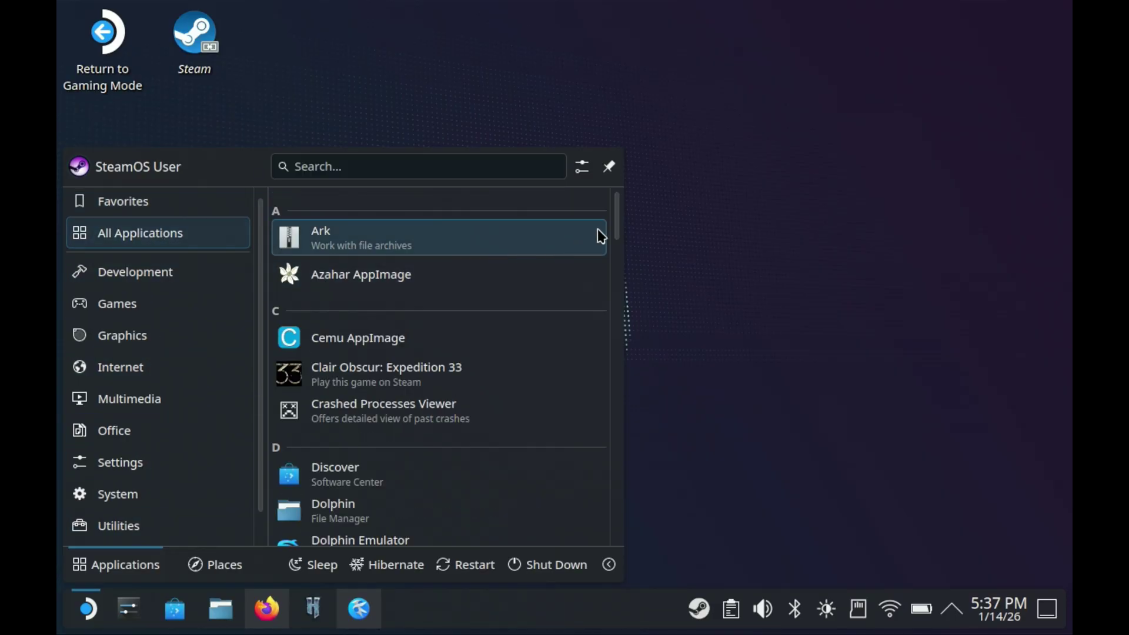
pyautogui.moveTo(617, 222); pyautogui.dragTo(617, 358)
pyautogui.click(492, 245)
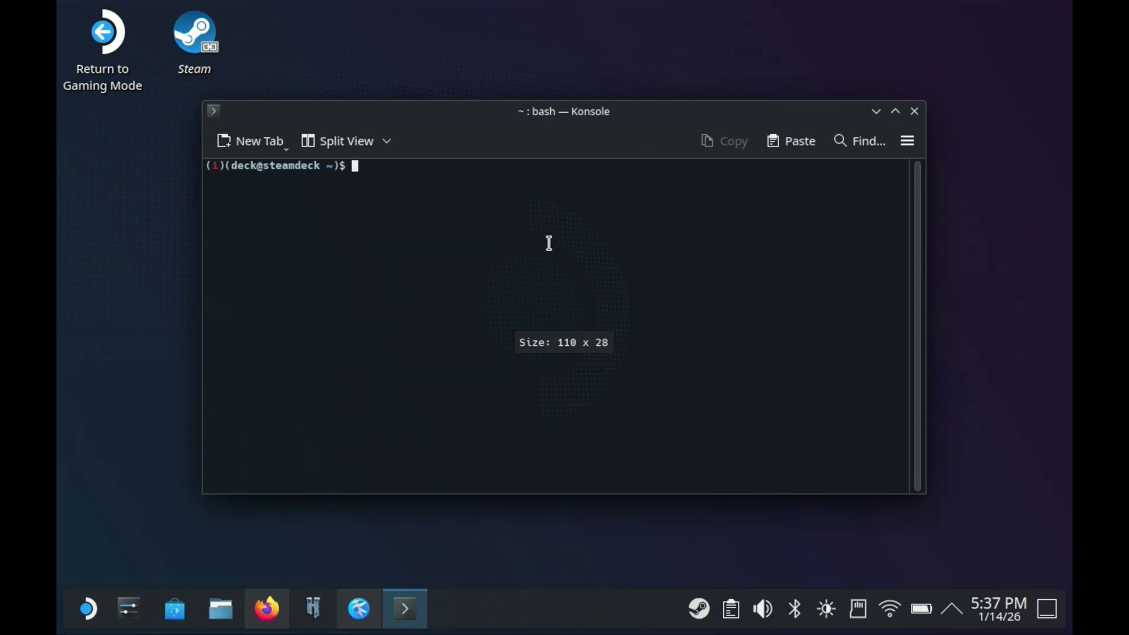
pyautogui.rightClick(409, 171)
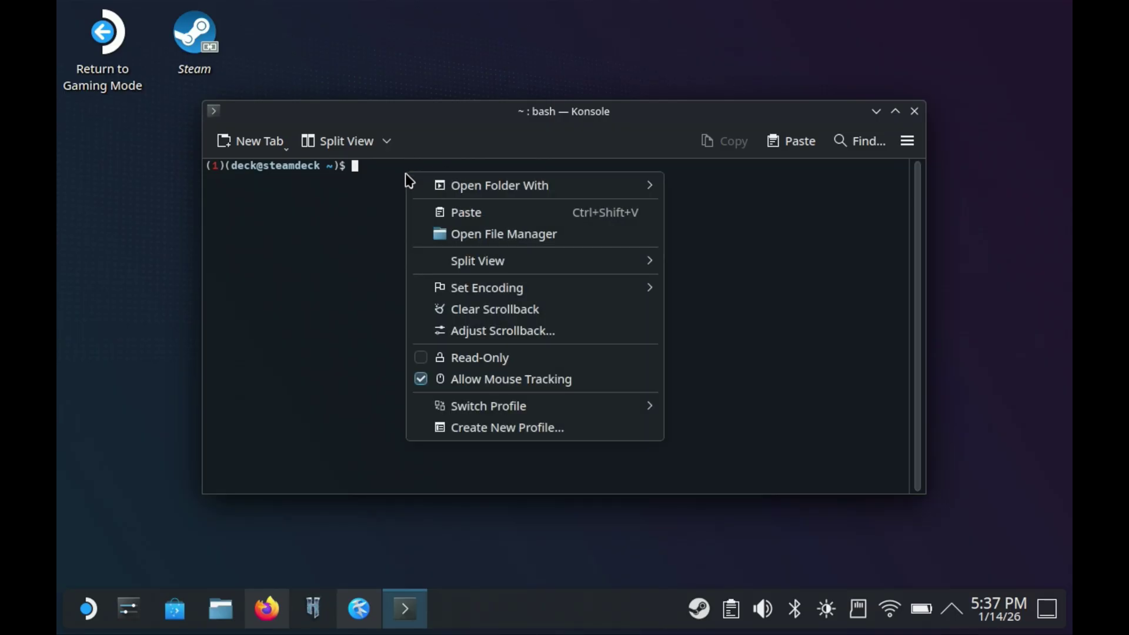
pyautogui.click(438, 211)
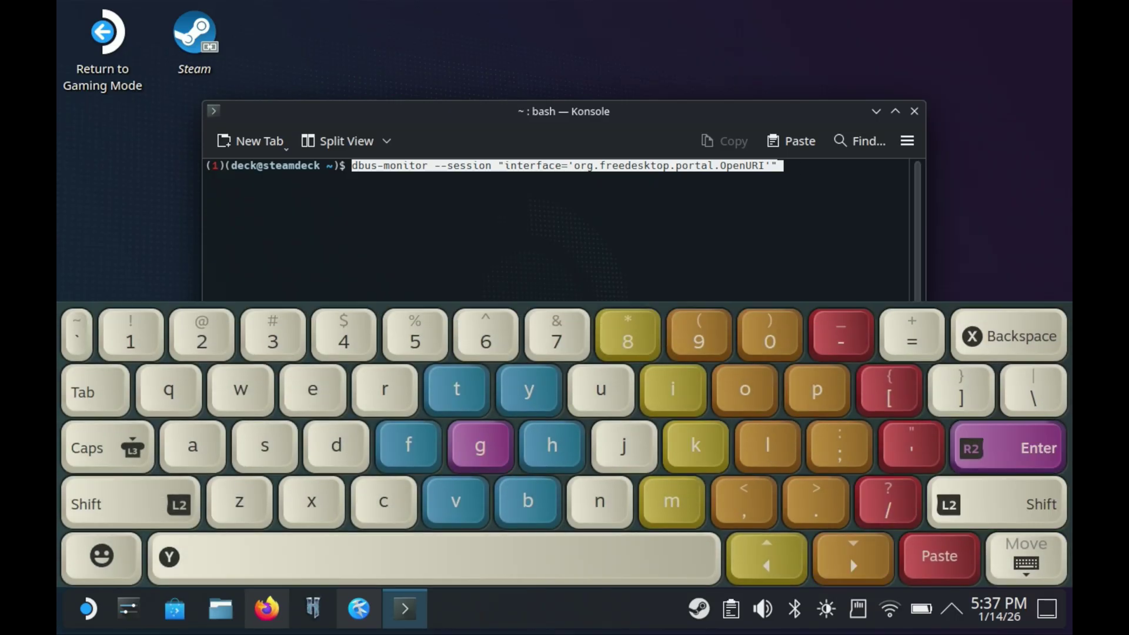
pyautogui.click(1023, 461)
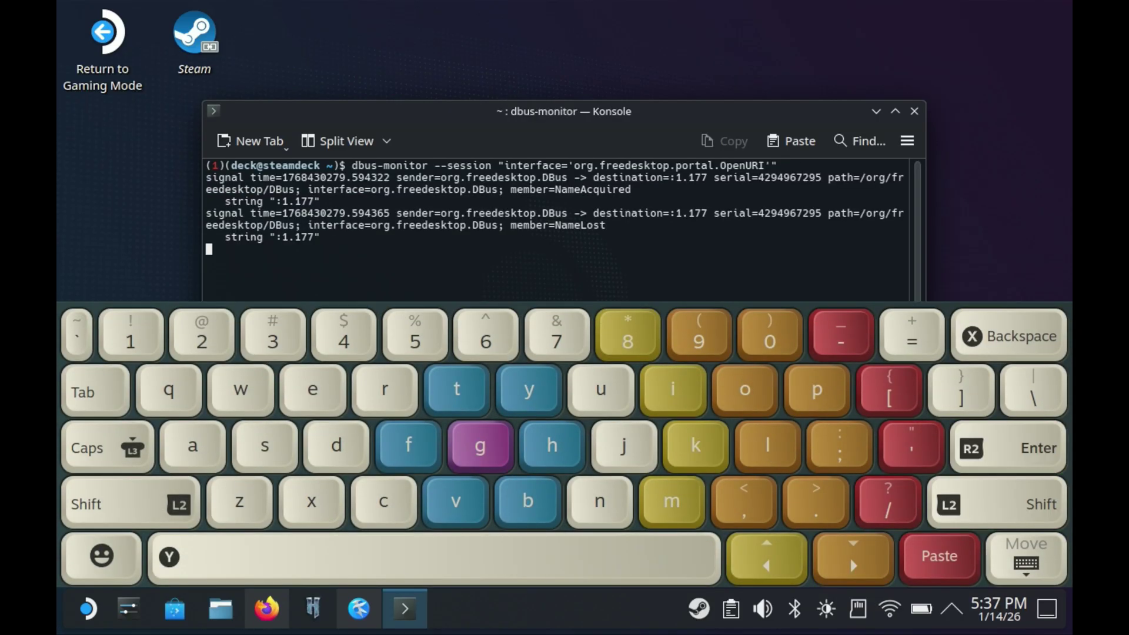
pyautogui.press('Return')
pyautogui.press('Return')
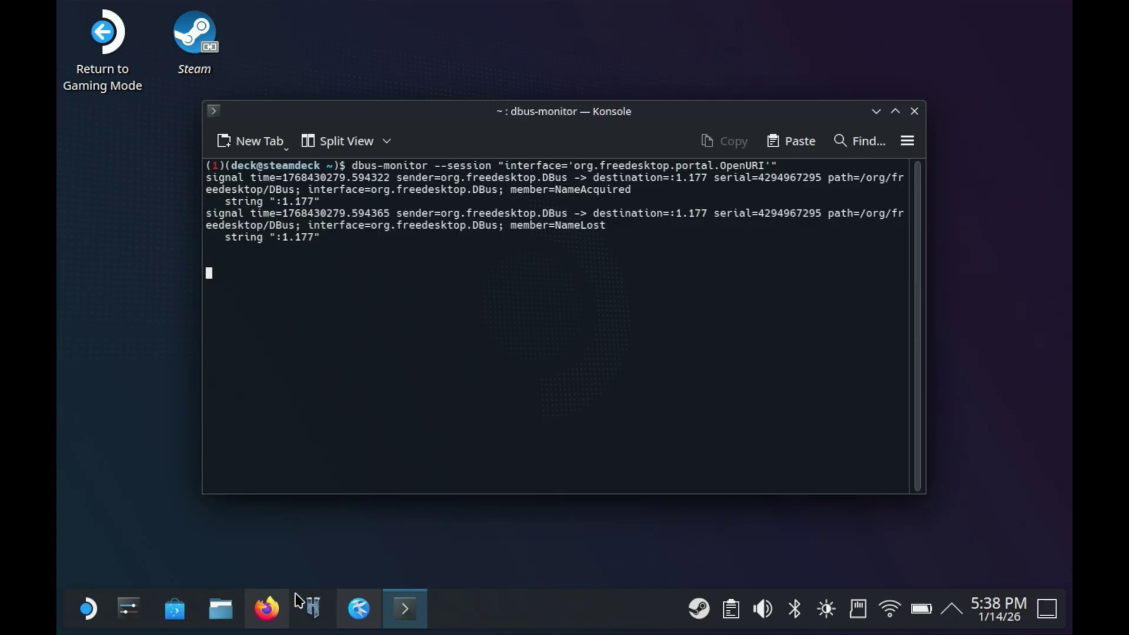
# Relaunch the Hytale Launcher from the full application list and start signing in to the Hytale account.
pyautogui.click(88, 610)
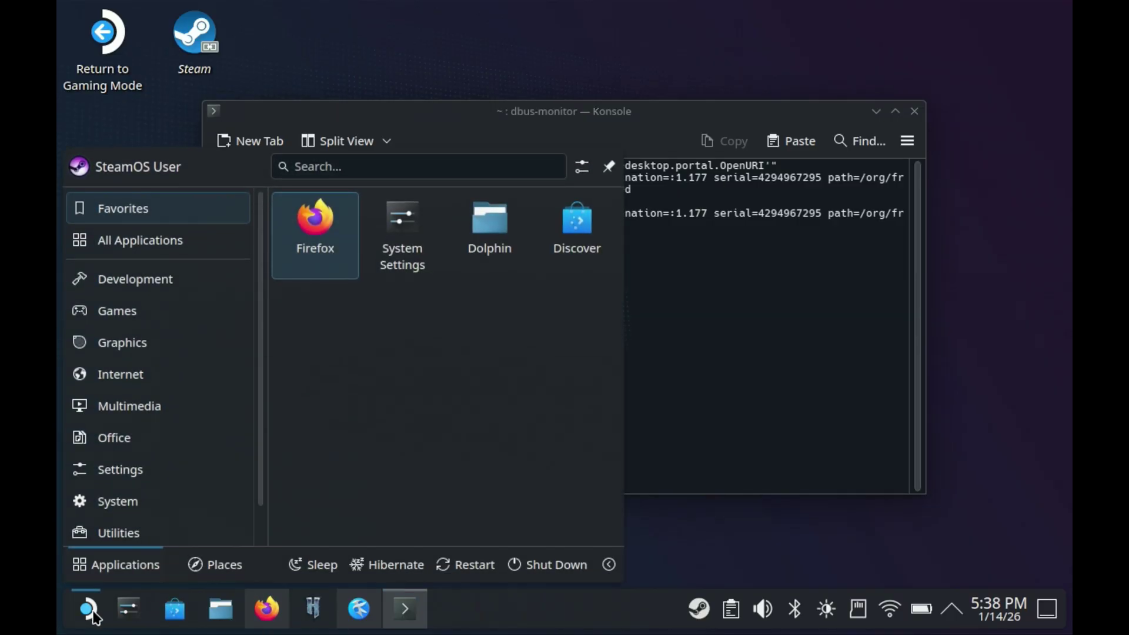
pyautogui.moveTo(224, 230)
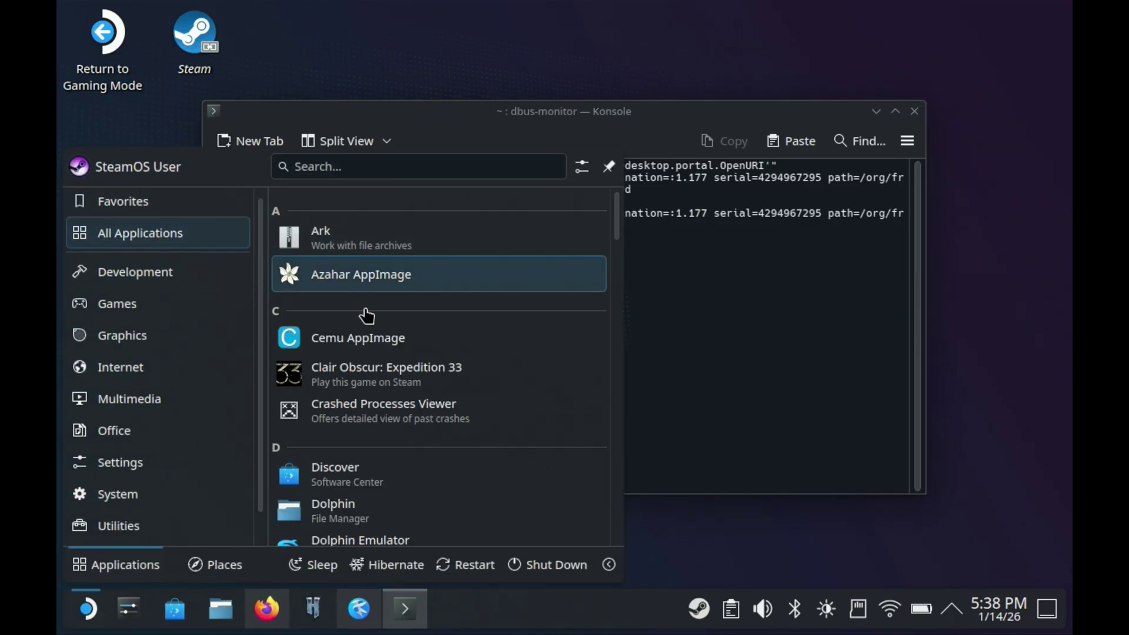
pyautogui.moveTo(618, 226); pyautogui.dragTo(615, 318)
pyautogui.click(548, 274)
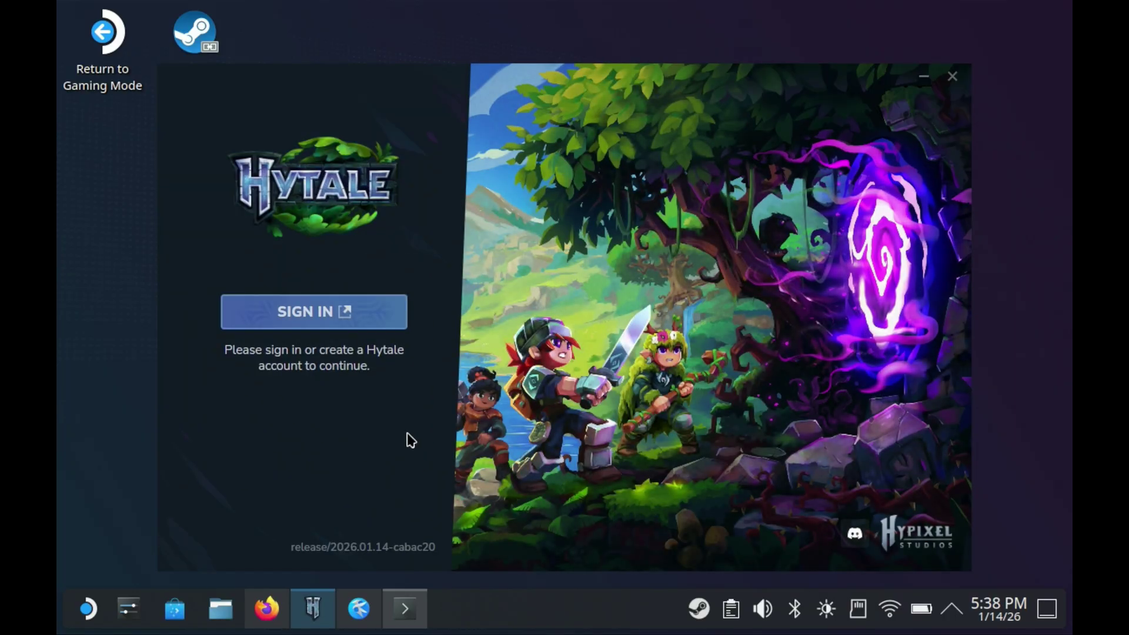
pyautogui.click(291, 312)
# Open the captured oauth.accounts.hytale.com link from the dbus-monitor output in Konsole in the browser.
pyautogui.click(400, 611)
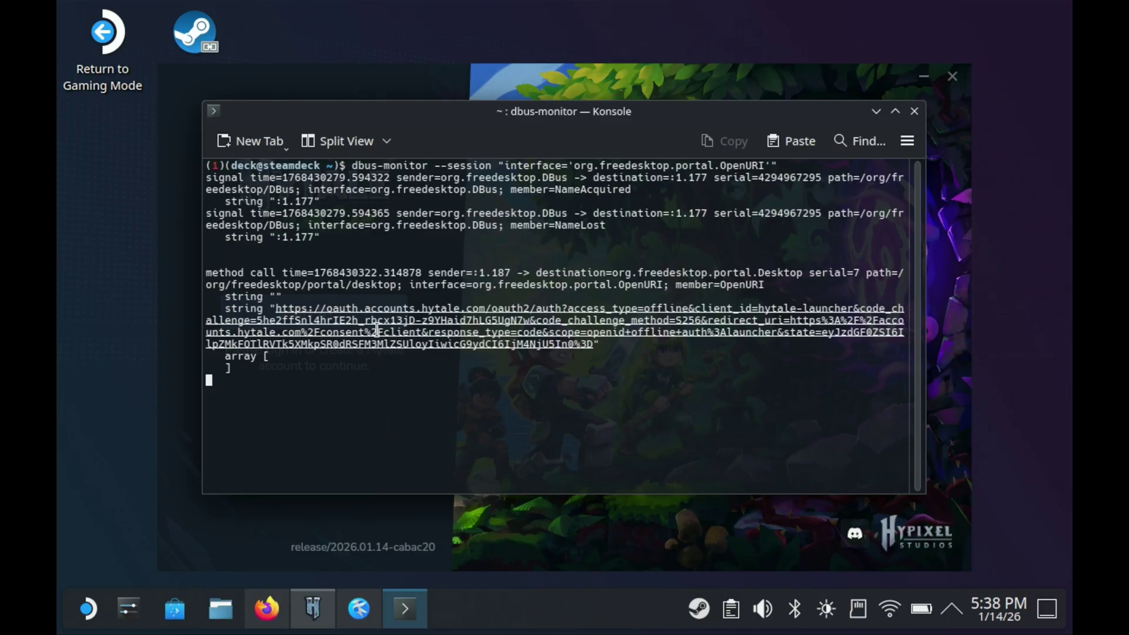
pyautogui.rightClick(423, 323)
pyautogui.moveTo(536, 67)
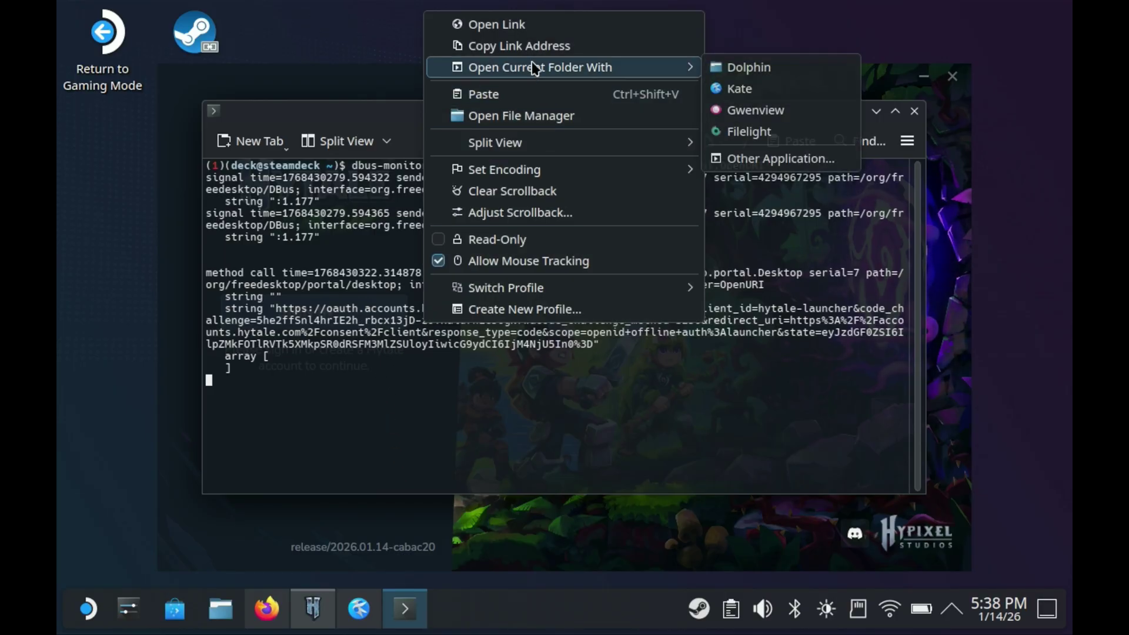
pyautogui.click(553, 25)
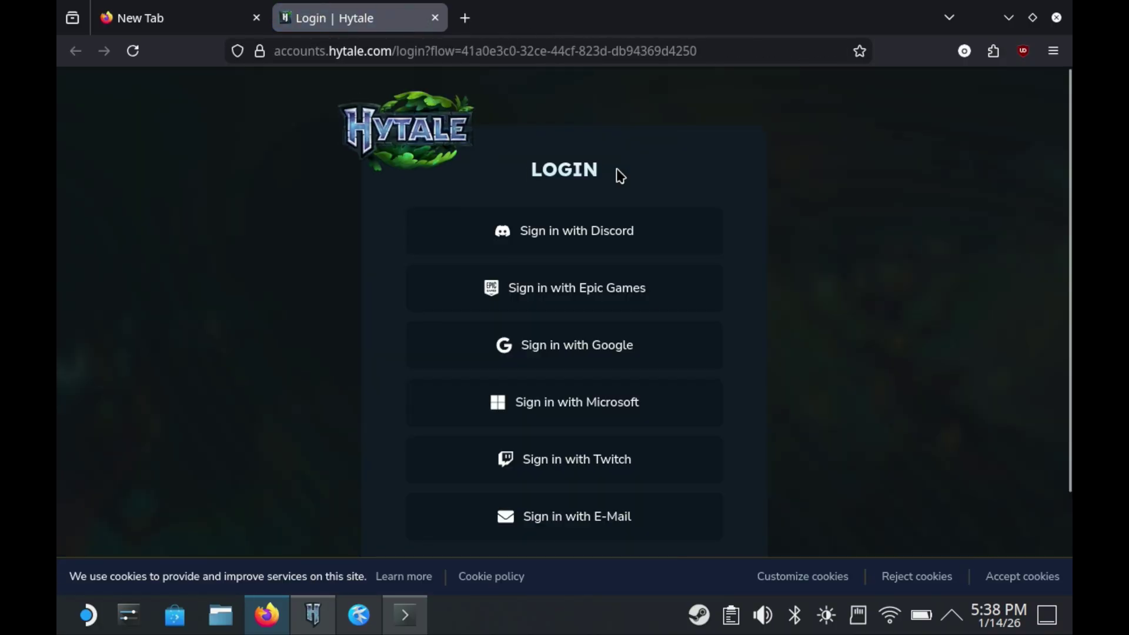
# Sign in with E-Mail on the Hytale login page using the account credentials, and verify with the emailed verification code.
pyautogui.moveTo(1070, 297); pyautogui.dragTo(1066, 395)
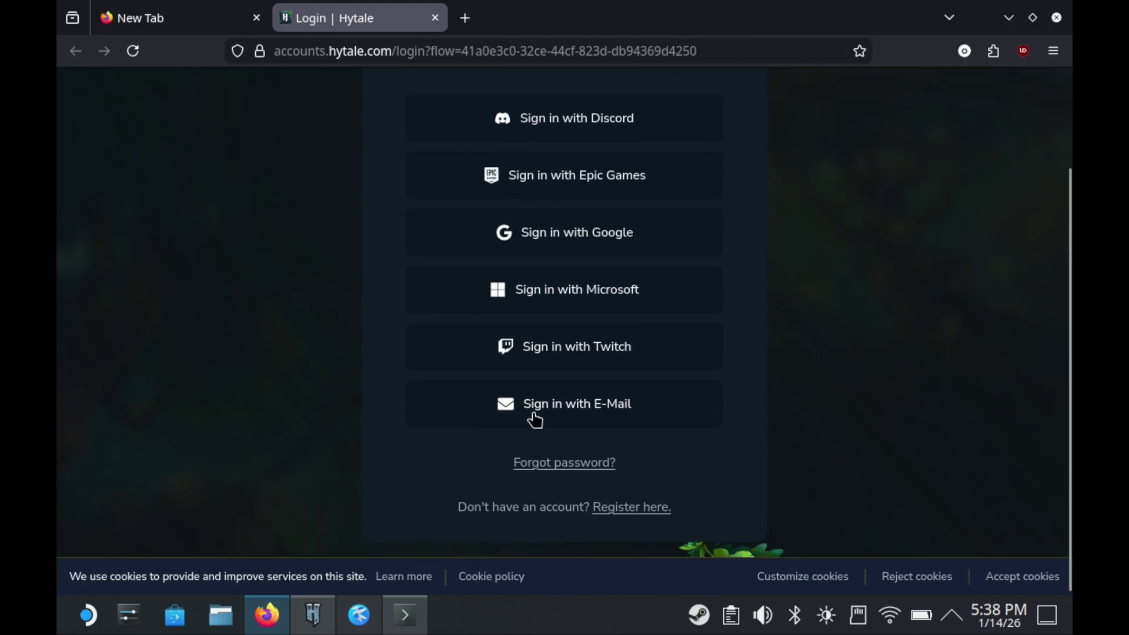
pyautogui.click(621, 410)
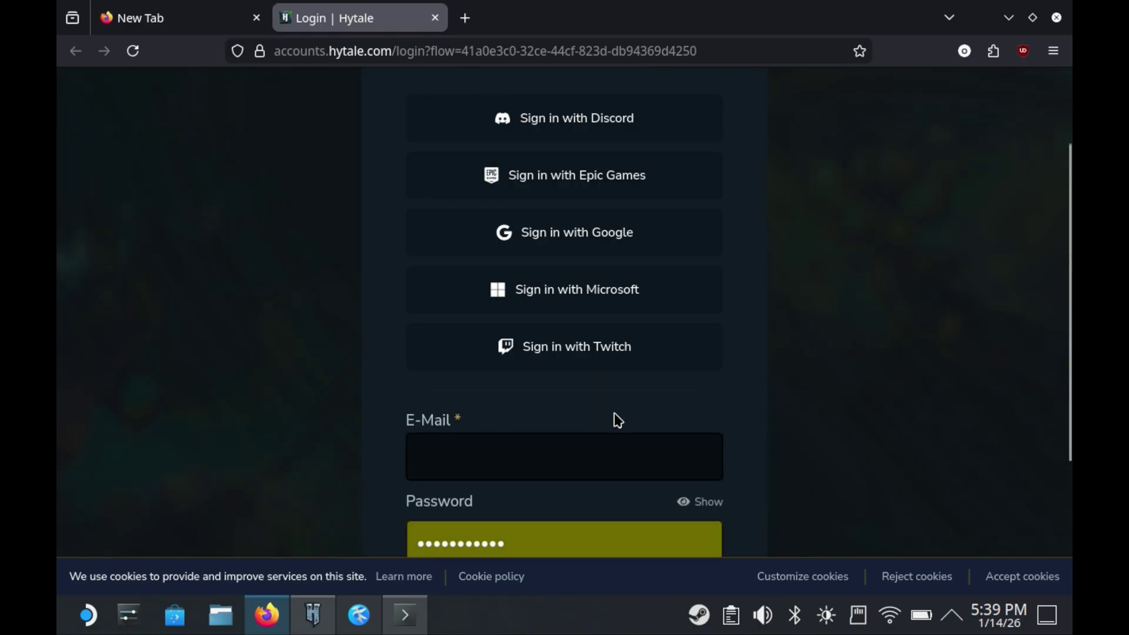
pyautogui.click(574, 464)
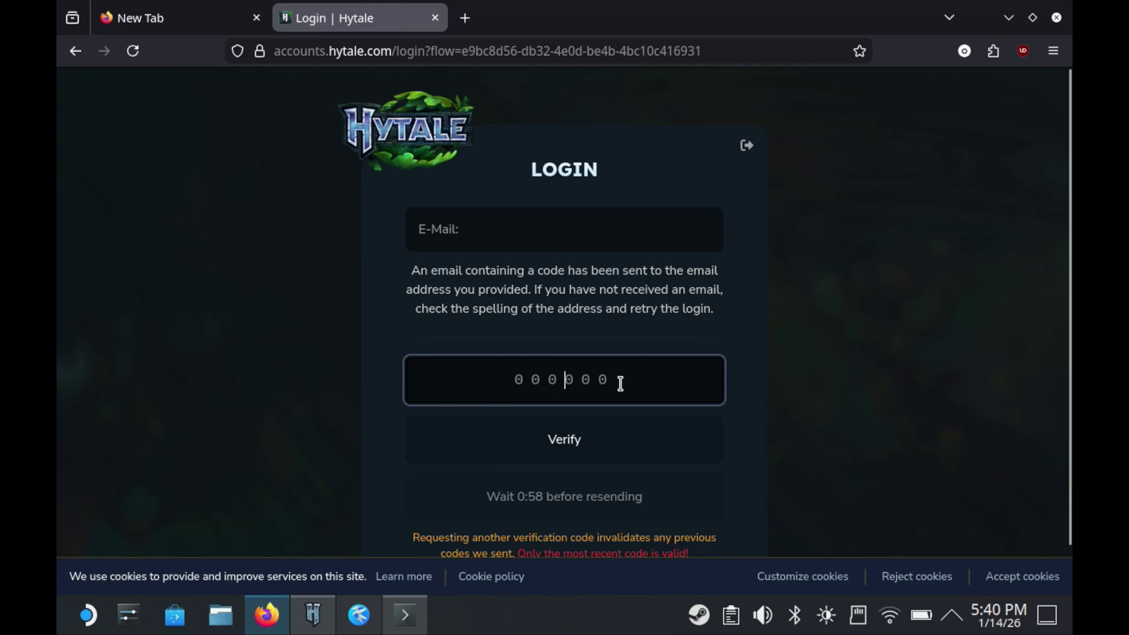
pyautogui.click(619, 385)
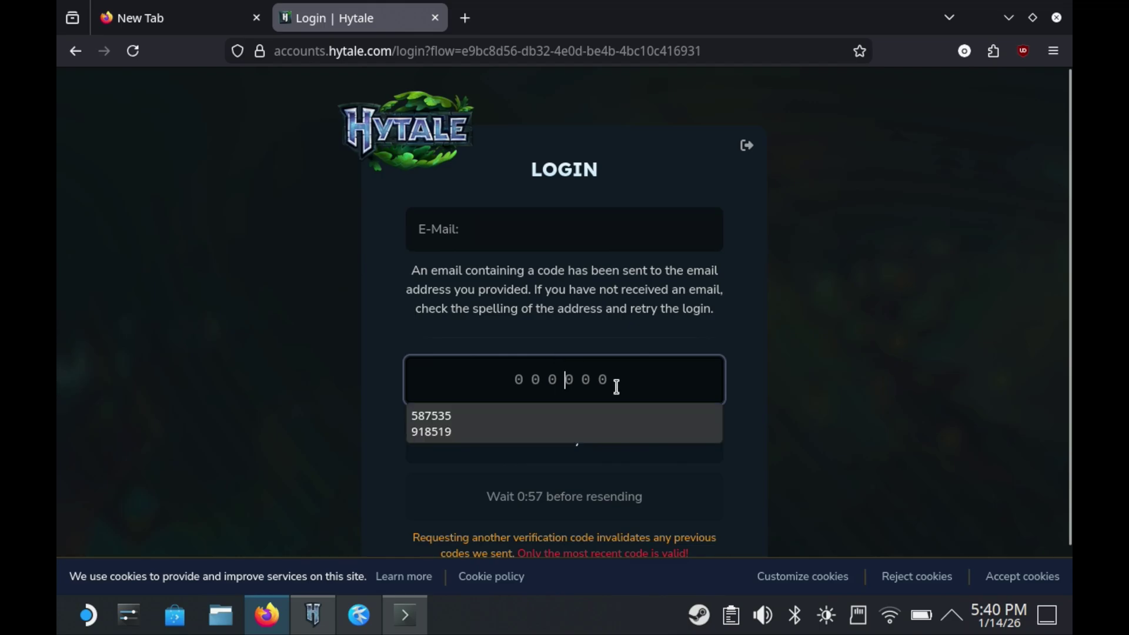
pyautogui.click(618, 378)
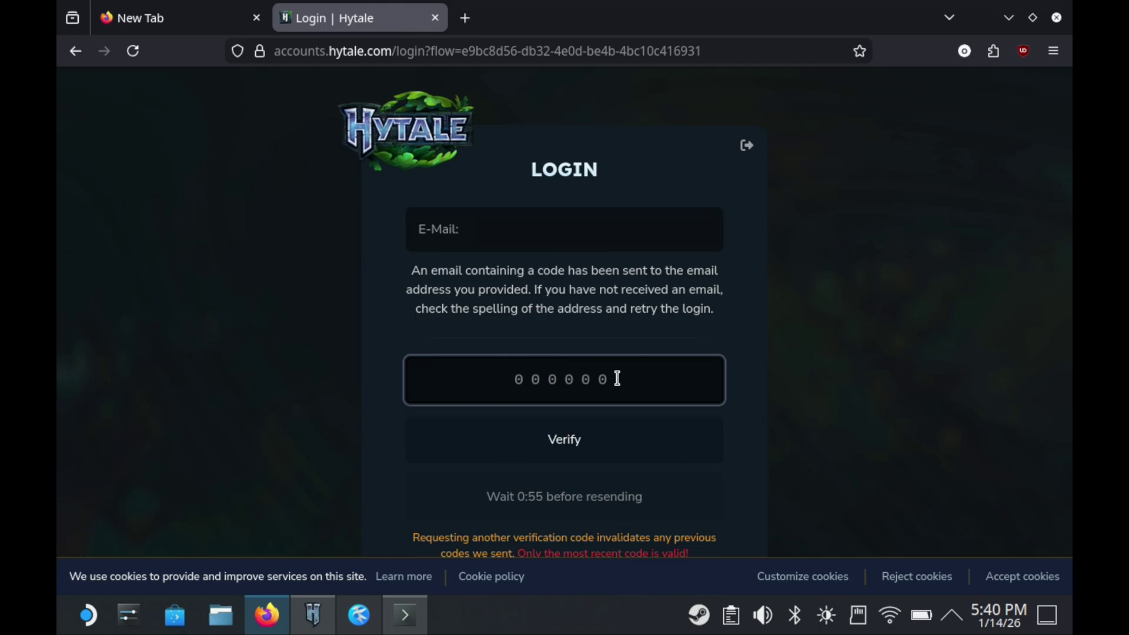
pyautogui.click(559, 447)
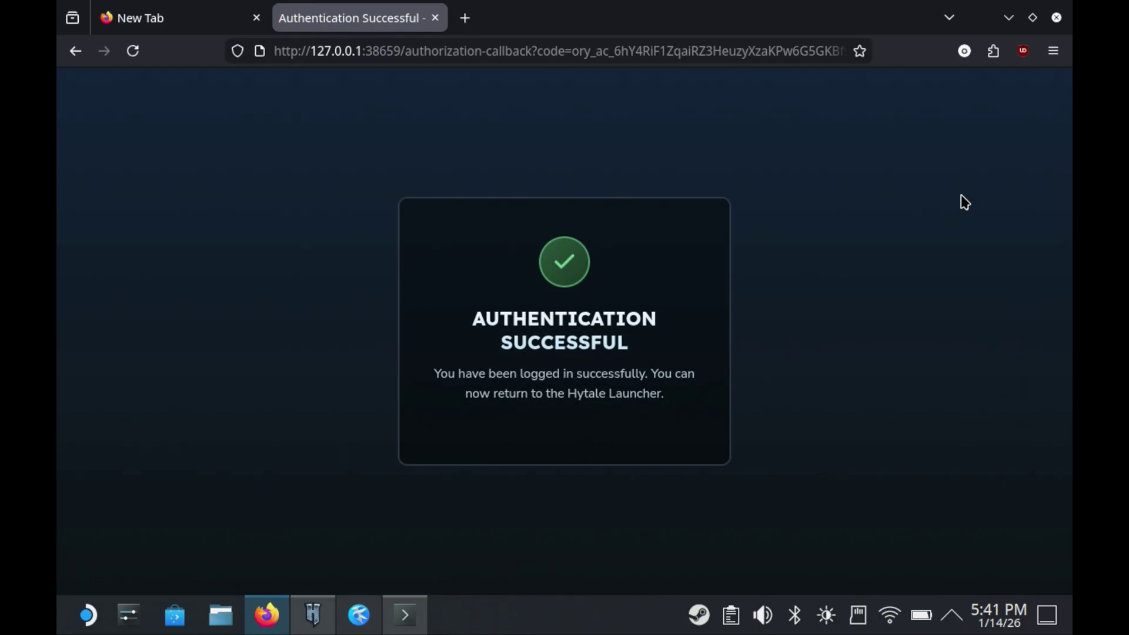
# Close the browser, Konsole with its running dbus-monitor process, and the Kate text file, leaving only the launcher open.
pyautogui.click(1057, 18)
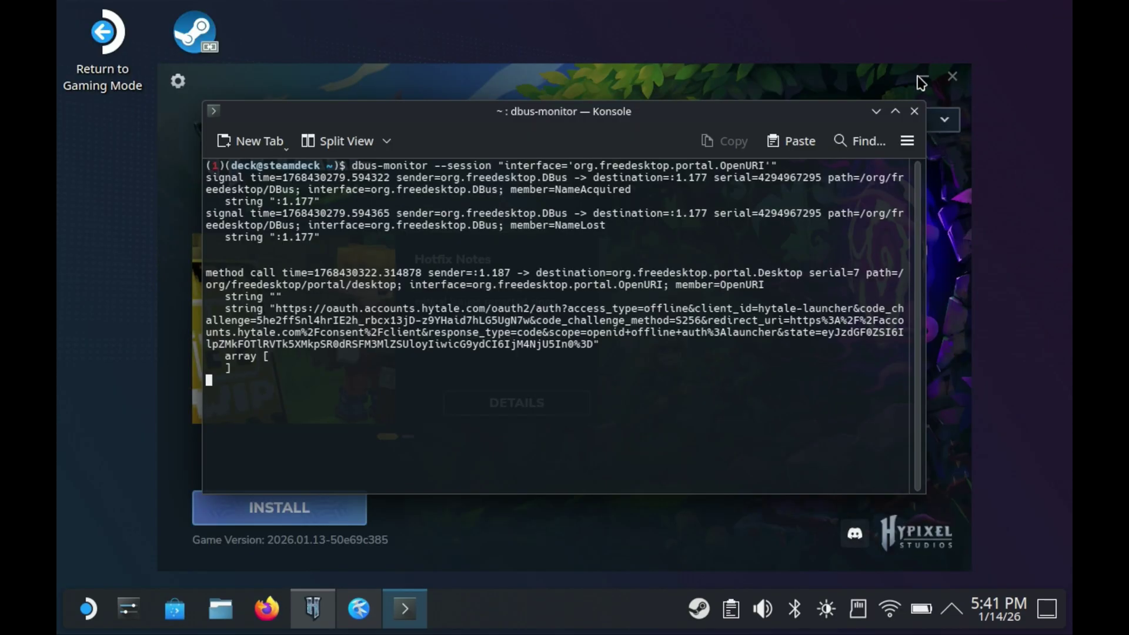
pyautogui.click(916, 113)
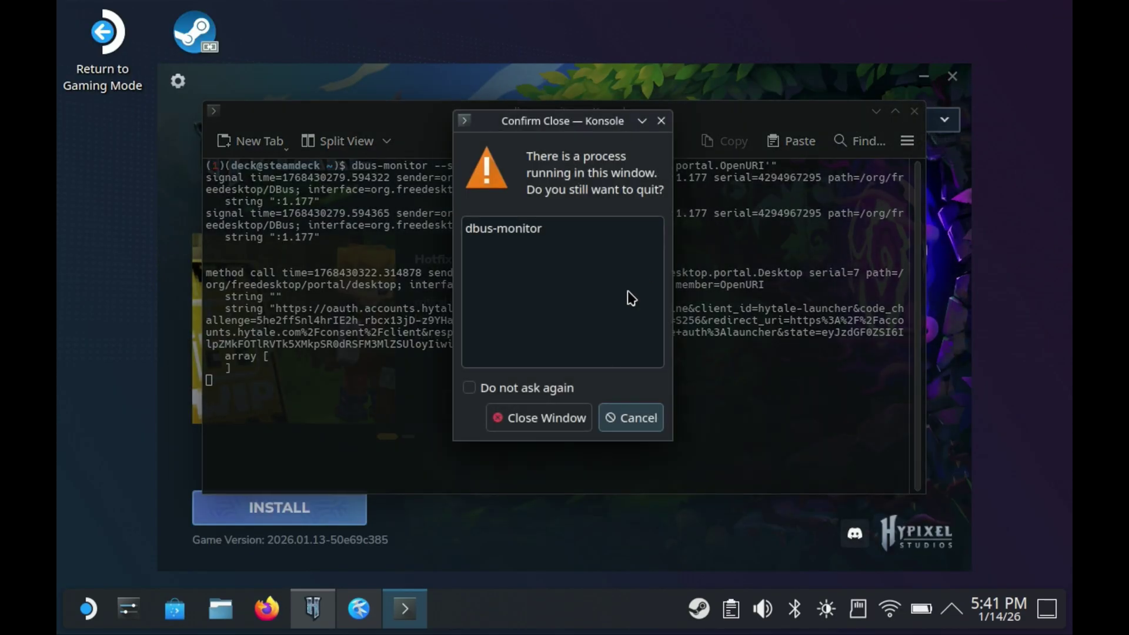
pyautogui.click(525, 418)
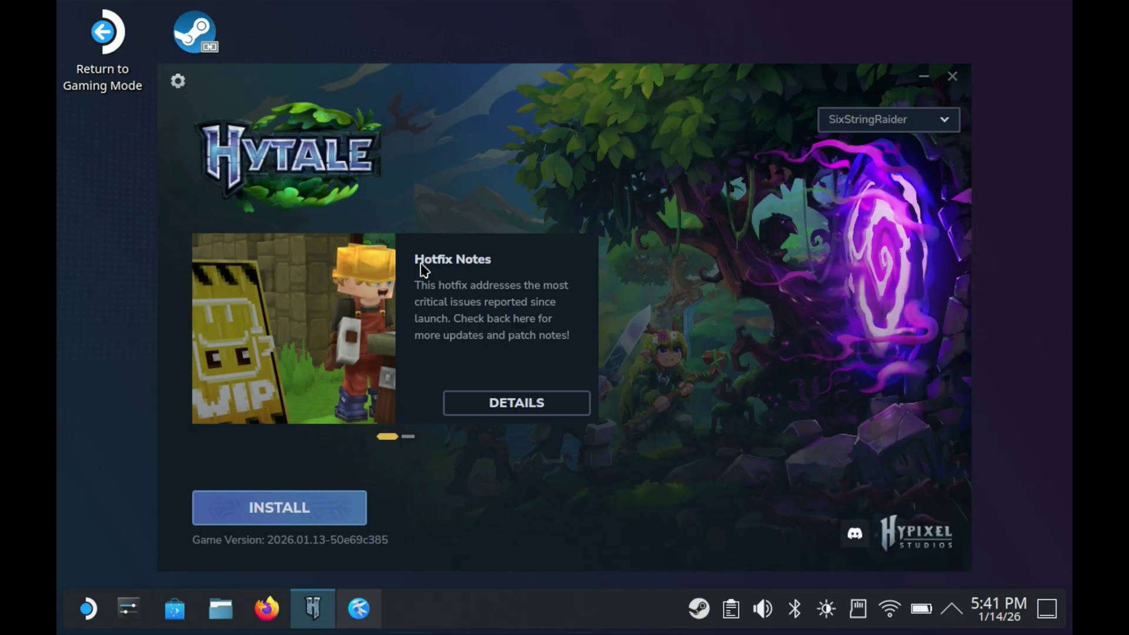
pyautogui.click(359, 608)
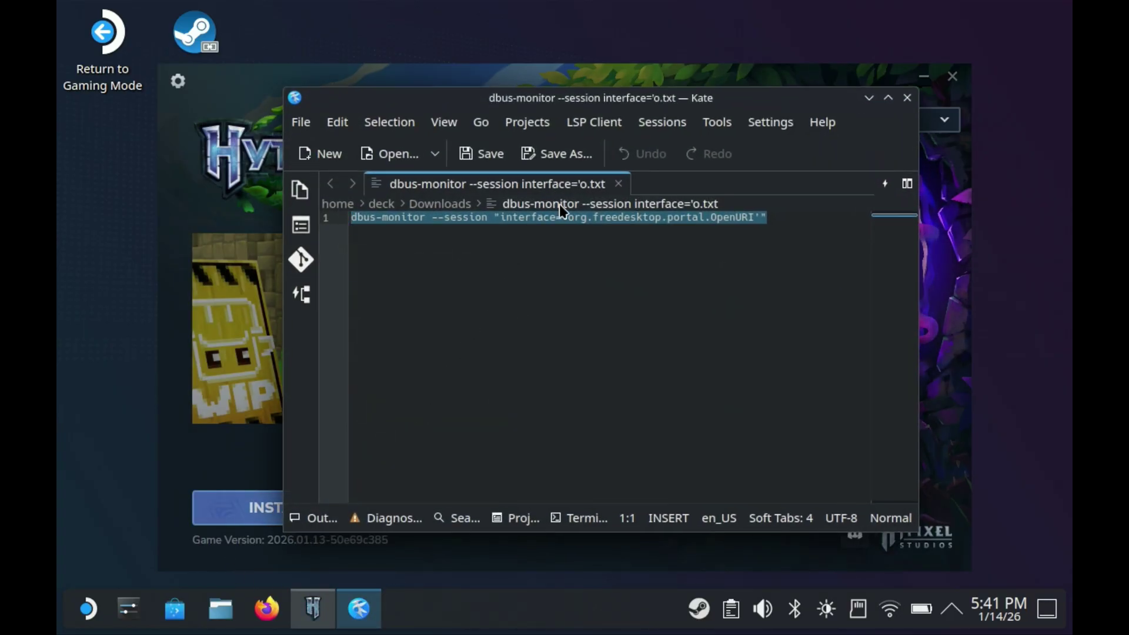
pyautogui.click(908, 99)
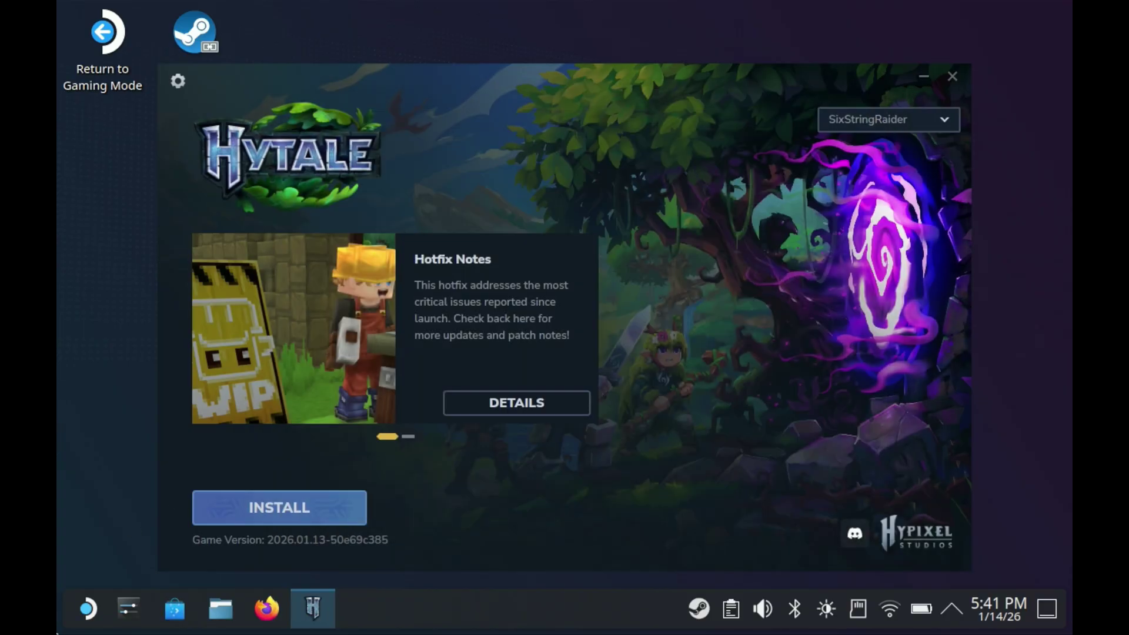
# Install Hytale from the launcher and test that the game starts, quitting from its main menu.
pyautogui.click(255, 507)
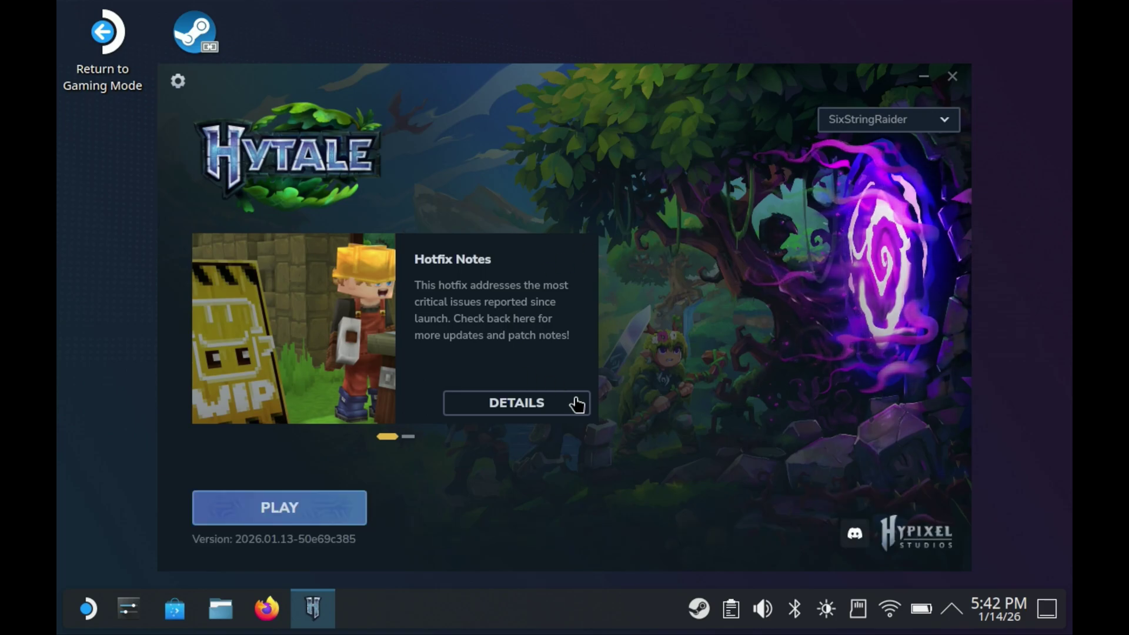
pyautogui.click(283, 510)
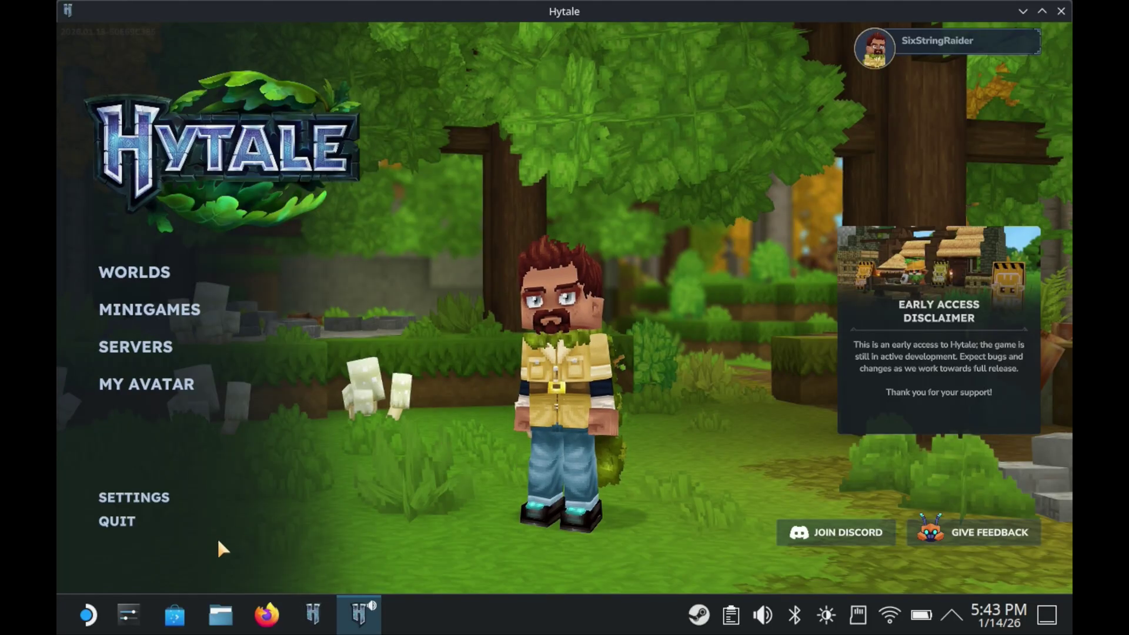
pyautogui.click(113, 525)
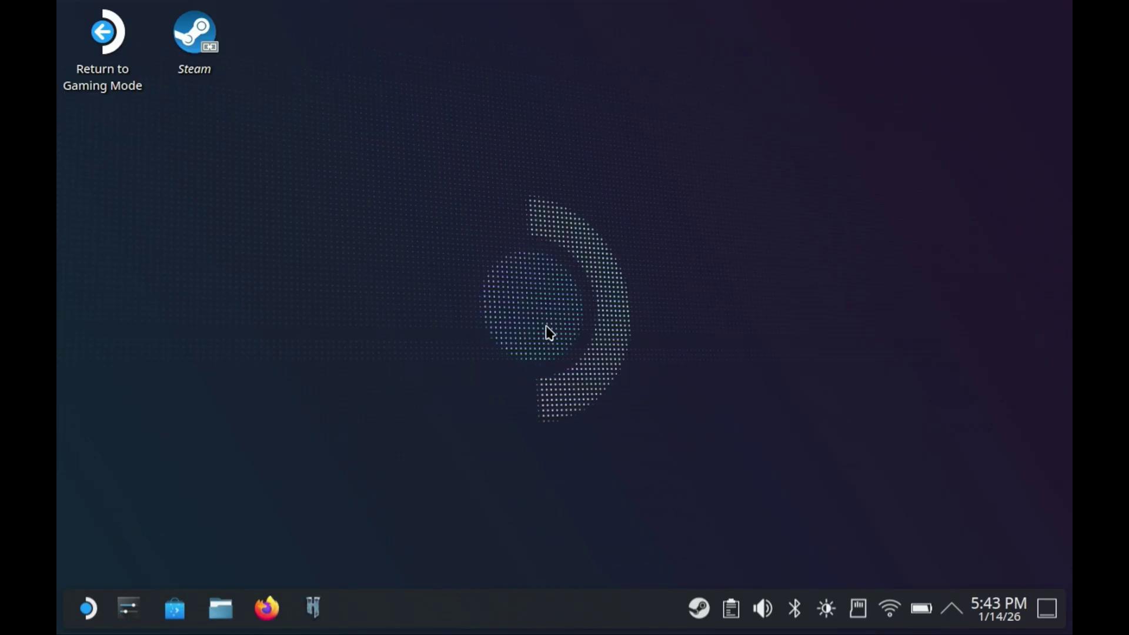
# Add the Hytale Launcher to Steam from its entry in the application list.
pyautogui.click(93, 623)
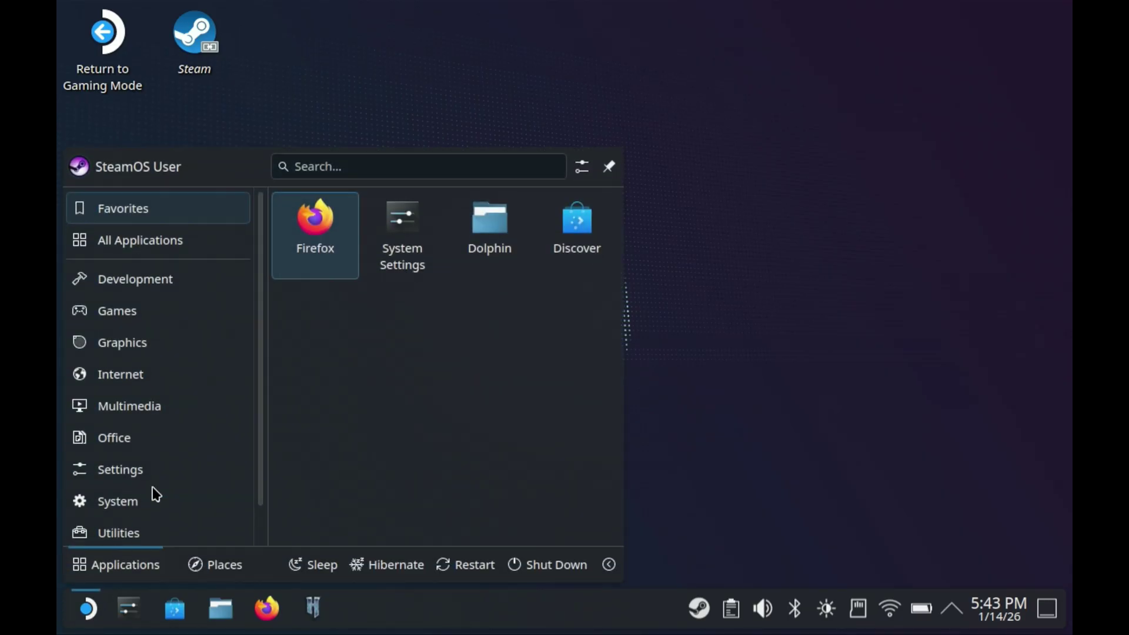
pyautogui.moveTo(159, 248)
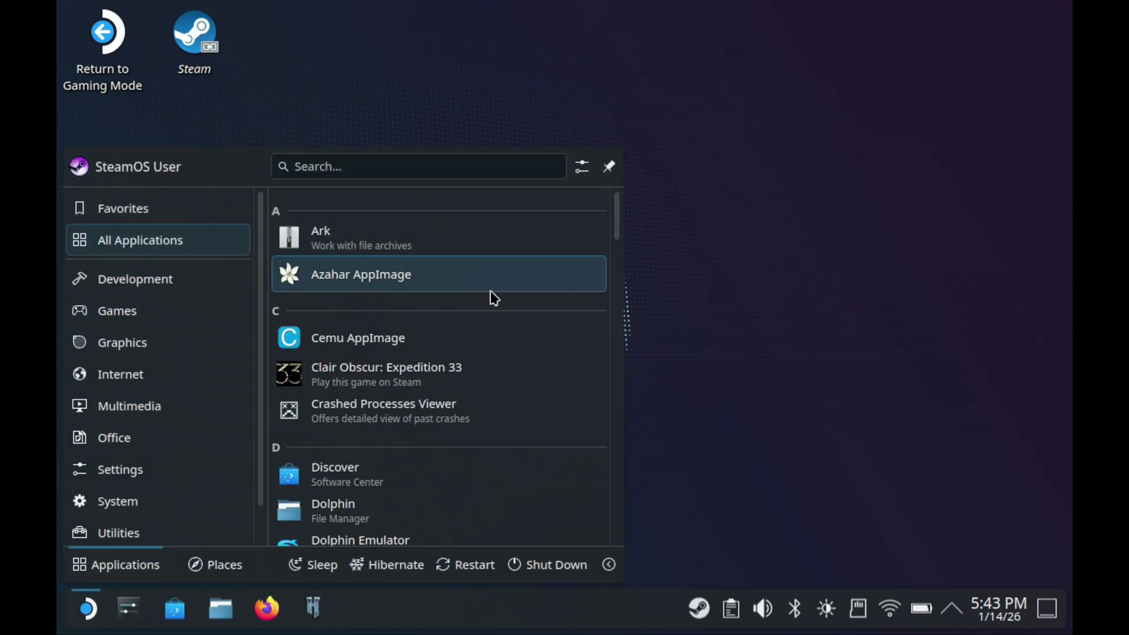
pyautogui.moveTo(616, 232); pyautogui.dragTo(617, 316)
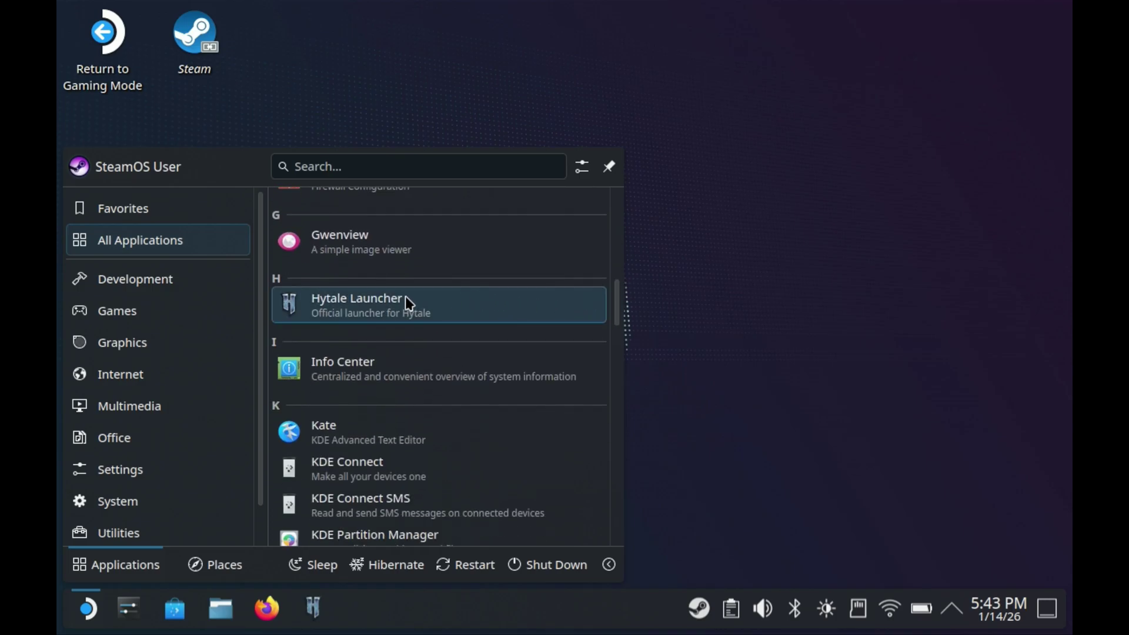
pyautogui.rightClick(389, 318)
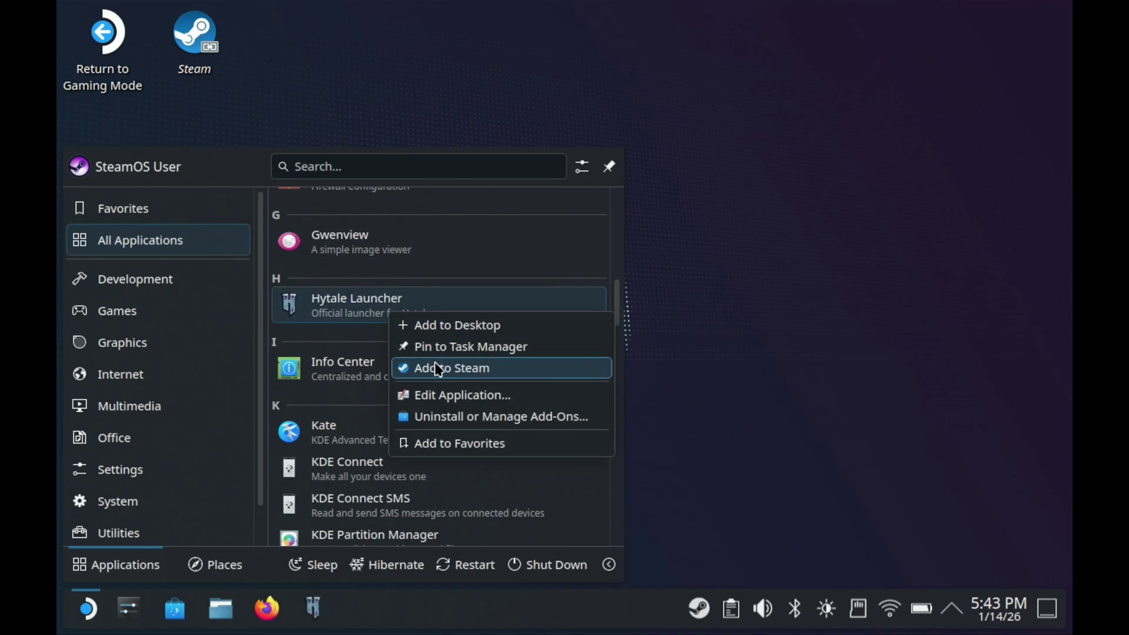
pyautogui.click(458, 369)
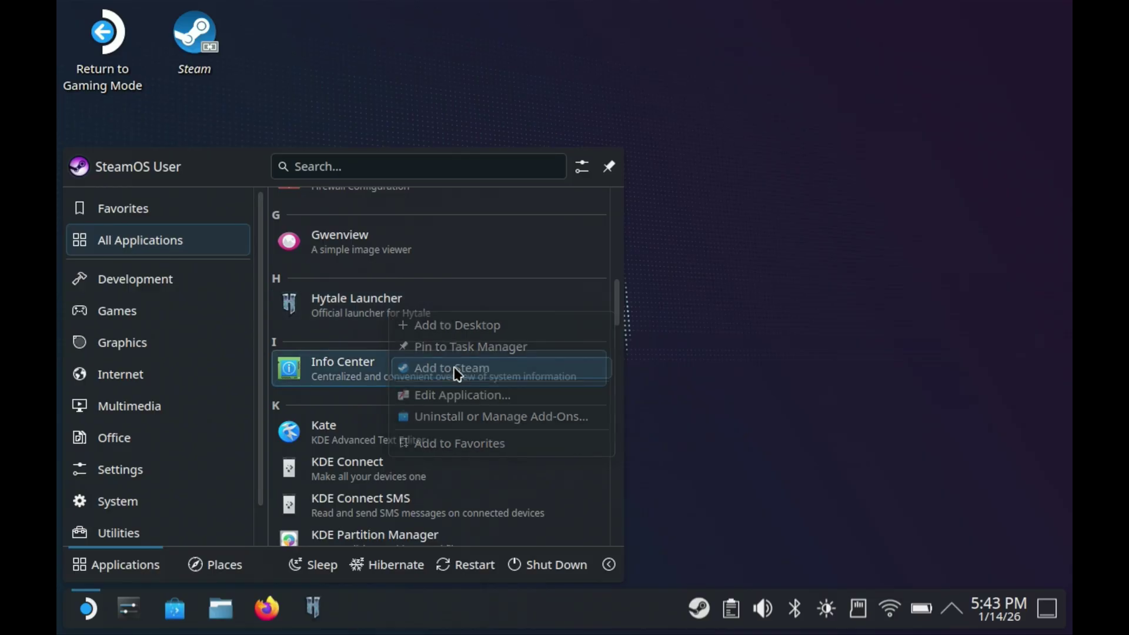
pyautogui.click(683, 288)
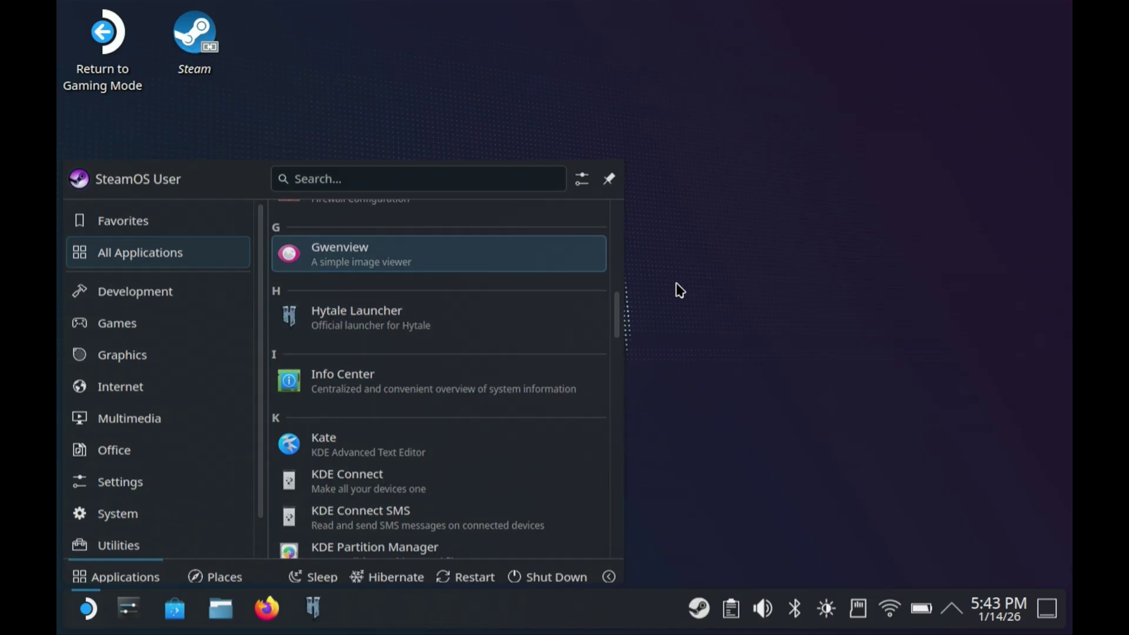
# Open the Steam library, check the Hytale Launcher entry in the games list, and minimize Steam.
pyautogui.rightClick(699, 609)
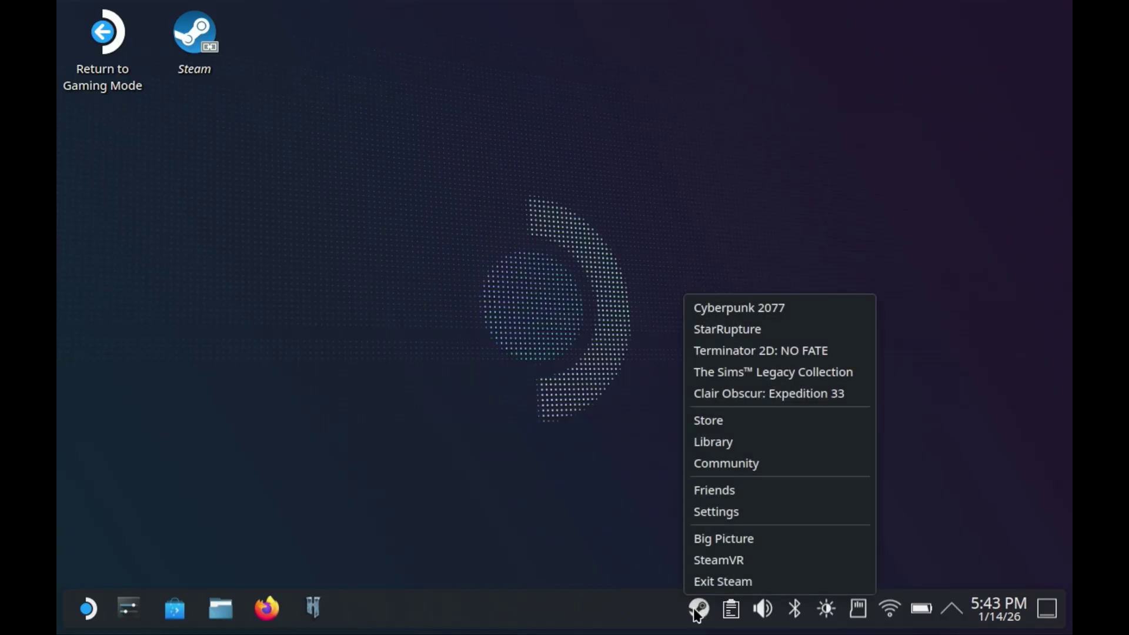
pyautogui.click(756, 446)
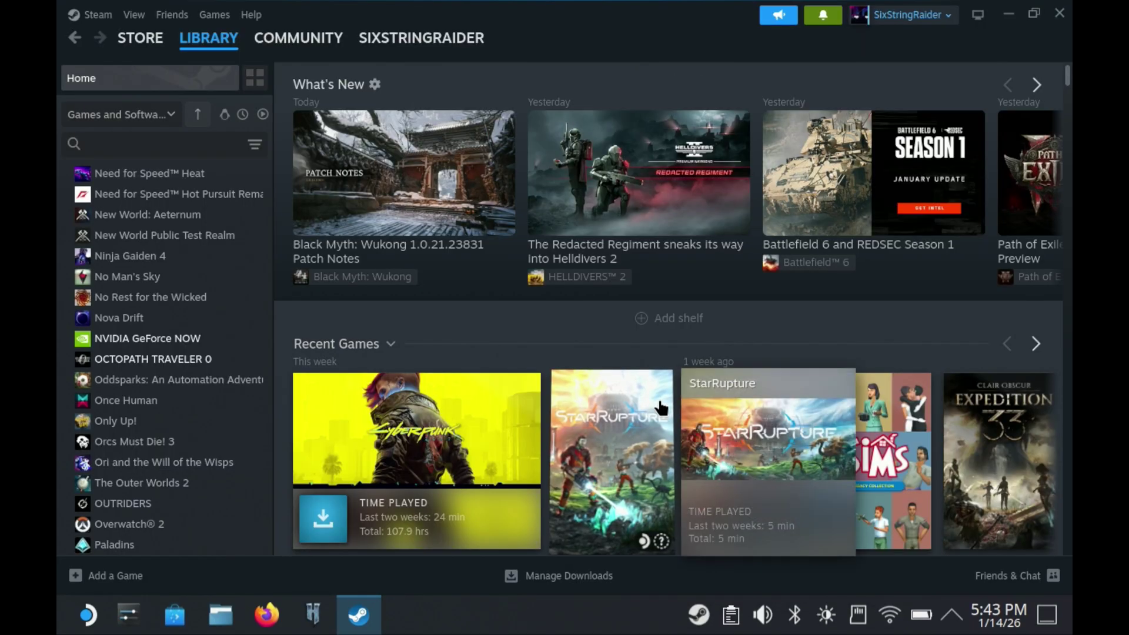
pyautogui.scroll(15, 267, 356)
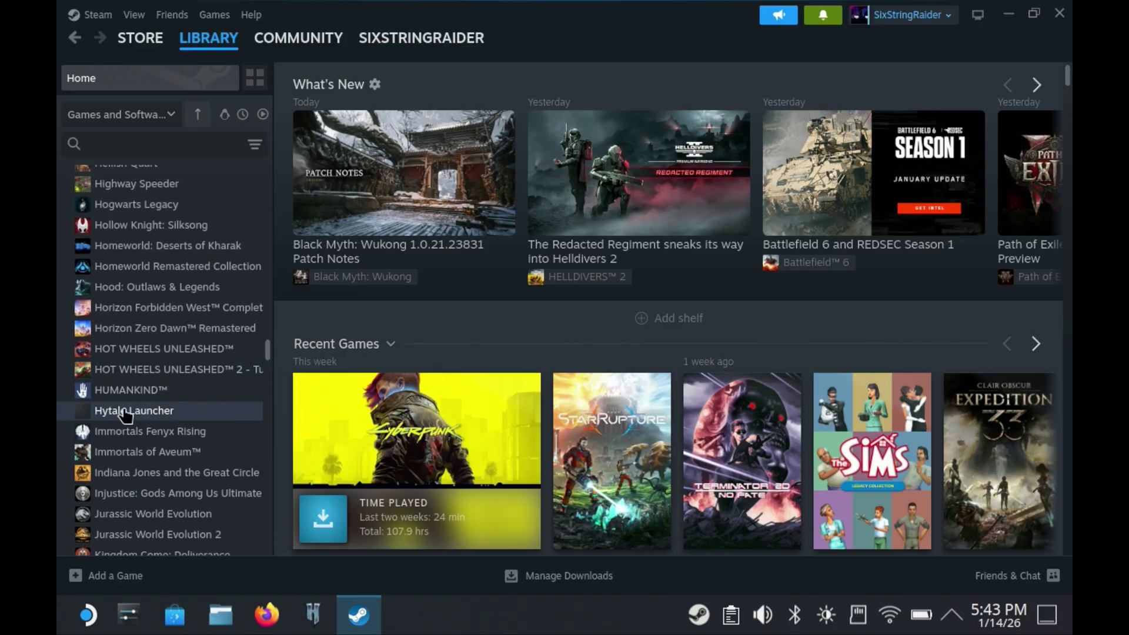
pyautogui.click(183, 413)
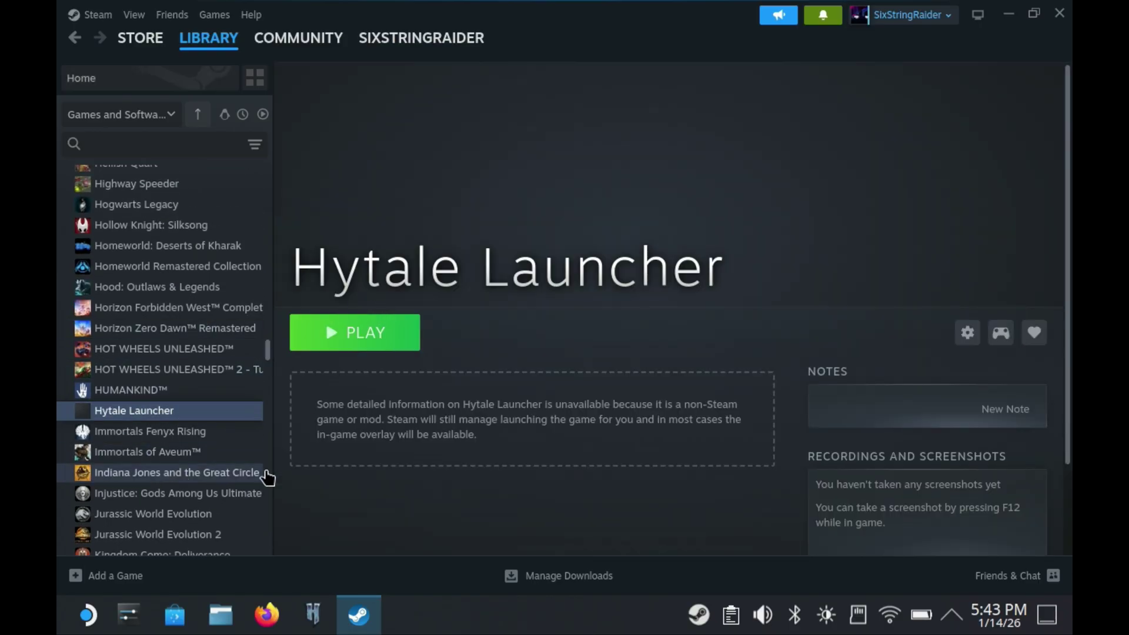
pyautogui.click(1009, 13)
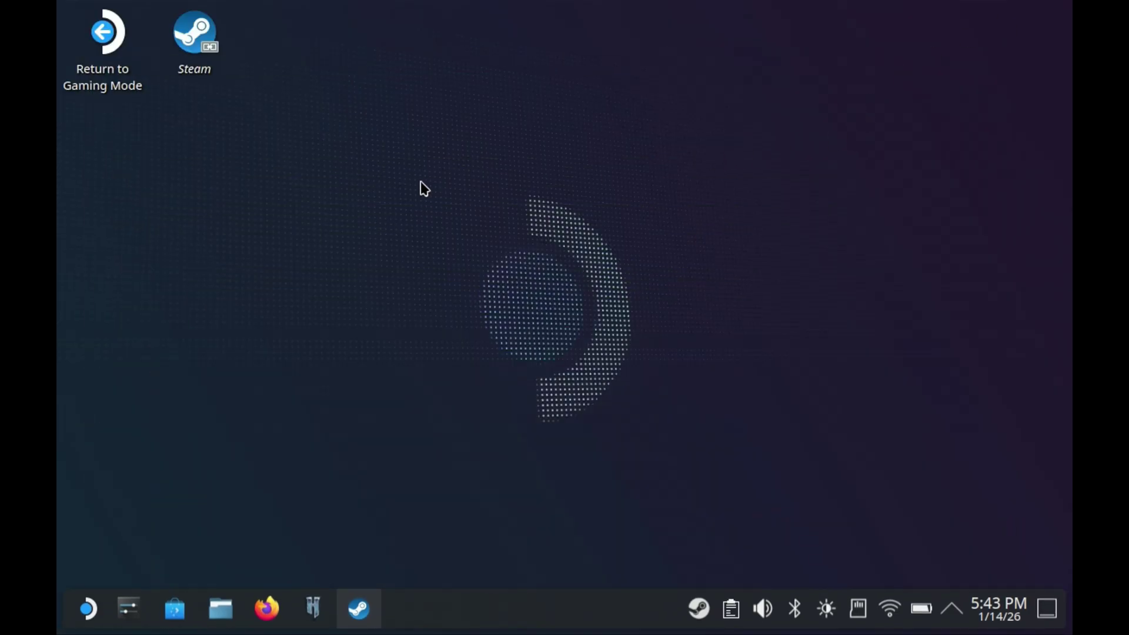
# Return to Gaming Mode, open the Hytale Launcher page from the library's Non-Steam games, and move to its controller settings.
pyautogui.click(113, 74)
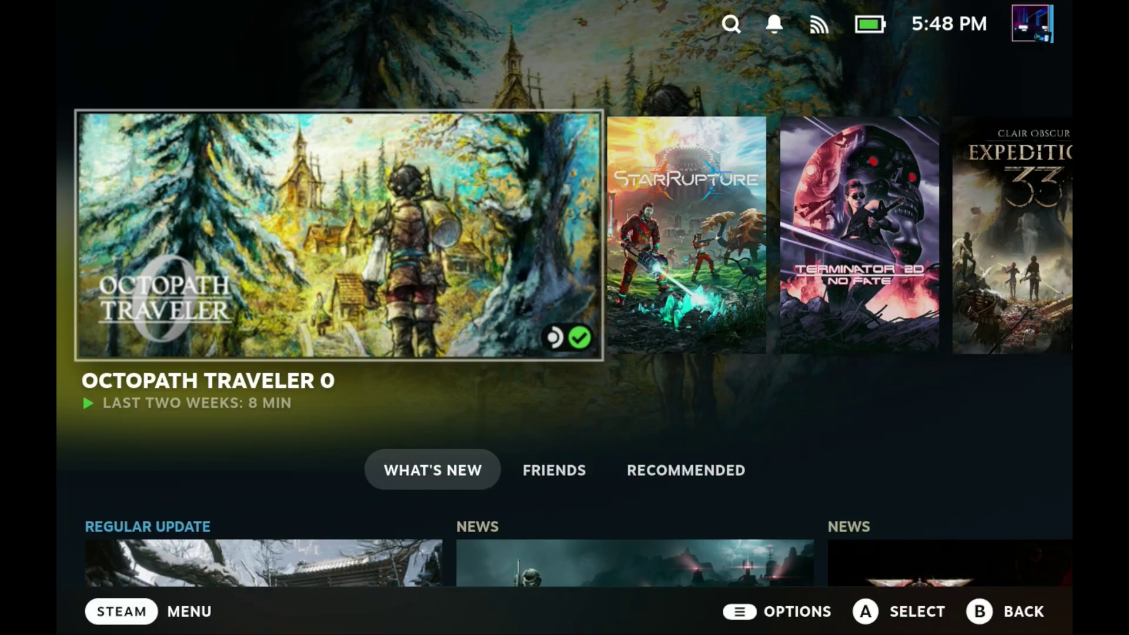
pyautogui.press('super')
pyautogui.press('Down')
pyautogui.press('Return')
pyautogui.press('pagedown')
pyautogui.press('pagedown')
pyautogui.press('pagedown')
pyautogui.press('pagedown')
pyautogui.press('pageup')
pyautogui.press('Down')
pyautogui.press('Left')
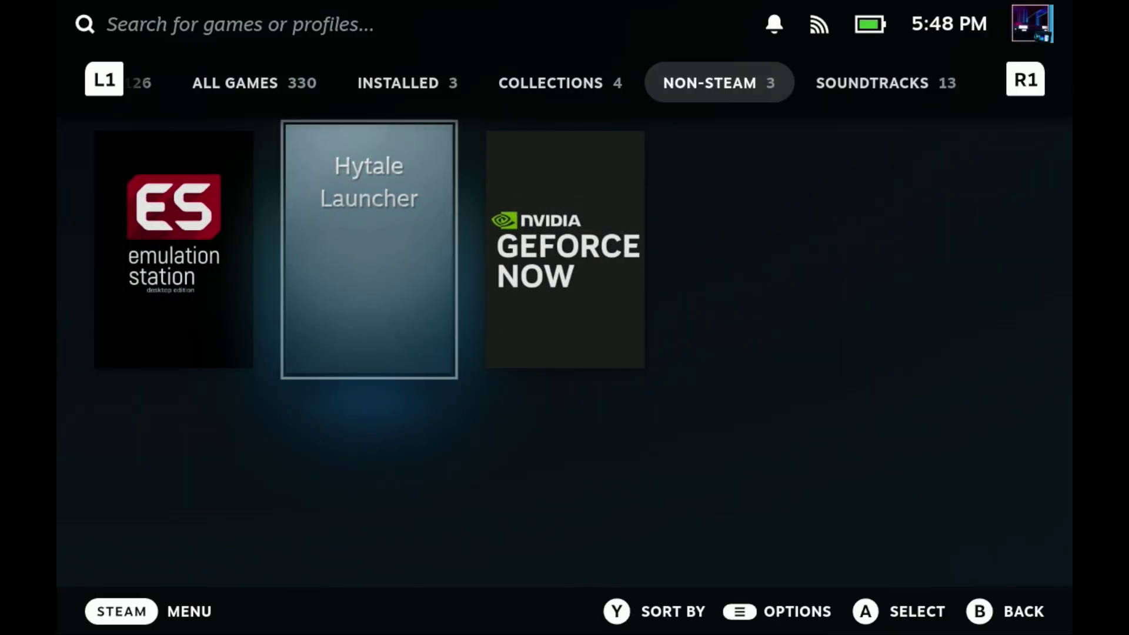
pyautogui.press('Return')
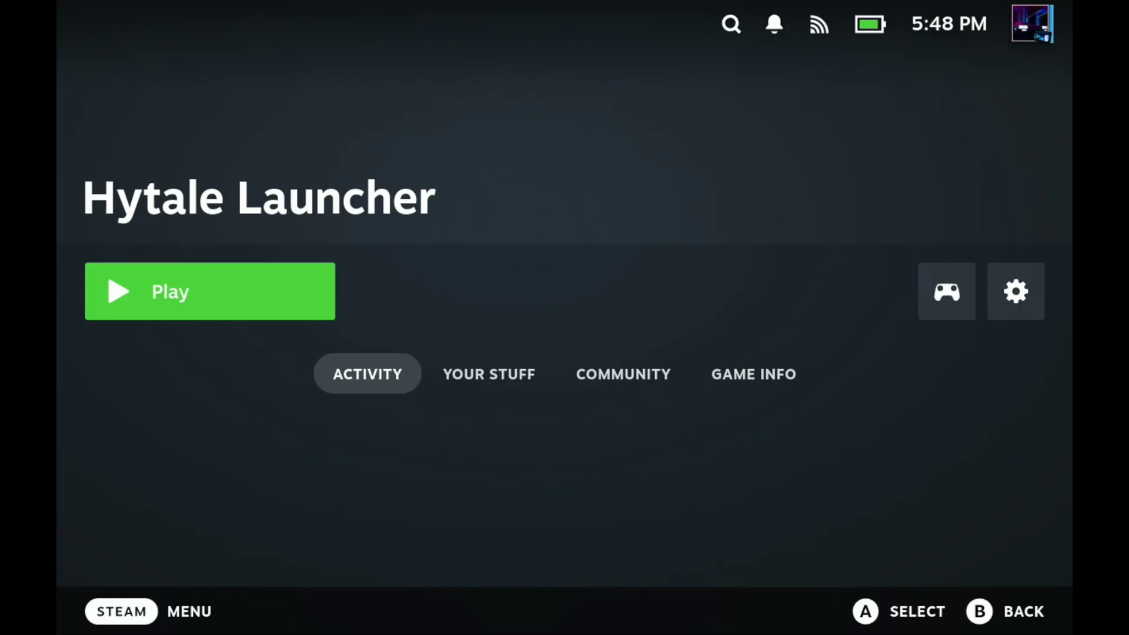
pyautogui.press('Right')
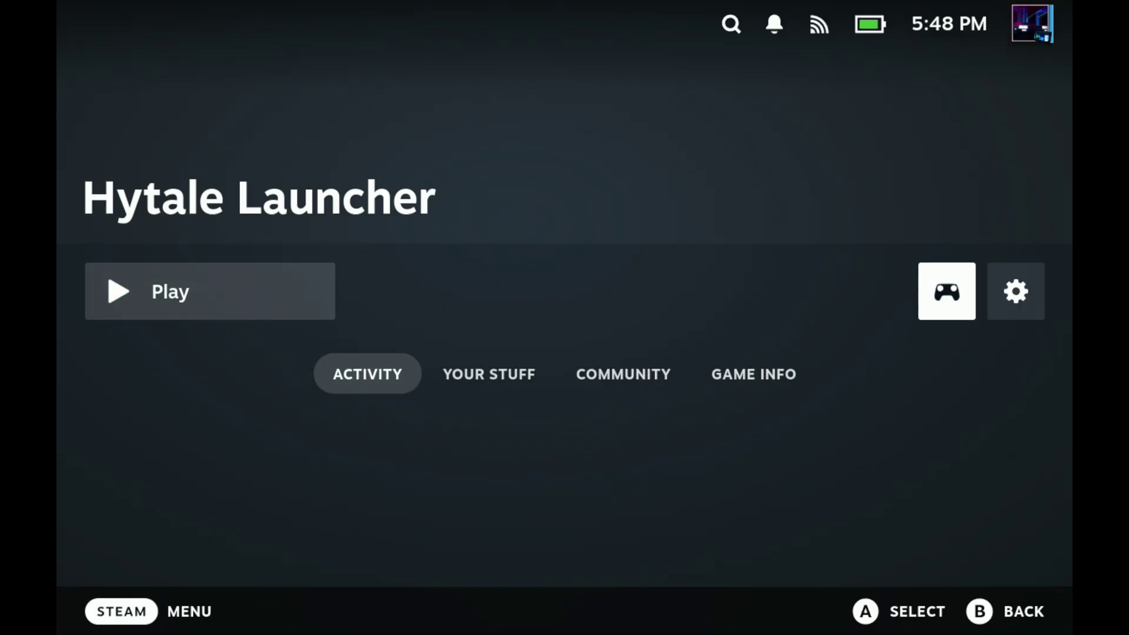
# Open the Hytale Launcher's controller settings and go to the selection of new button layouts.
pyautogui.press('Right')
pyautogui.press('Left')
pyautogui.press('Left')
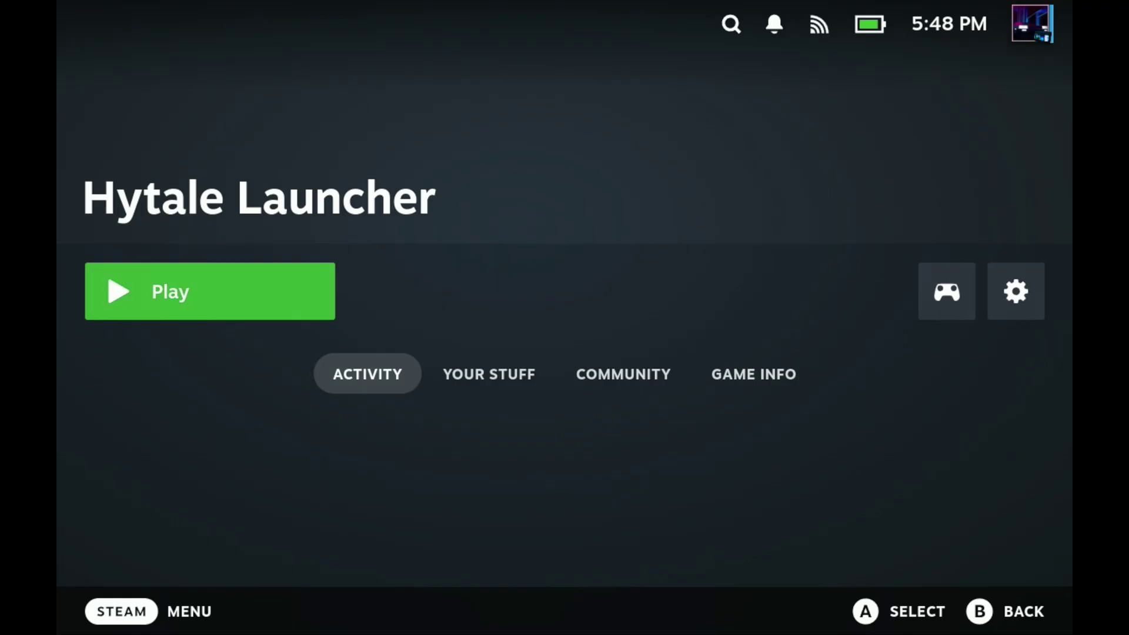
pyautogui.press('Right')
pyautogui.press('Return')
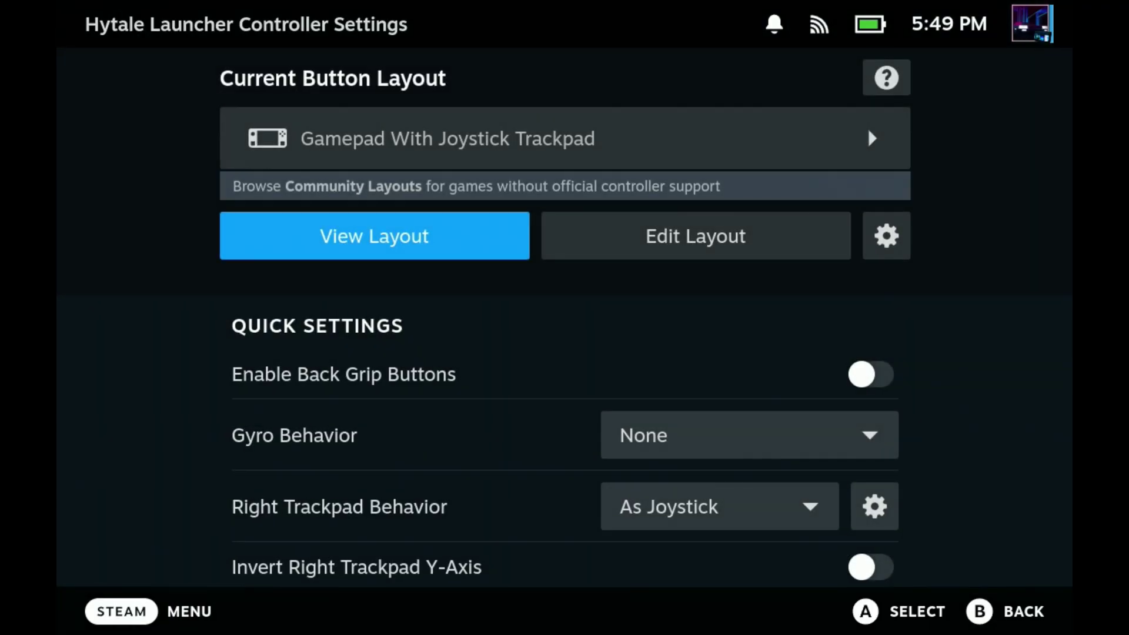
pyautogui.press('Up')
pyautogui.press('Return')
# Browse the community controller layouts for Hytale, including those for all devices, and compare their descriptions and votes.
pyautogui.press('Tab')
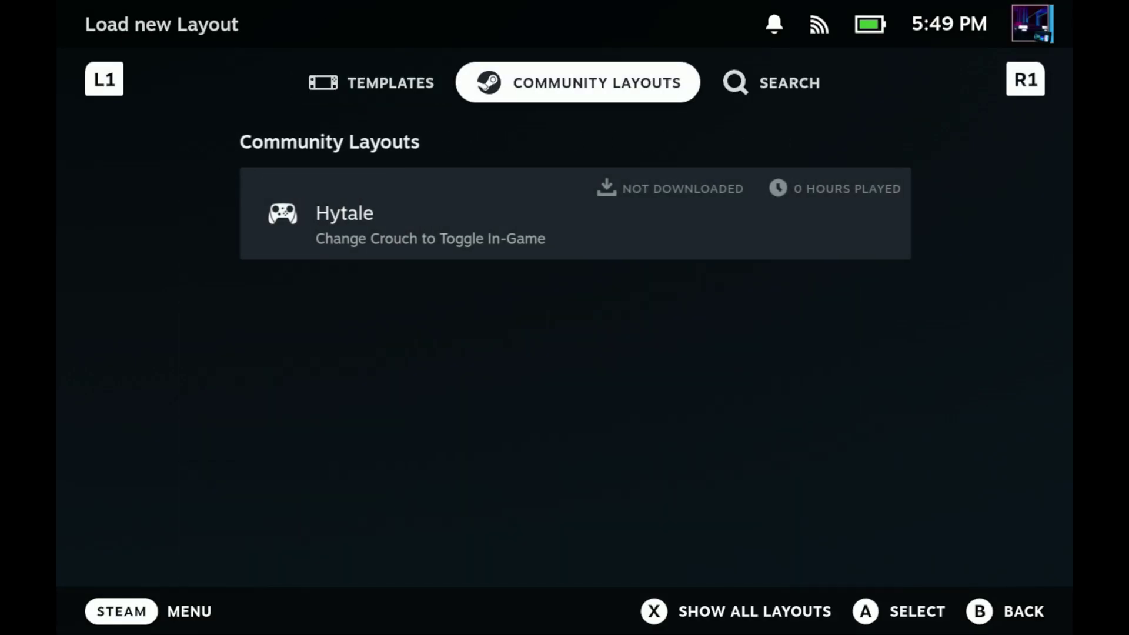
pyautogui.press('Down')
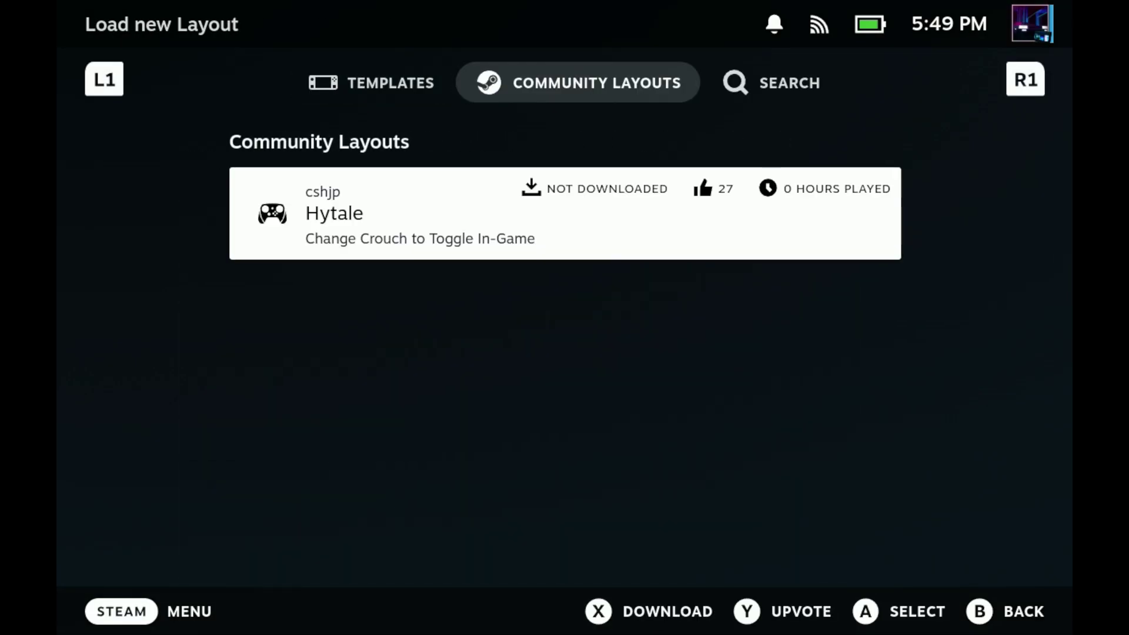
pyautogui.press('Up')
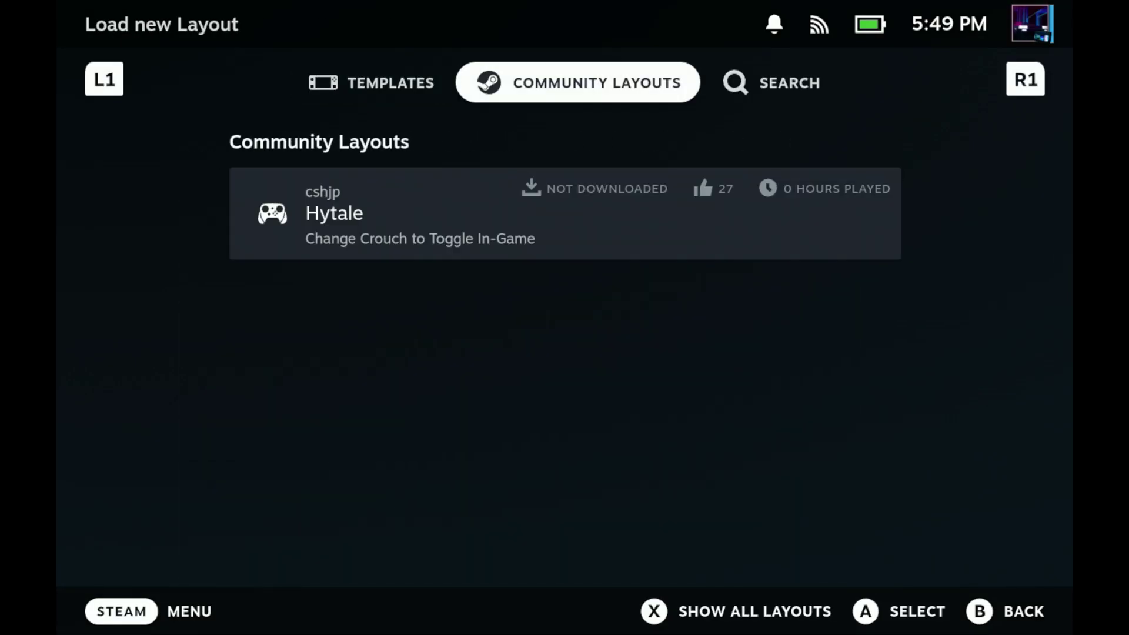
pyautogui.press('x')
pyautogui.press('Down')
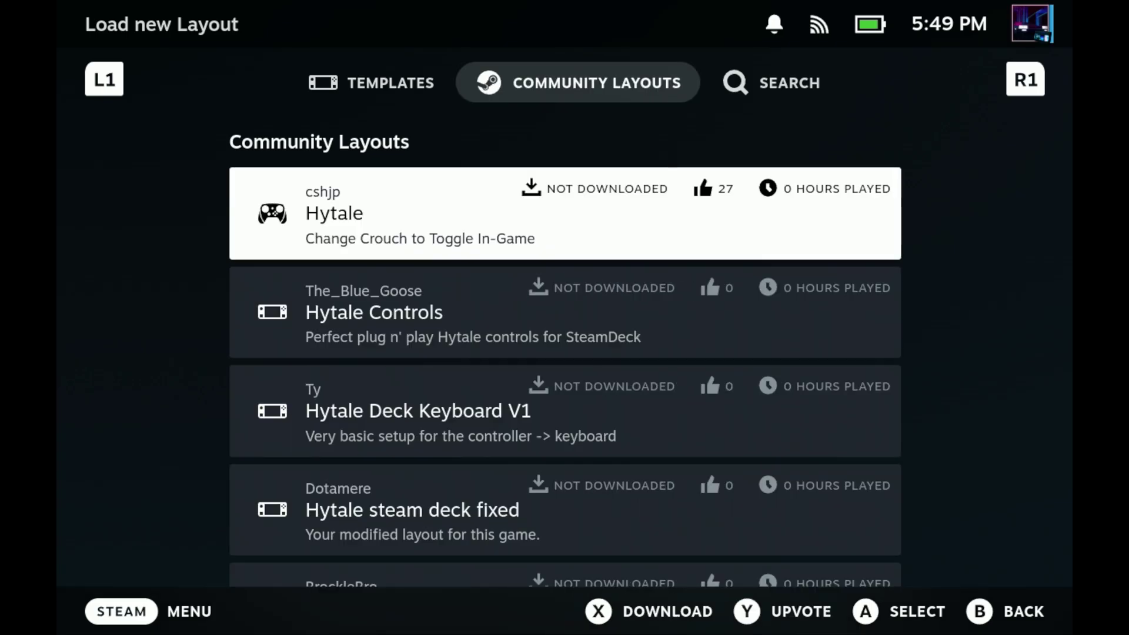
pyautogui.press('Down')
pyautogui.press('Down')
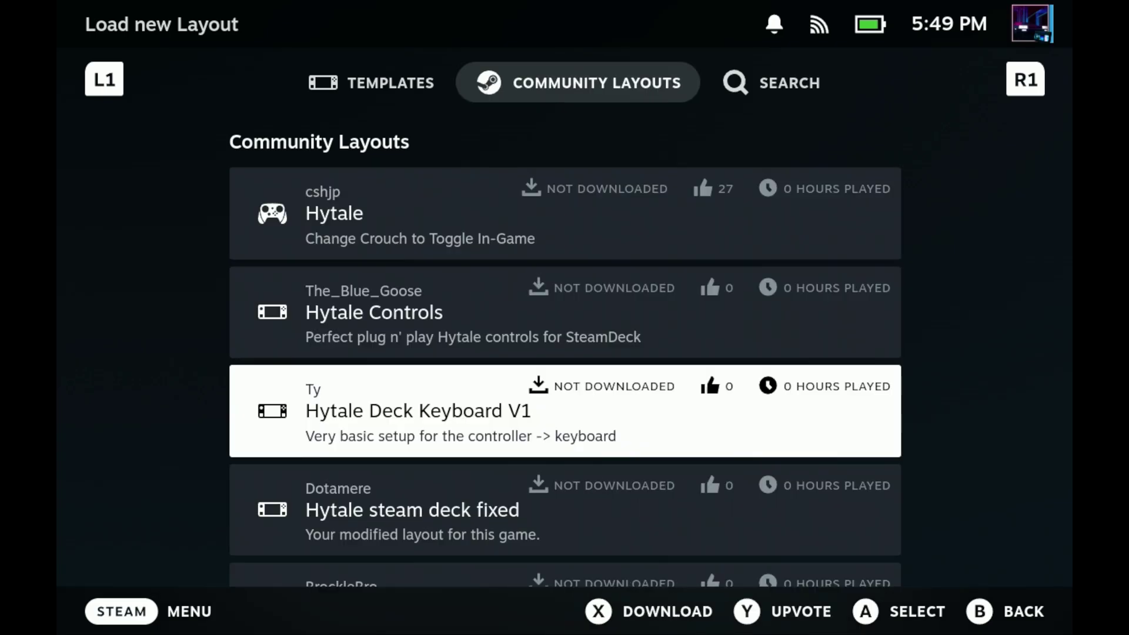
pyautogui.press('Down')
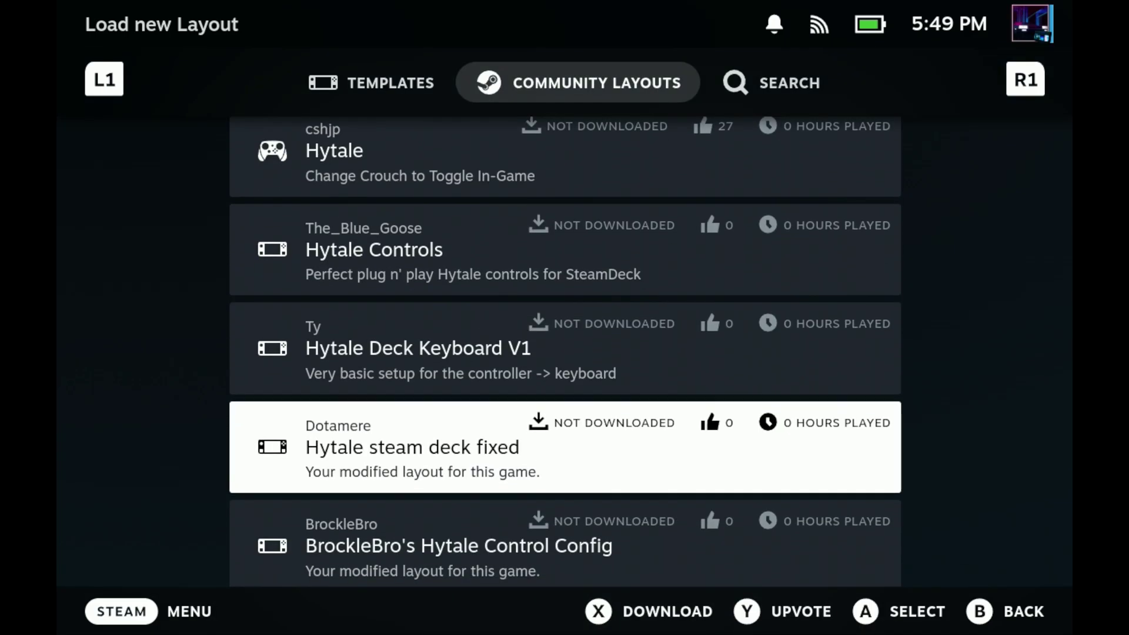
pyautogui.press('Down')
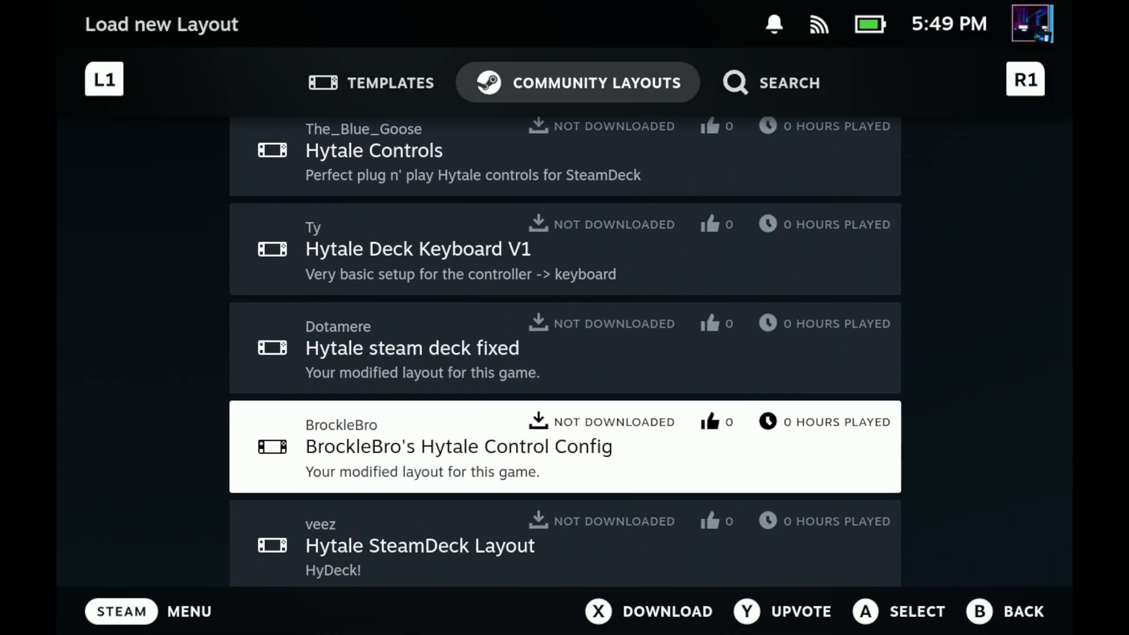
# Apply the Steam Deck version of the Keyboard (WASD) and Mouse template as the launcher's button layout.
pyautogui.press('Down')
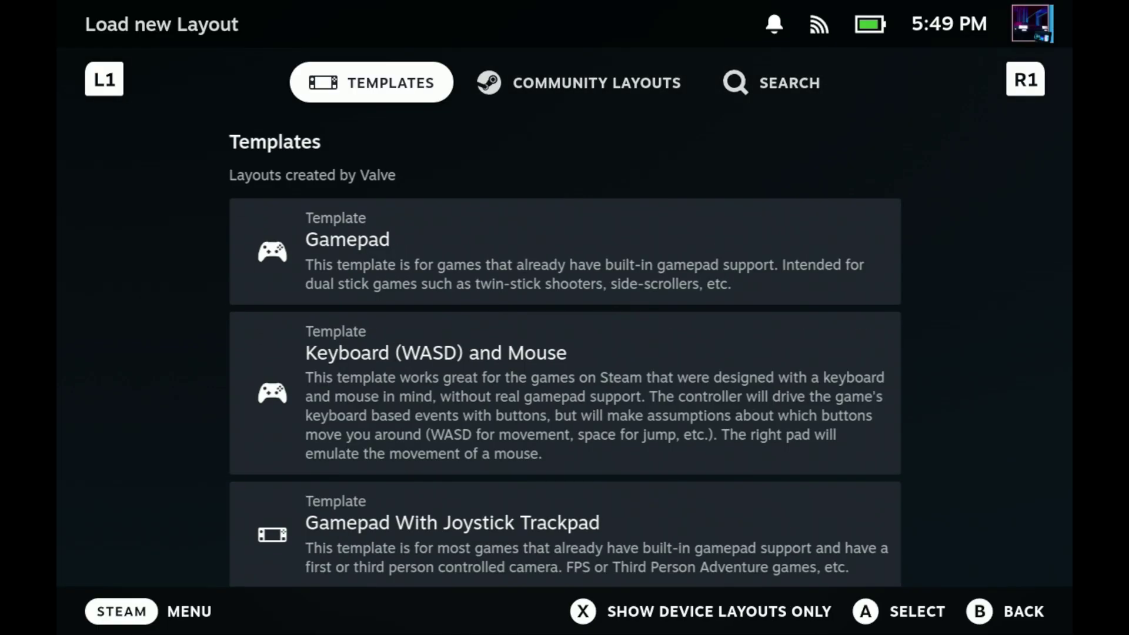
pyautogui.press('Down')
pyautogui.press('Down')
pyautogui.press('Down')
pyautogui.press('Down')
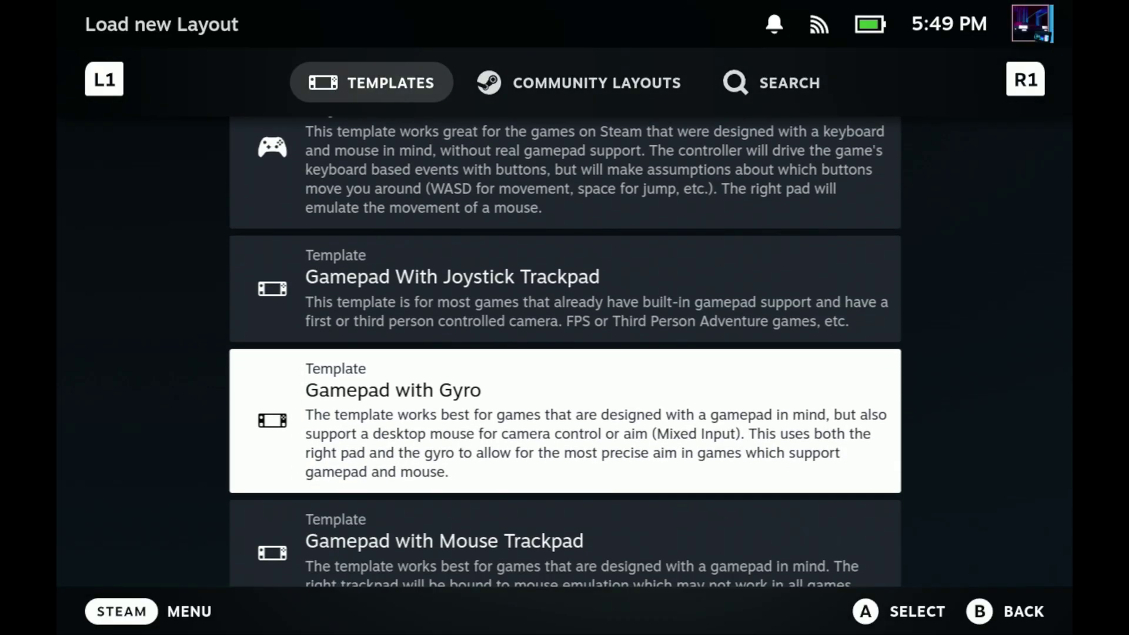
pyautogui.press('Down')
pyautogui.press('Down')
pyautogui.press('Down')
pyautogui.press('Down')
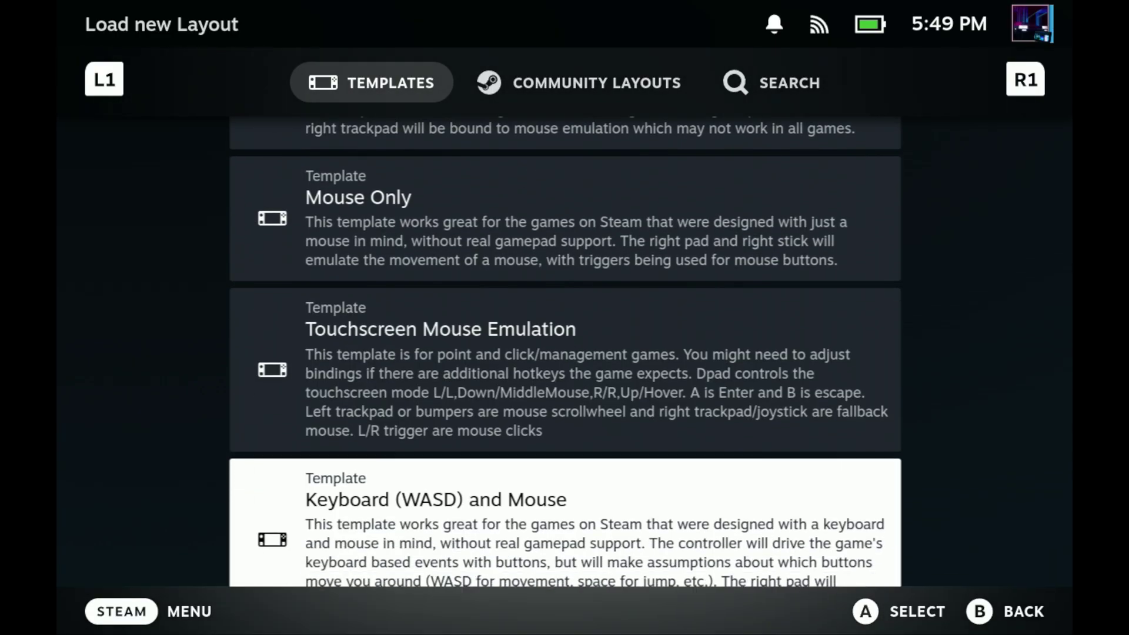
pyautogui.press('Return')
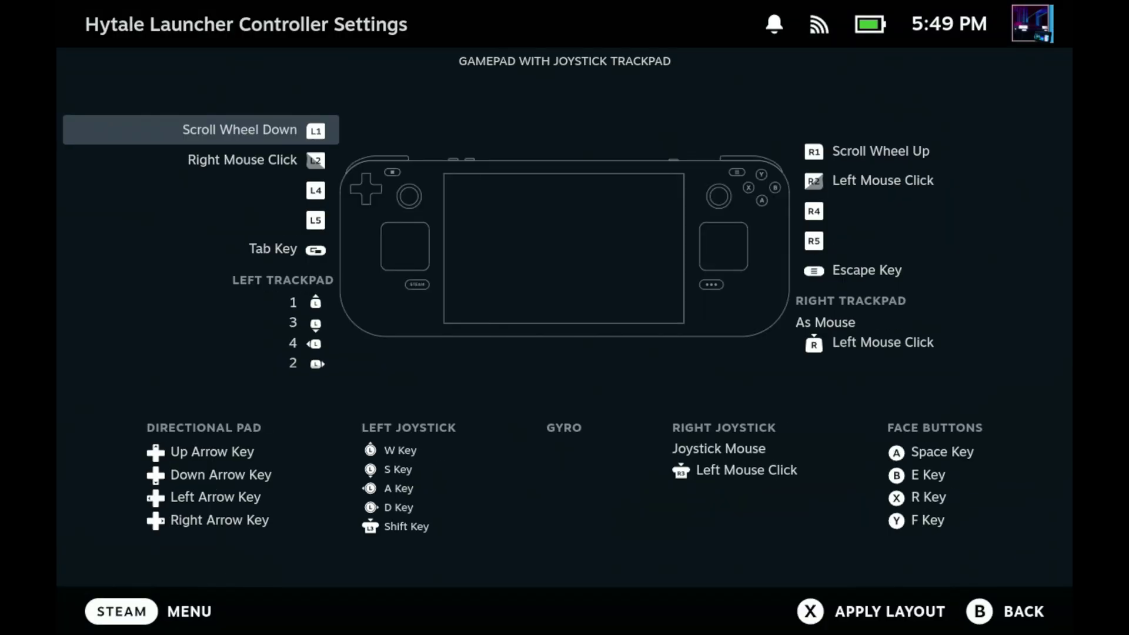
pyautogui.press('x')
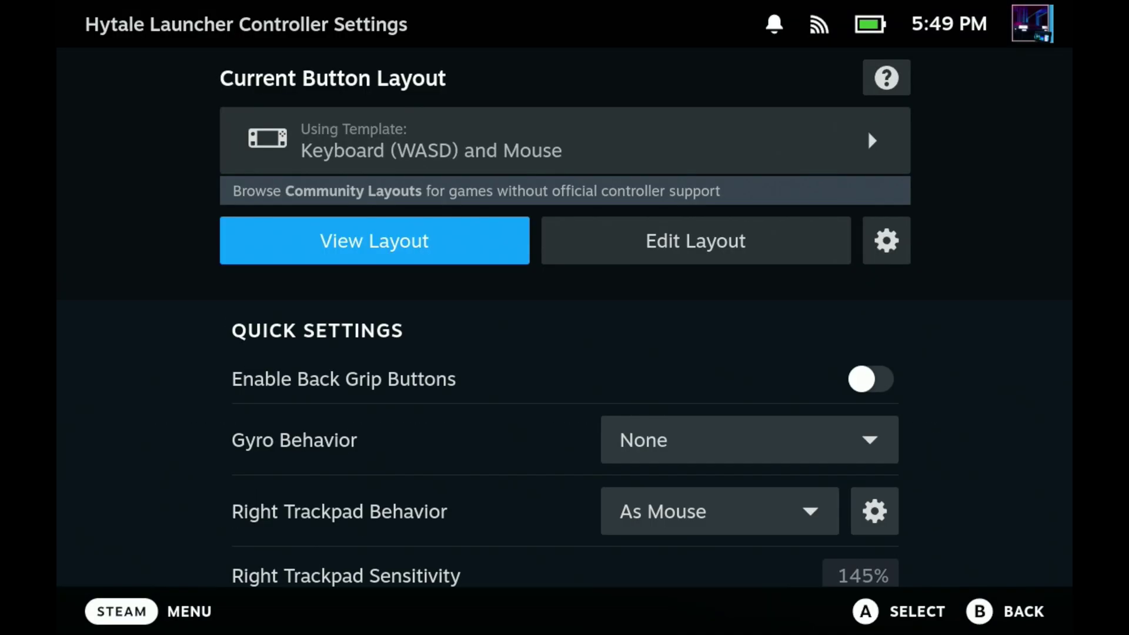
# Leave the controller settings, start the Hytale Launcher, and launch the game from it.
pyautogui.press('Escape')
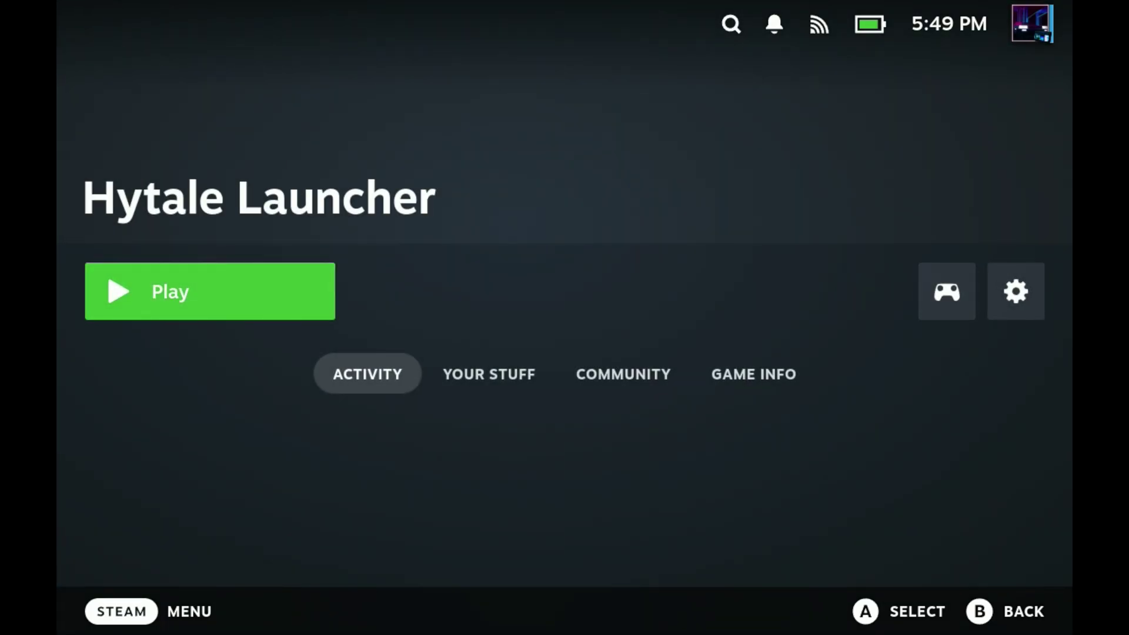
pyautogui.press('Return')
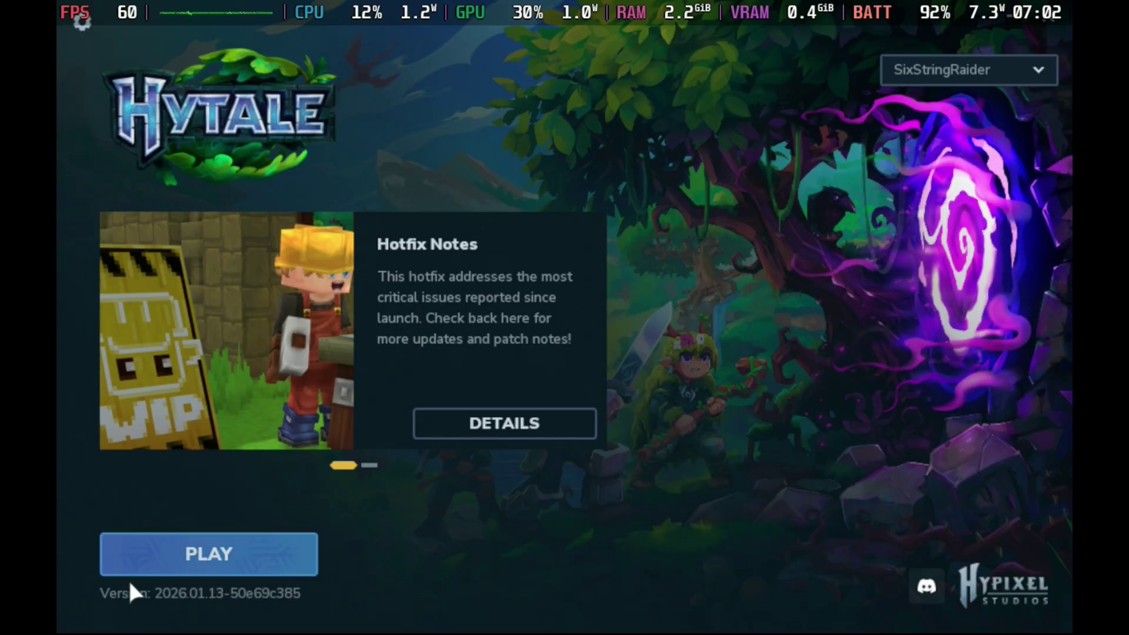
pyautogui.click(214, 558)
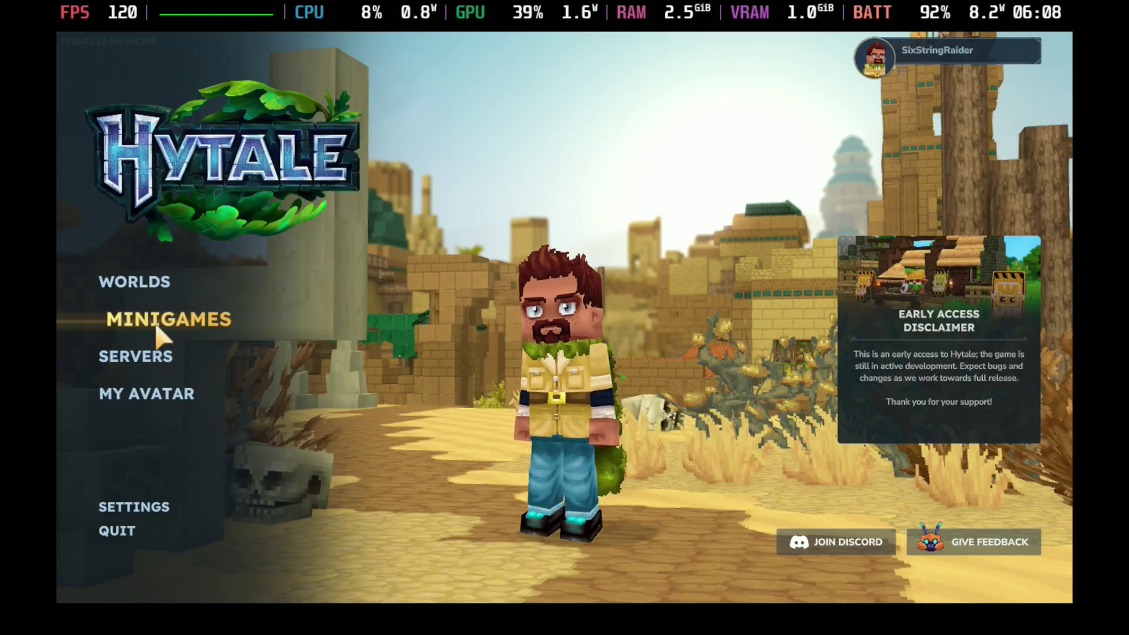
# Open the game settings and review the mouse options and the key bindings for movement, abilities and hotbar slots.
pyautogui.click(126, 503)
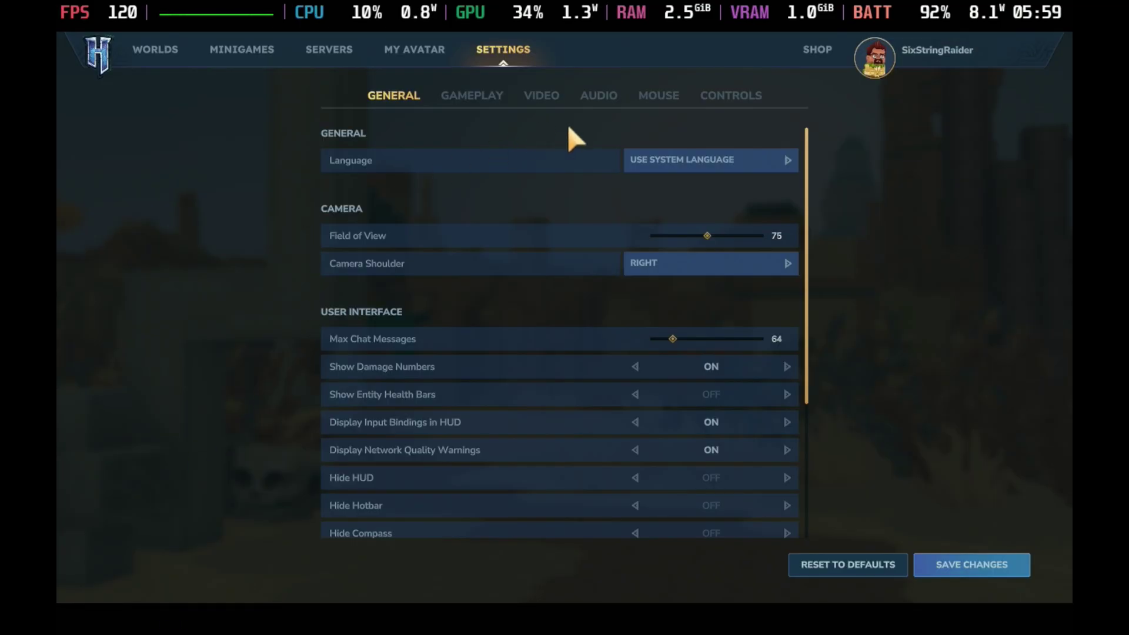
pyautogui.click(659, 96)
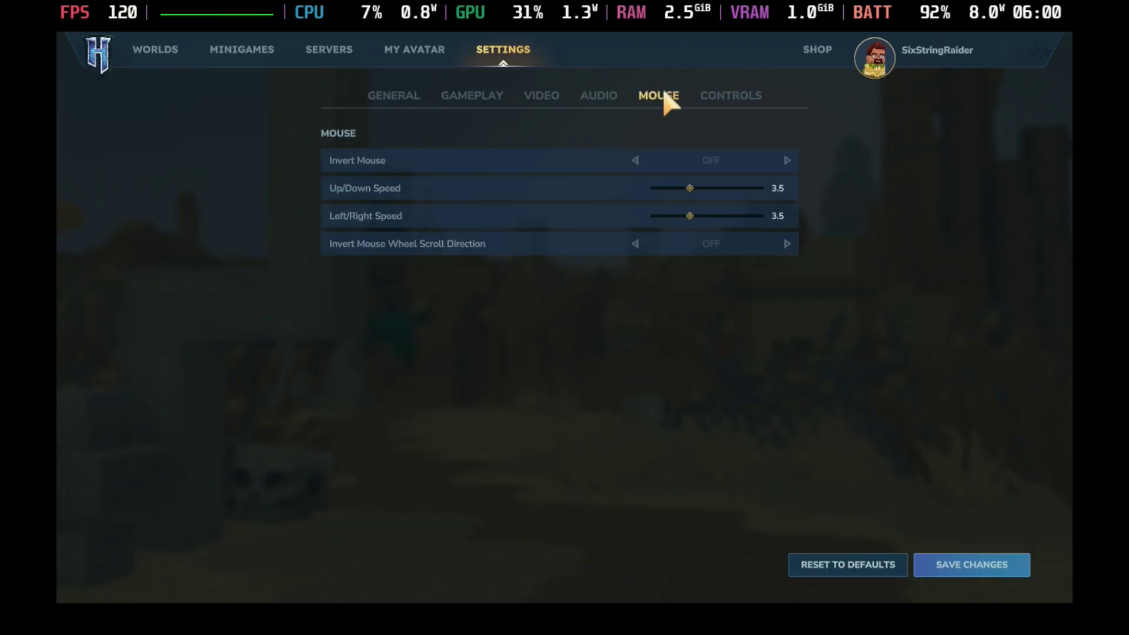
pyautogui.click(745, 99)
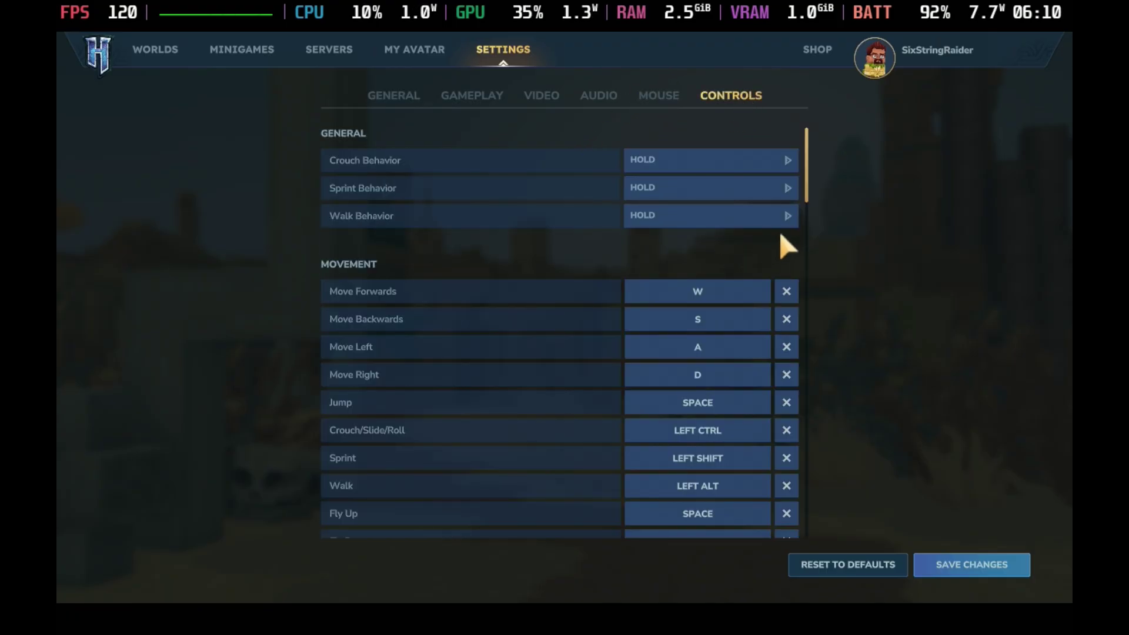
pyautogui.moveTo(809, 184); pyautogui.dragTo(817, 260)
pyautogui.scroll(-3, 817, 259)
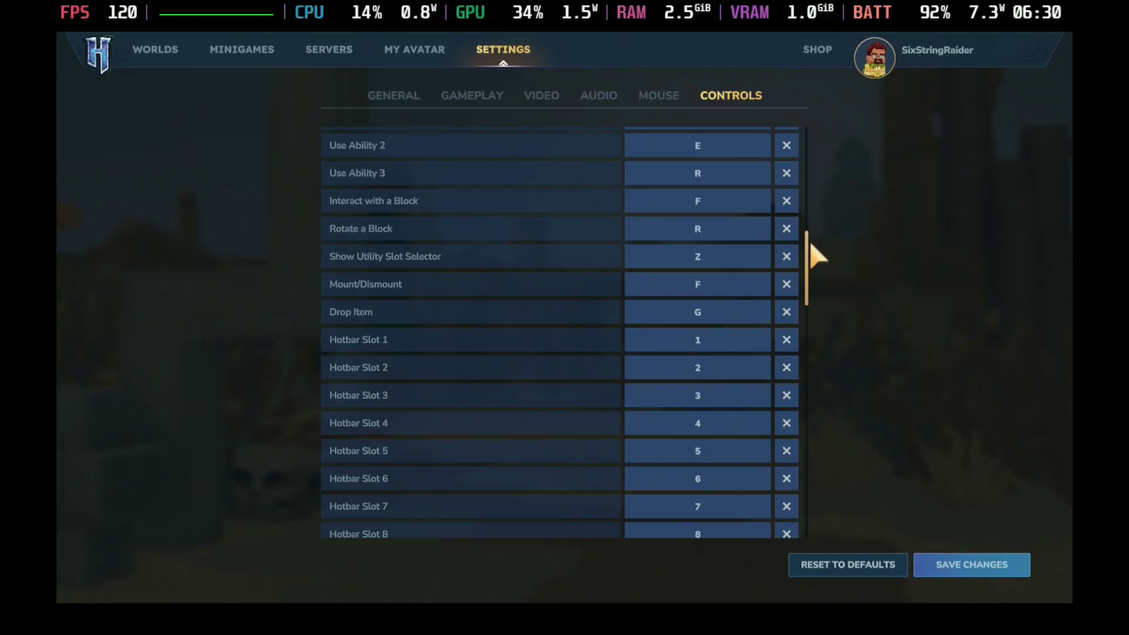
pyautogui.moveTo(812, 247); pyautogui.dragTo(811, 241)
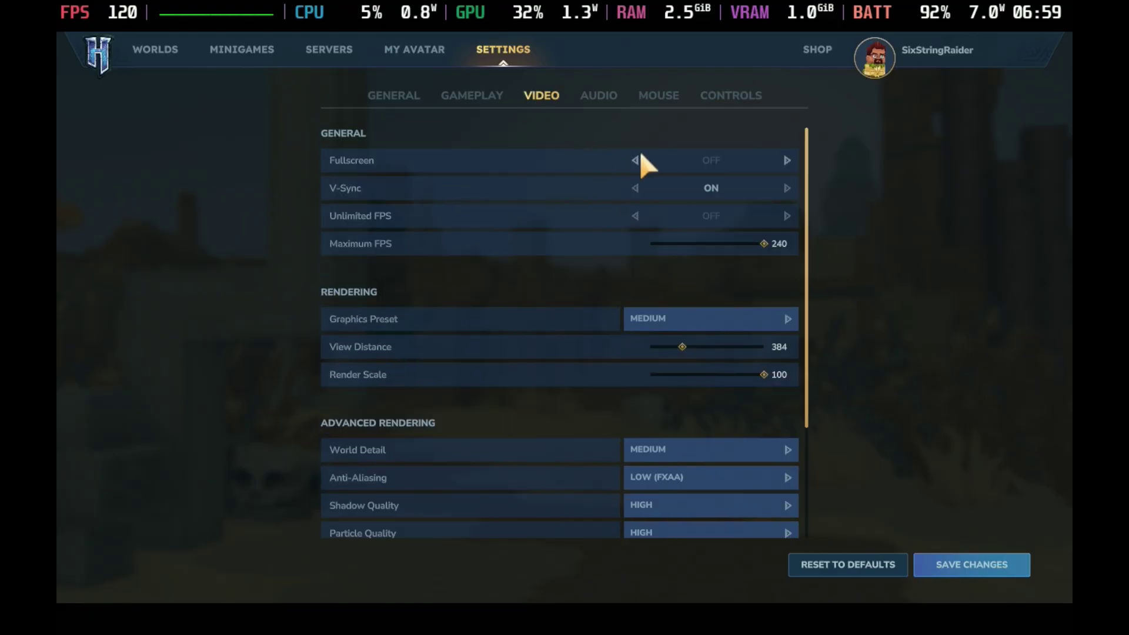
# Switch V-Sync off and Fullscreen on in the video settings, and save the changes.
pyautogui.moveTo(691, 180)
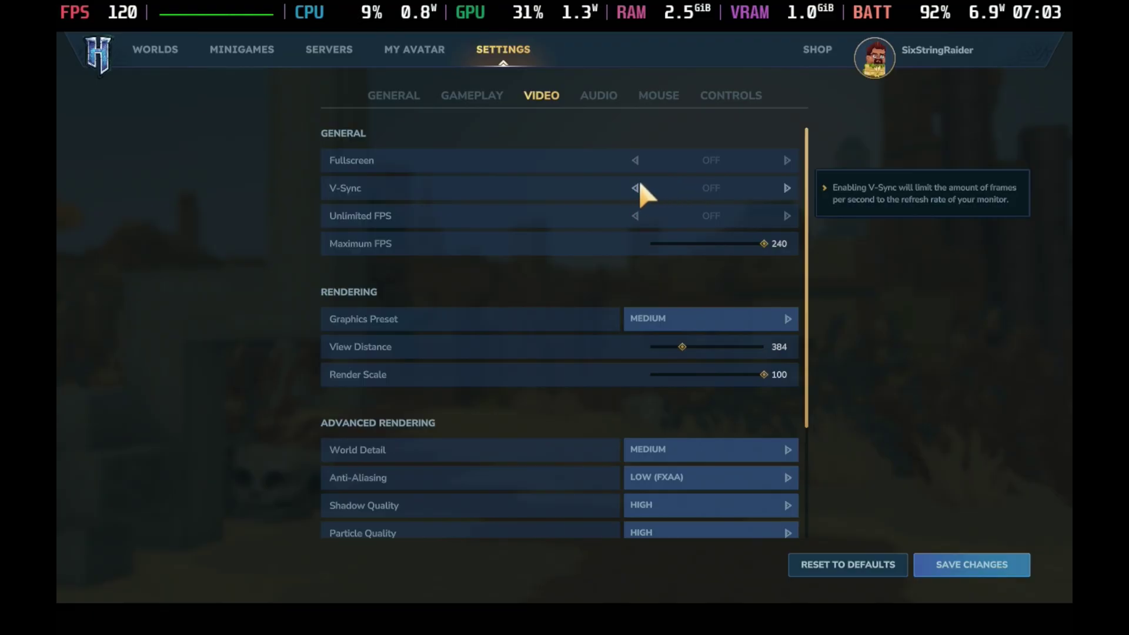
pyautogui.click(785, 156)
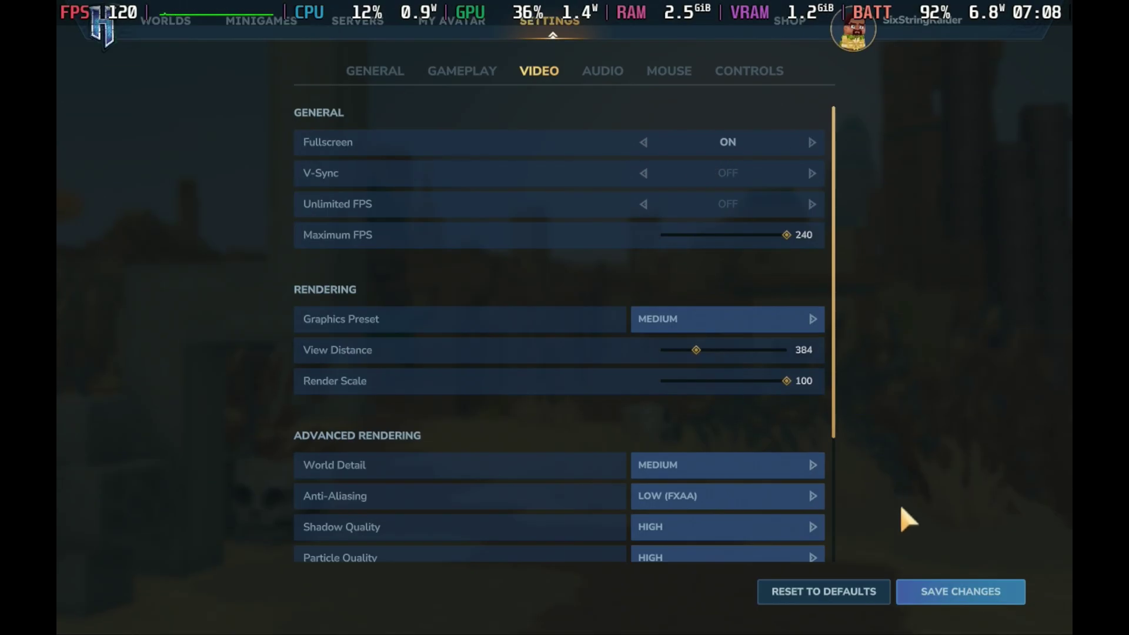
pyautogui.click(938, 594)
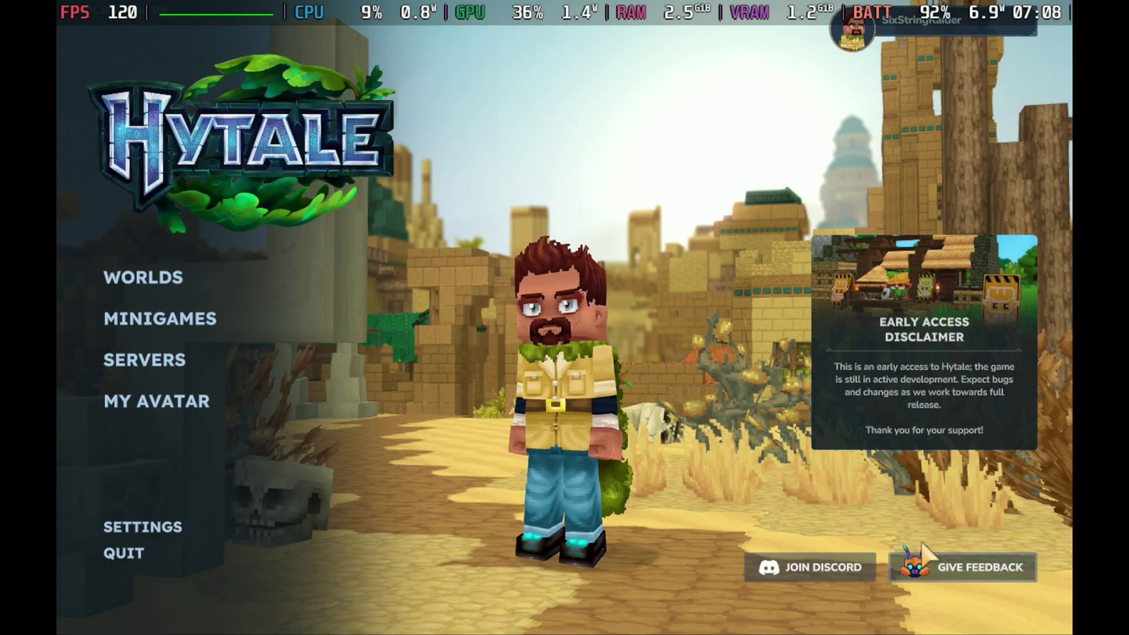
# Set the graphics preset to Low, check the resulting rendering options, and save the changes.
pyautogui.click(119, 532)
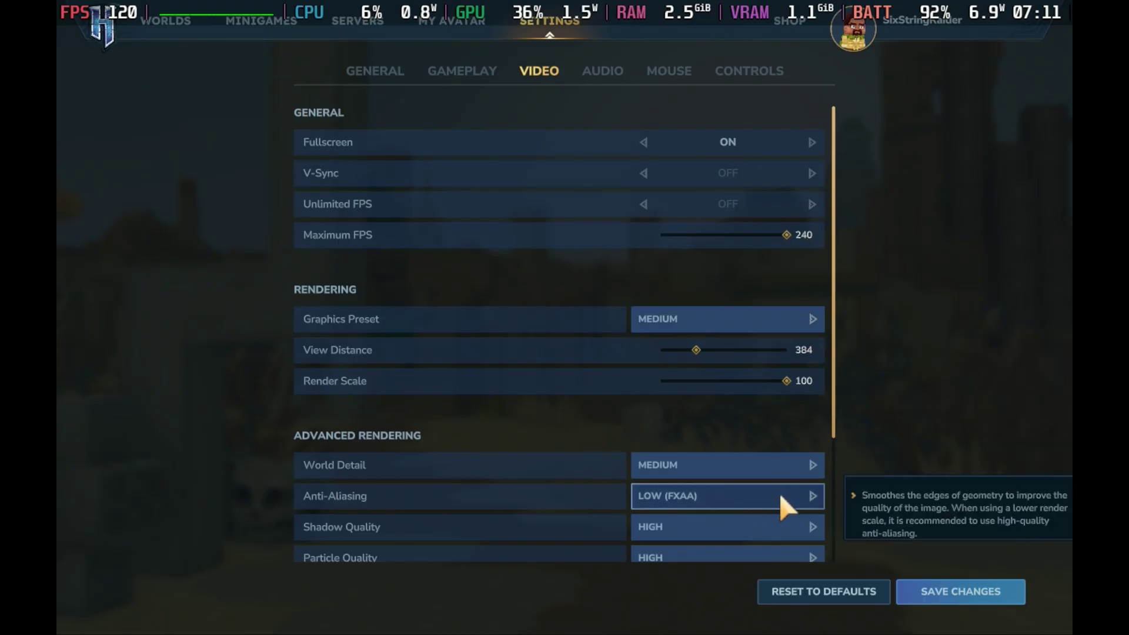
pyautogui.click(788, 313)
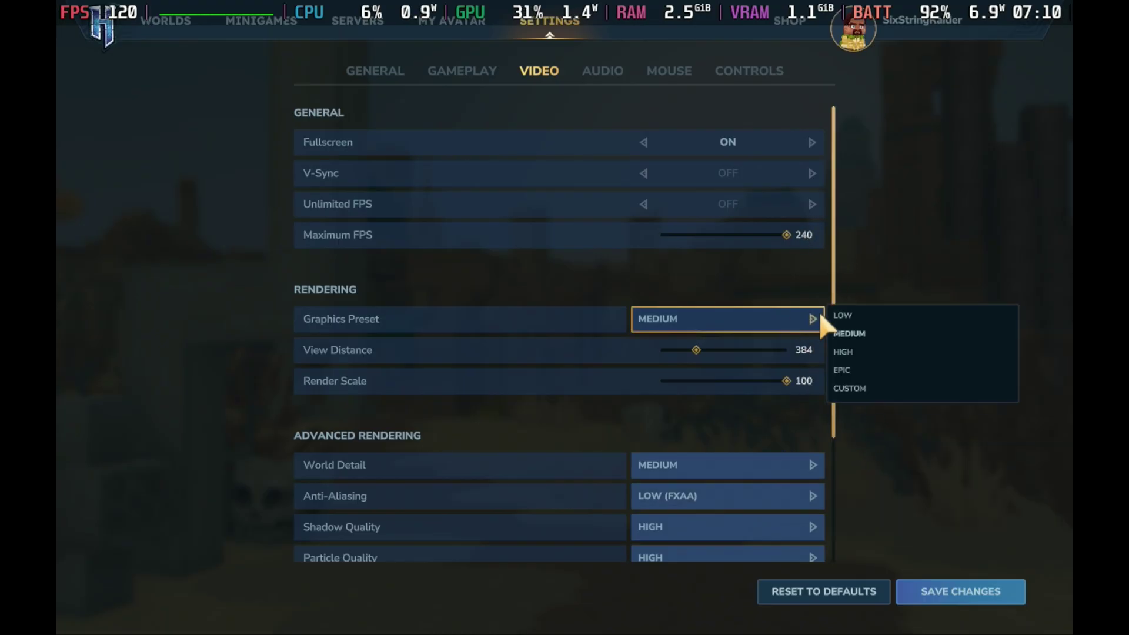
pyautogui.click(842, 316)
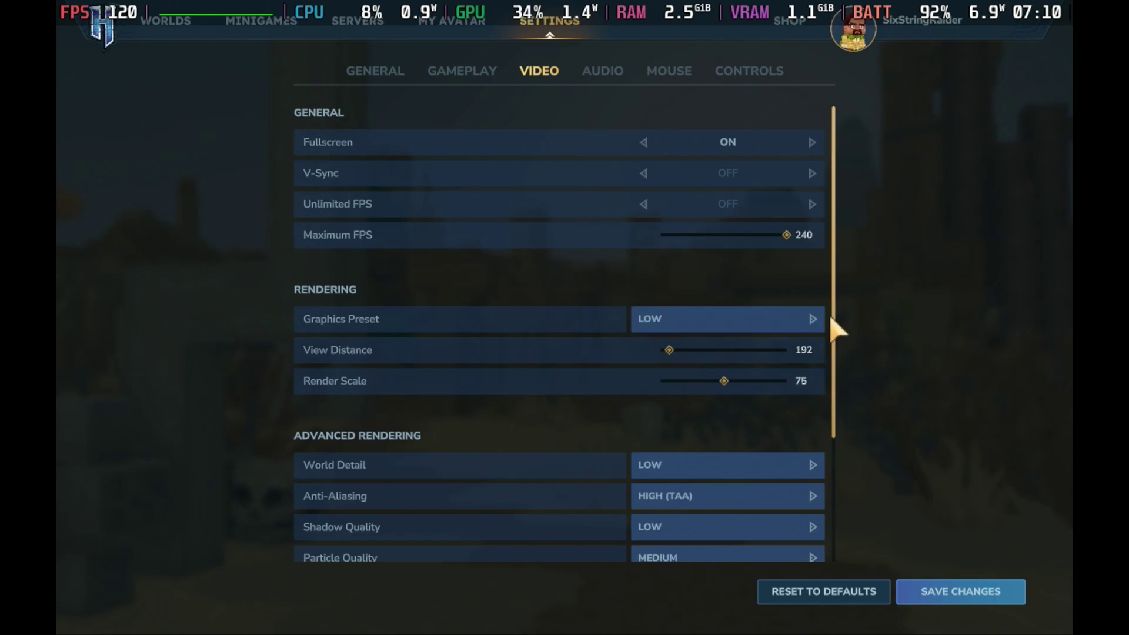
pyautogui.scroll(-2, 838, 330)
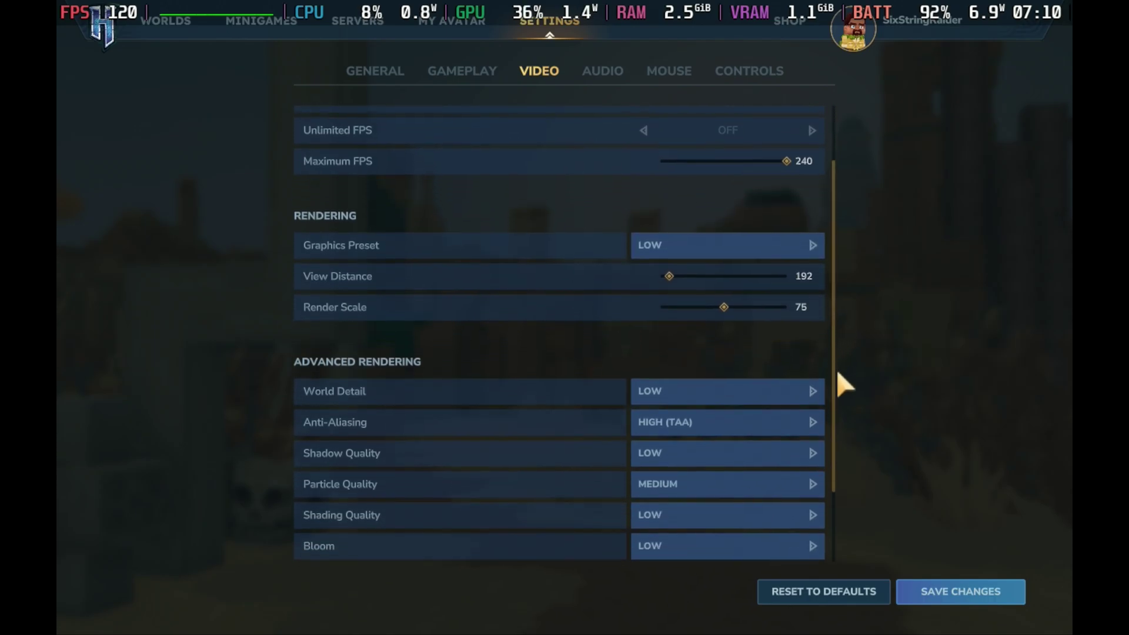
pyautogui.scroll(-3, 839, 375)
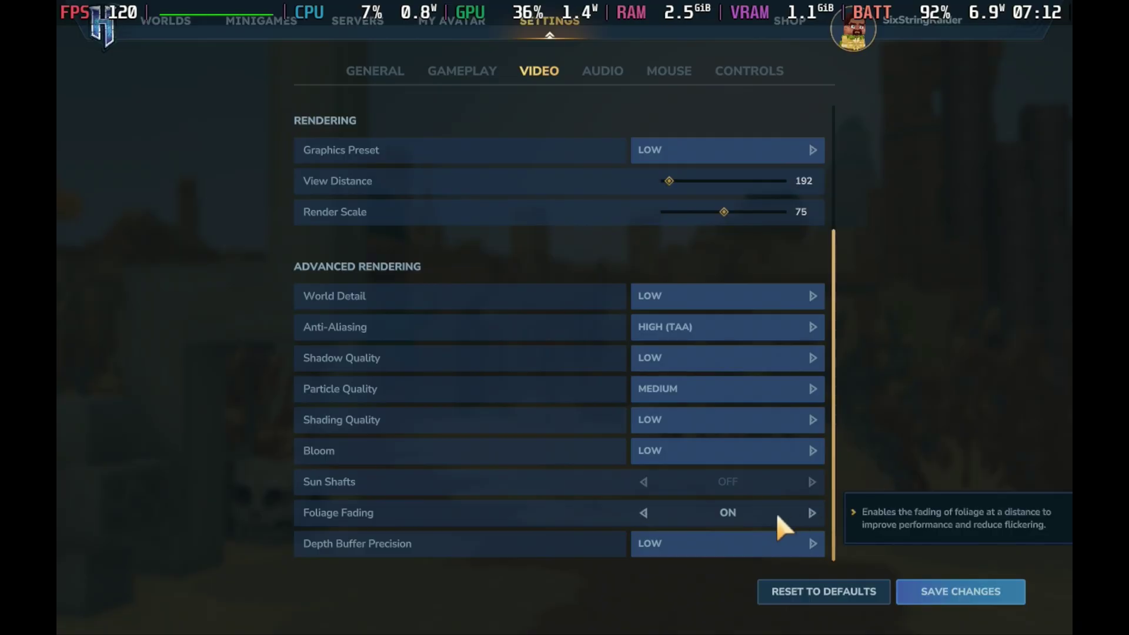
pyautogui.click(913, 607)
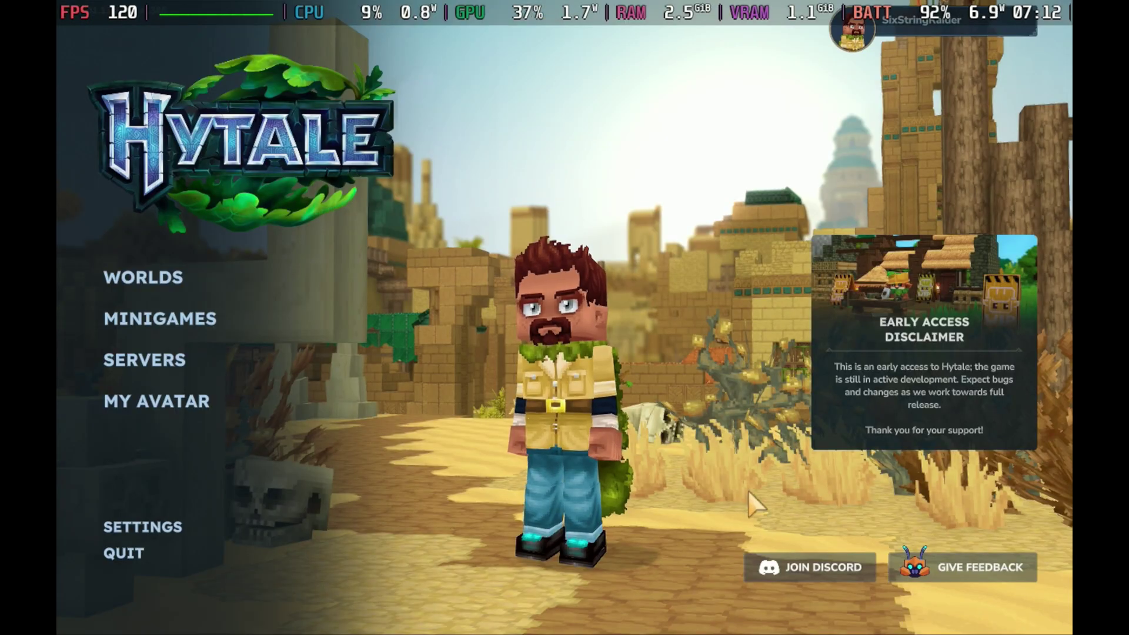
# Look over the game's world creation, minigames and servers pages.
pyautogui.click(191, 280)
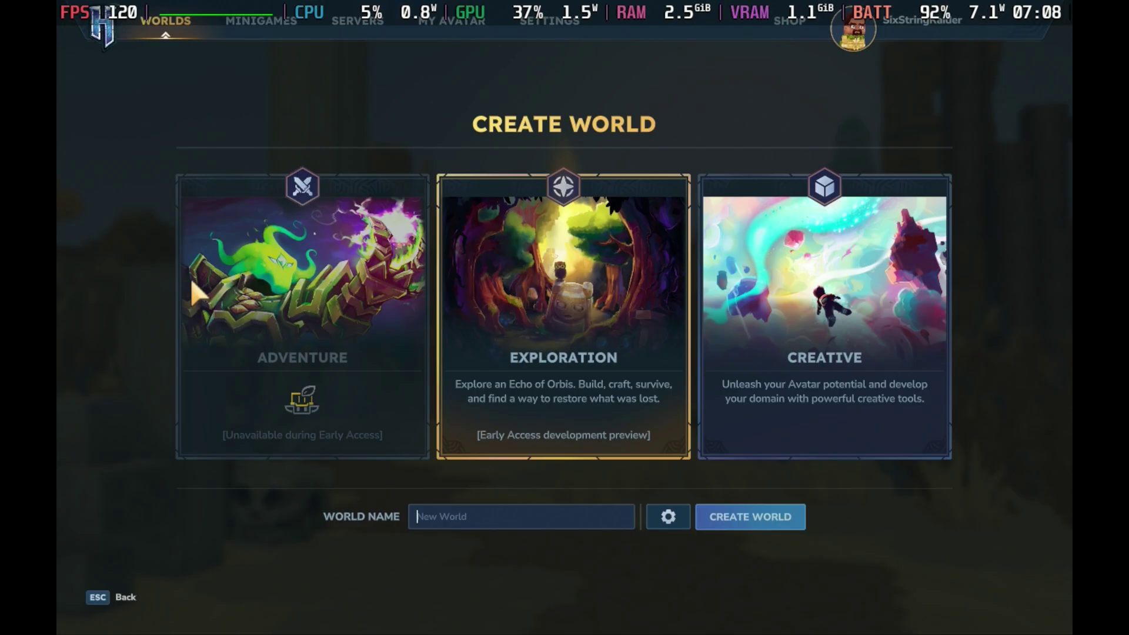
pyautogui.click(123, 601)
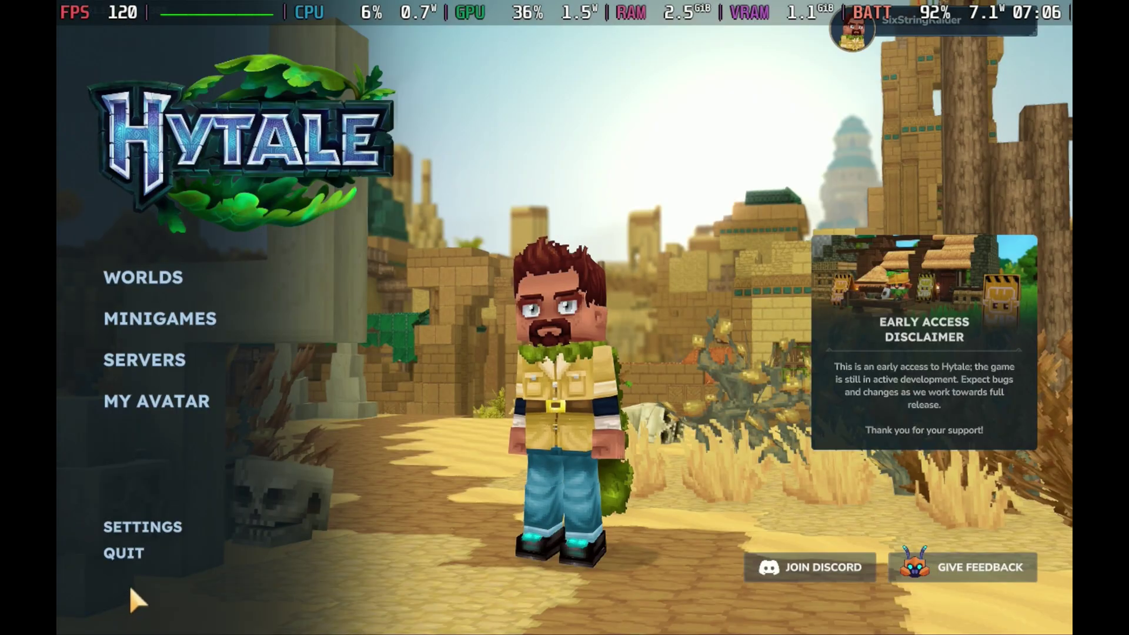
pyautogui.click(214, 327)
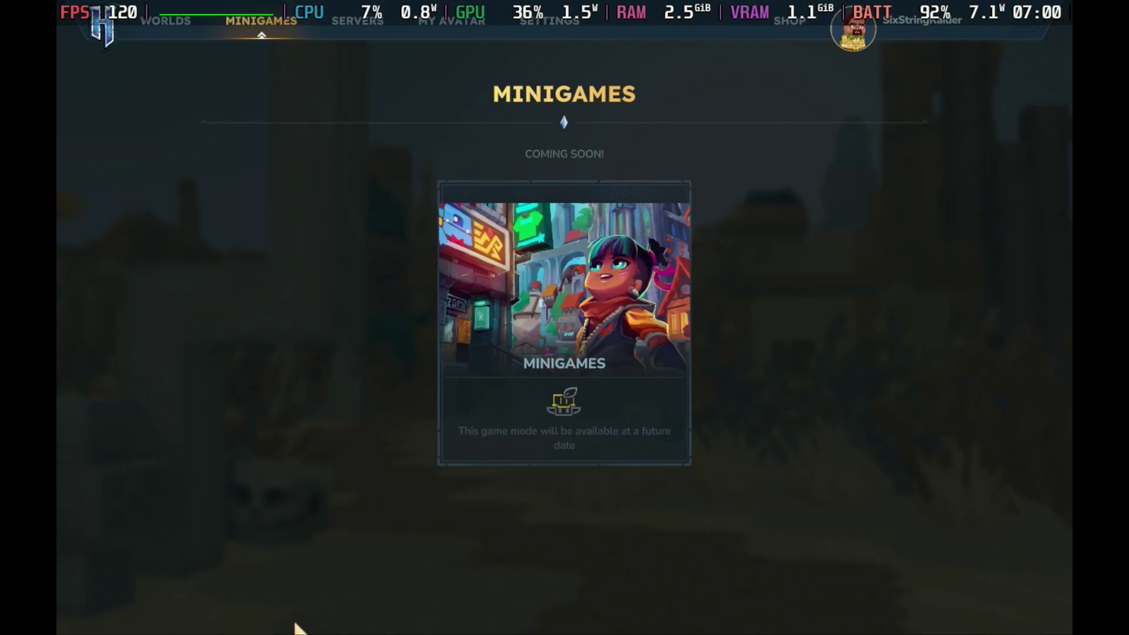
pyautogui.click(356, 22)
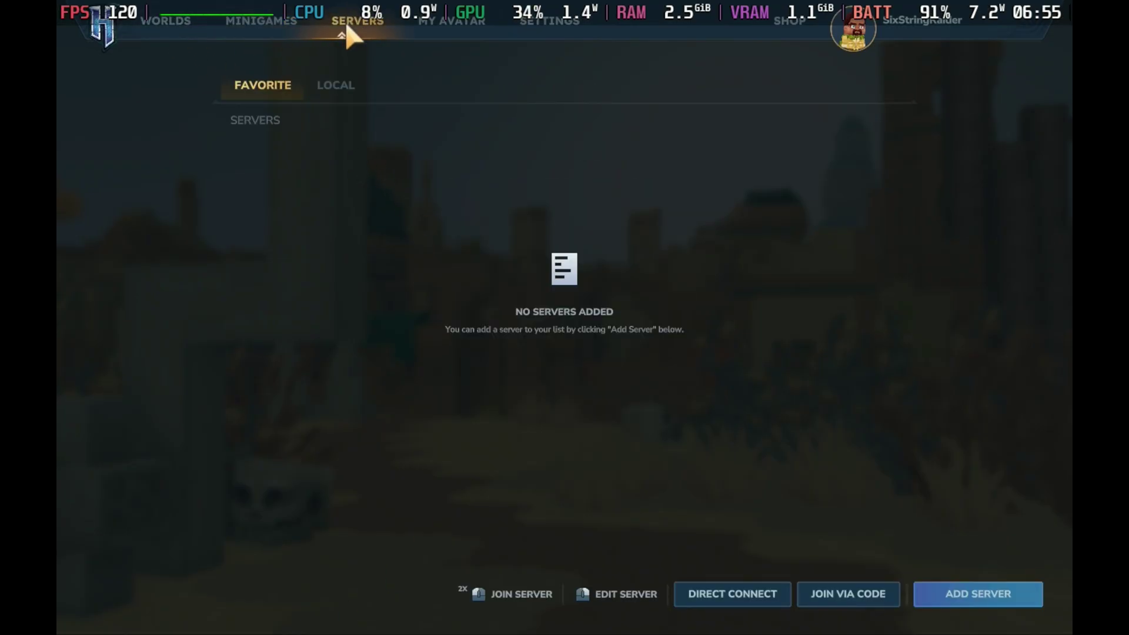
# Look over the avatar customization page and name a new Exploration world HyGarden.
pyautogui.click(447, 30)
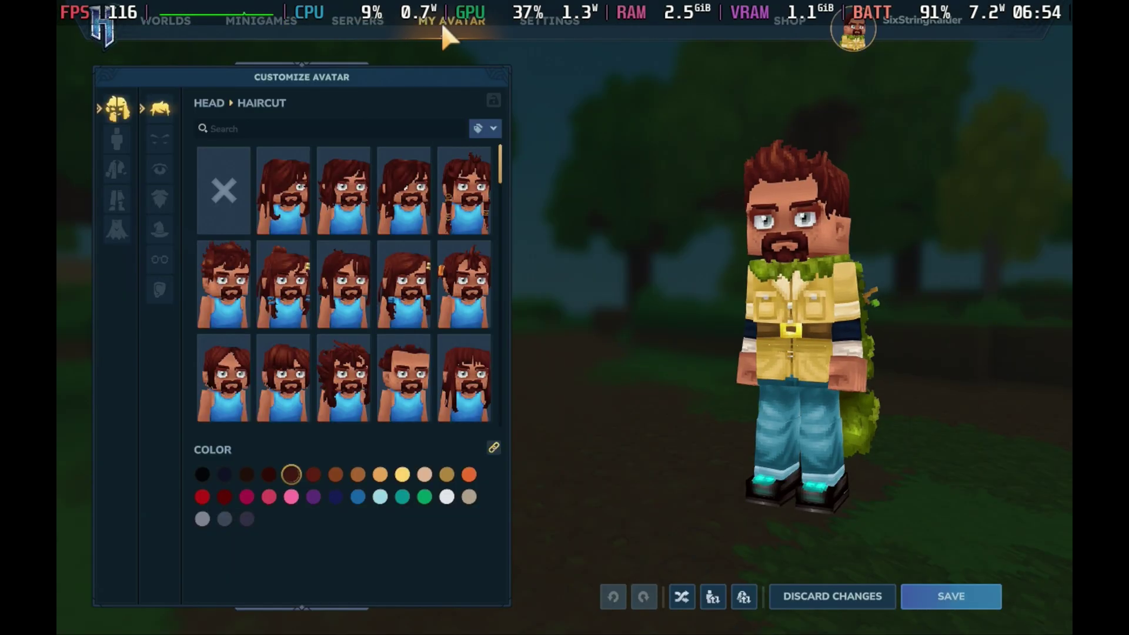
pyautogui.click(180, 25)
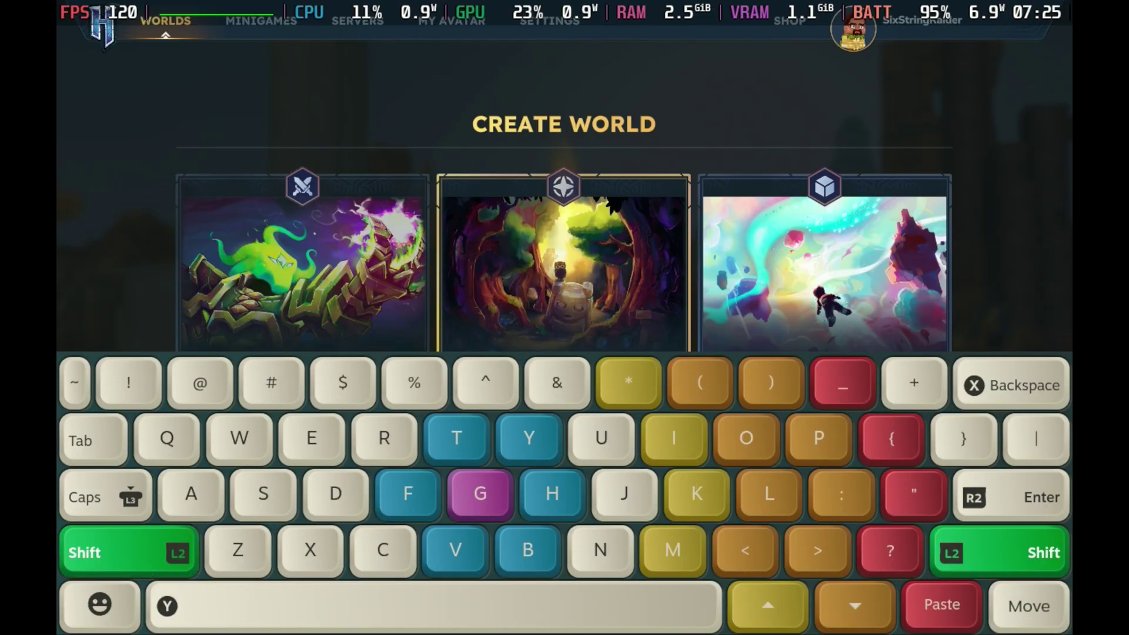
pyautogui.press('Escape')
# Review the Exploration world's settings, including Fall Damage, and create the world.
pyautogui.click(668, 517)
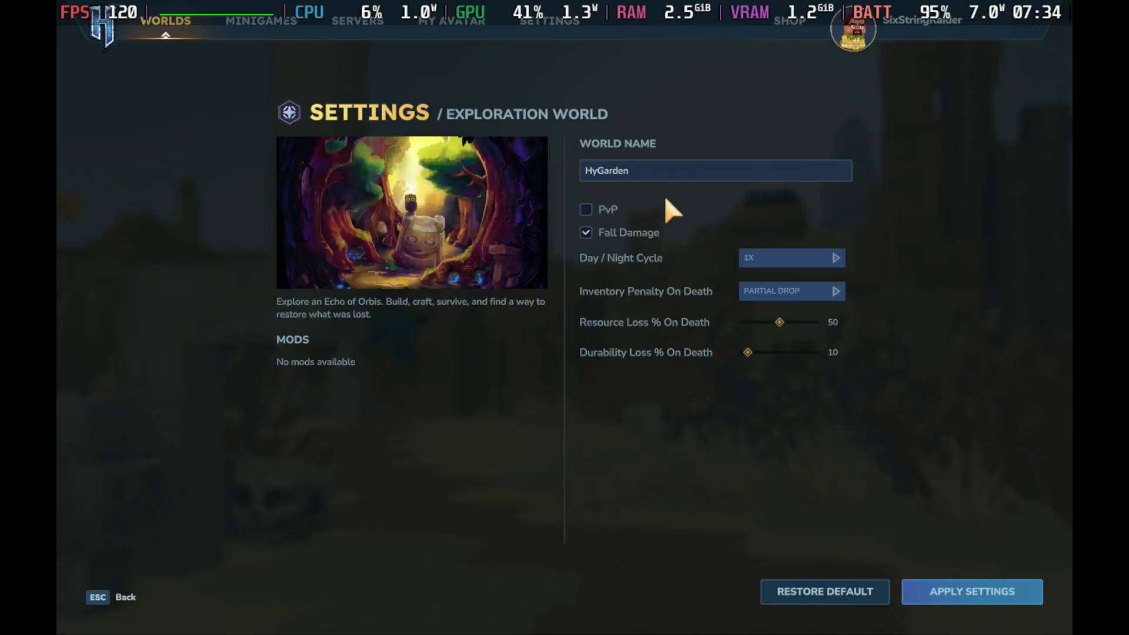
pyautogui.click(588, 231)
pyautogui.press('Escape')
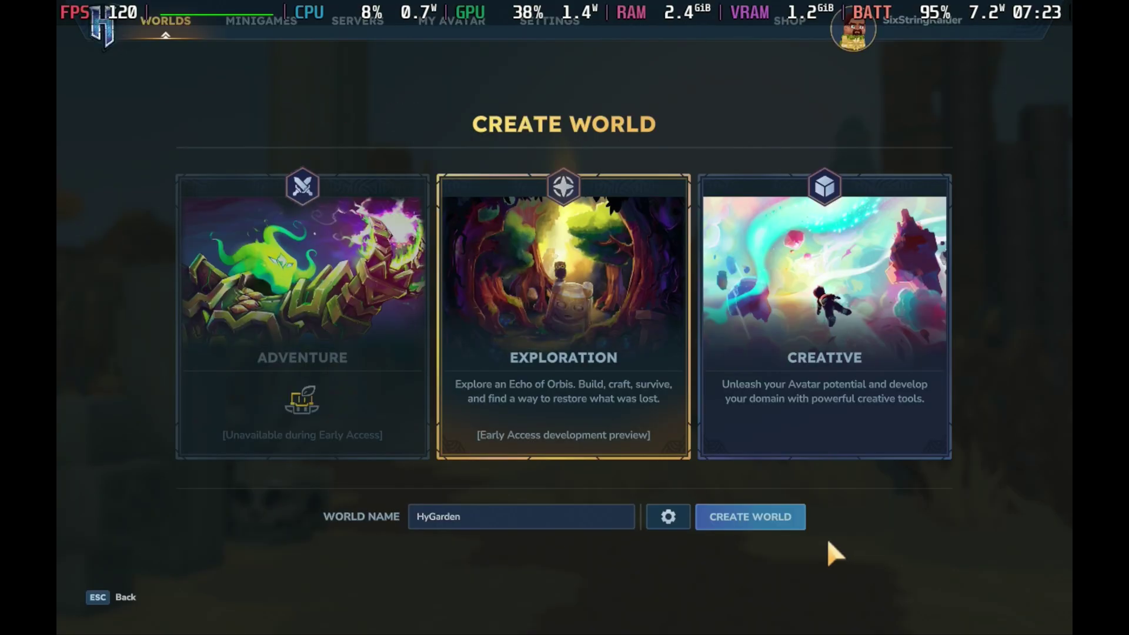
pyautogui.click(776, 515)
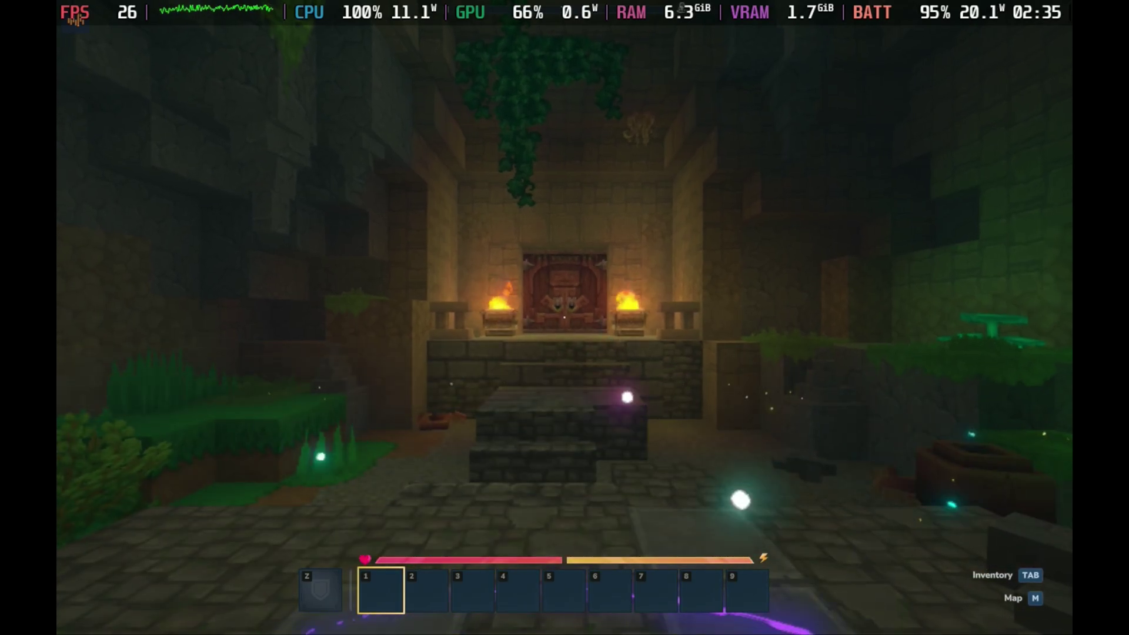
# Cycle through the hotbar slots in both directions to test the current controller layout in the new world.
pyautogui.scroll(3, 565, 317)
pyautogui.scroll(6, 565, 318)
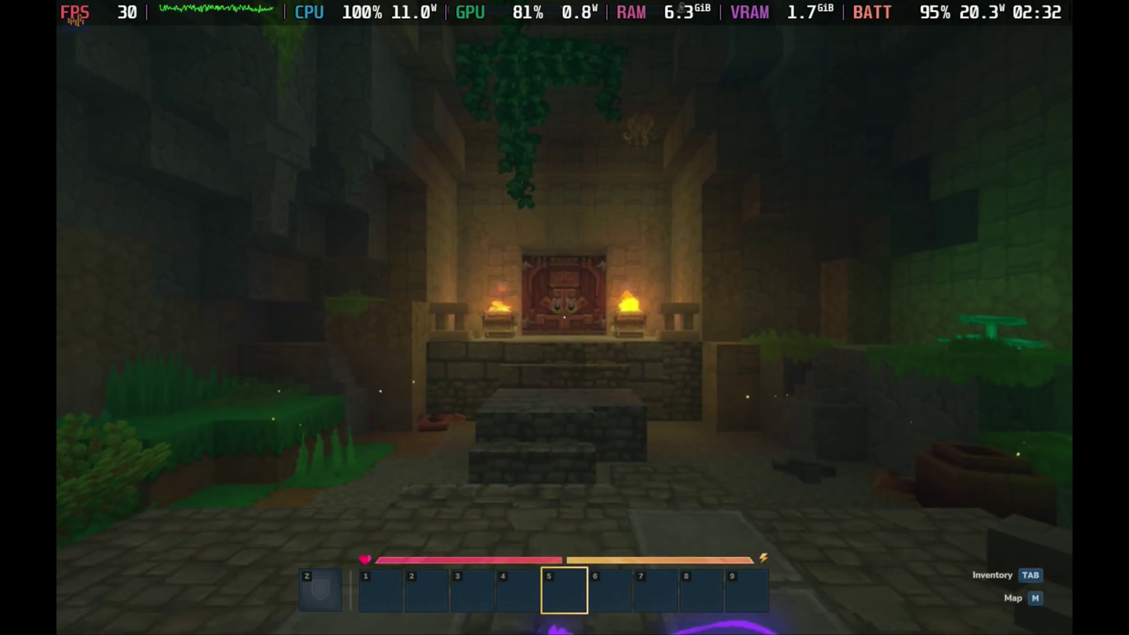
pyautogui.scroll(-4, 564, 318)
pyautogui.scroll(4, 565, 318)
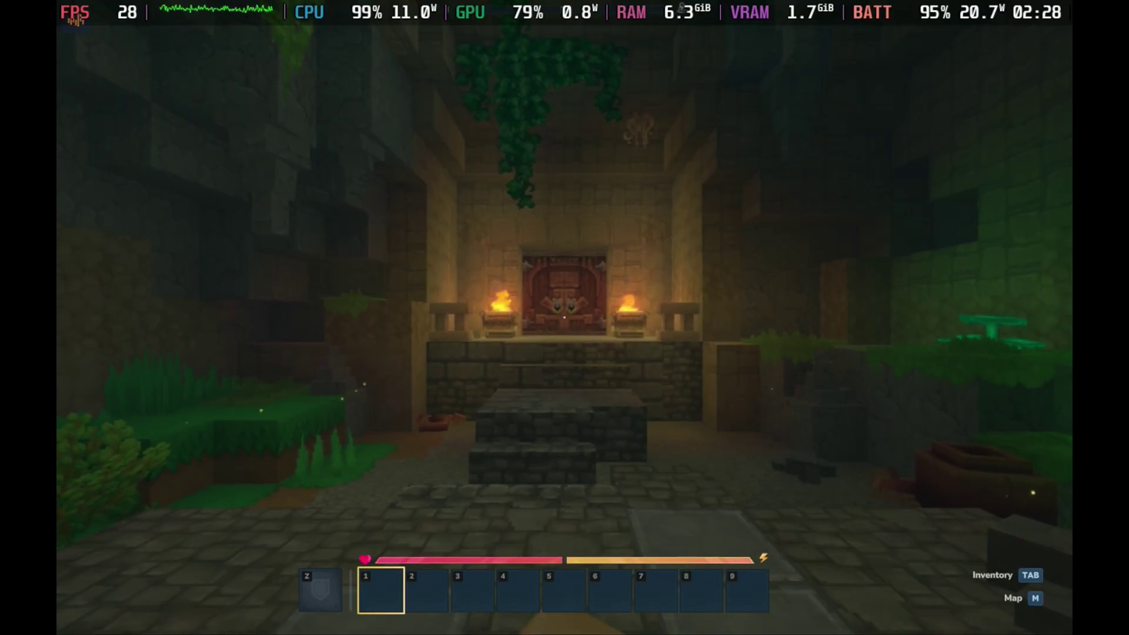
pyautogui.click(565, 318)
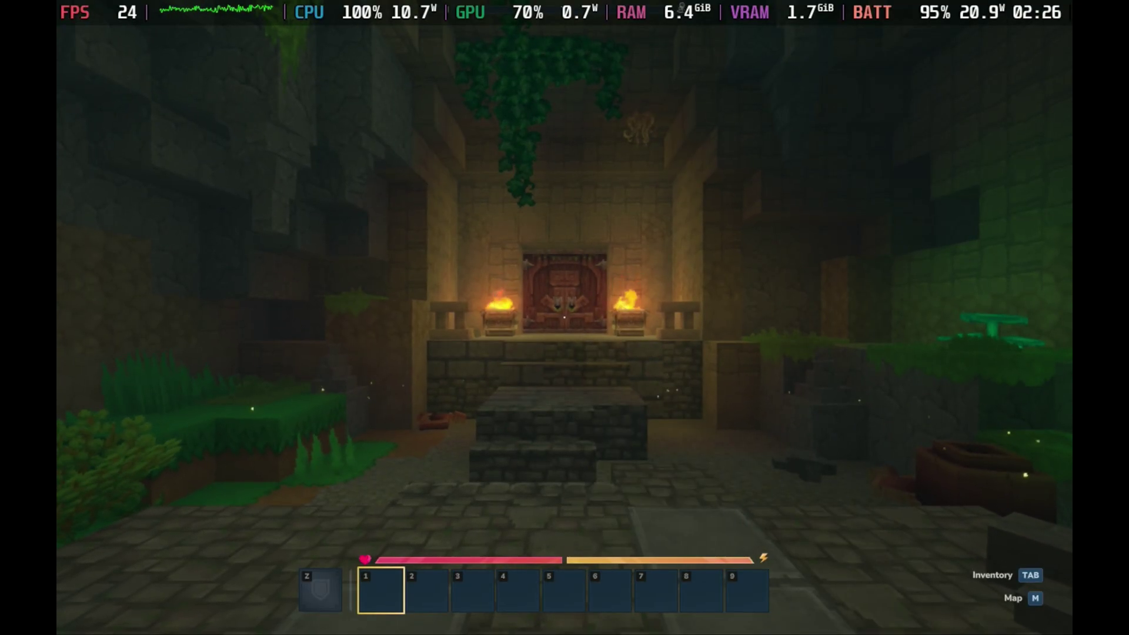
# Open the Hytale launcher's controller settings and list the community layouts for all controller types.
pyautogui.press('super')
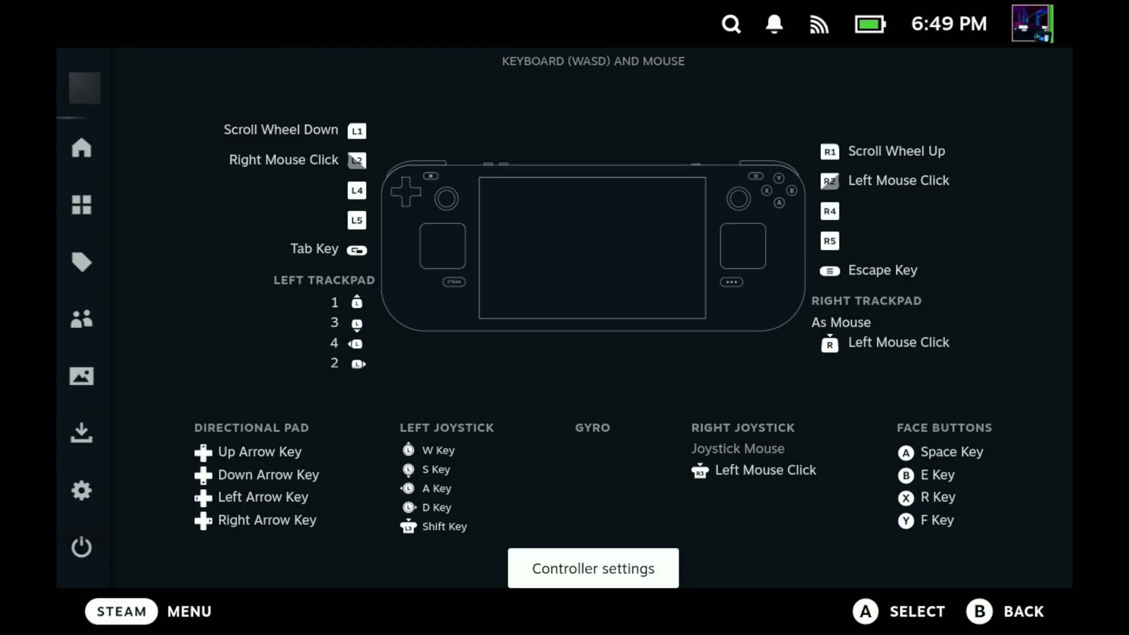
pyautogui.press('Up')
pyautogui.press('Down')
pyautogui.press('Return')
pyautogui.press('Return')
pyautogui.press('x')
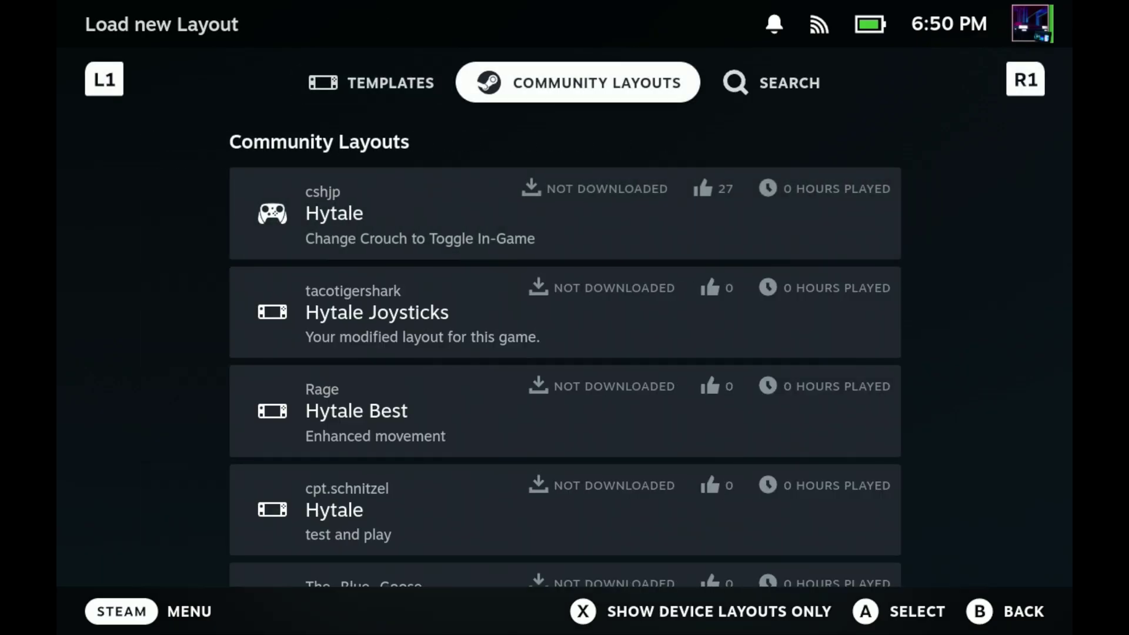
# Browse the community layouts, preview one with Jump on A, Inventory on Y and Map on the View button, and apply it.
pyautogui.press('Down')
pyautogui.press('Down')
pyautogui.press('Down')
pyautogui.press('Down')
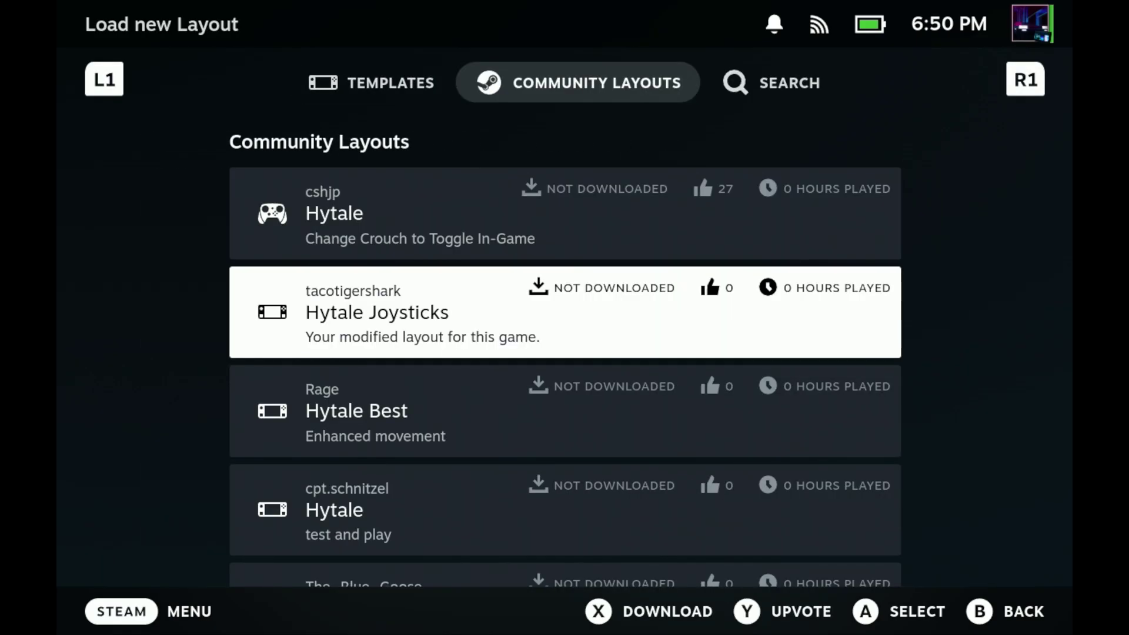
pyautogui.press('Down')
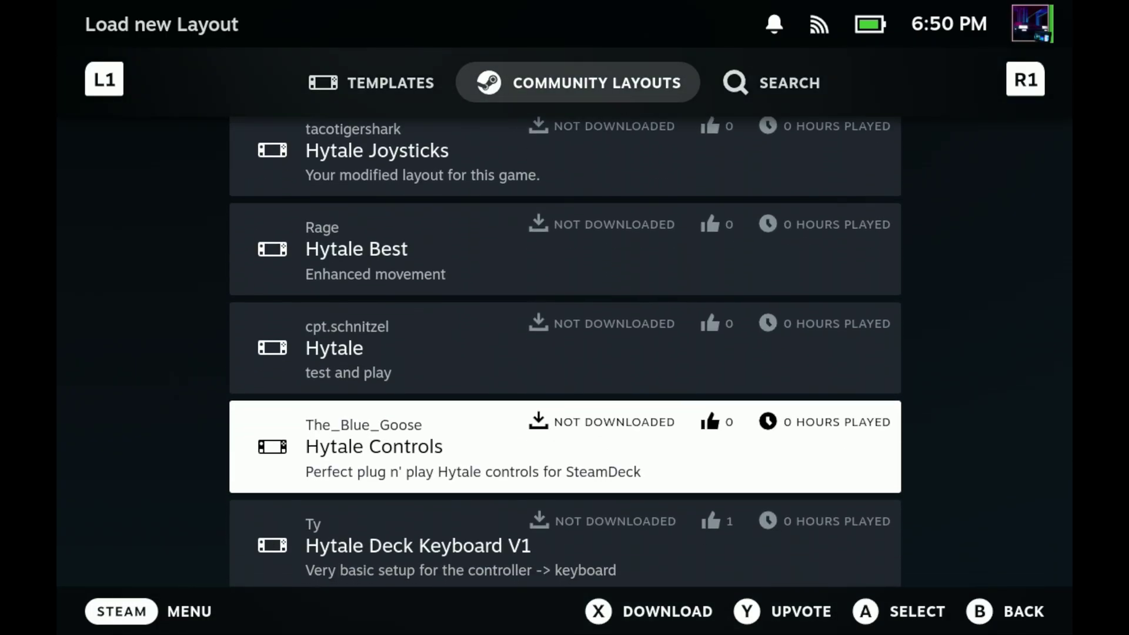
pyautogui.press('Down')
pyautogui.press('Up')
pyautogui.press('Up')
pyautogui.press('Up')
pyautogui.press('Up')
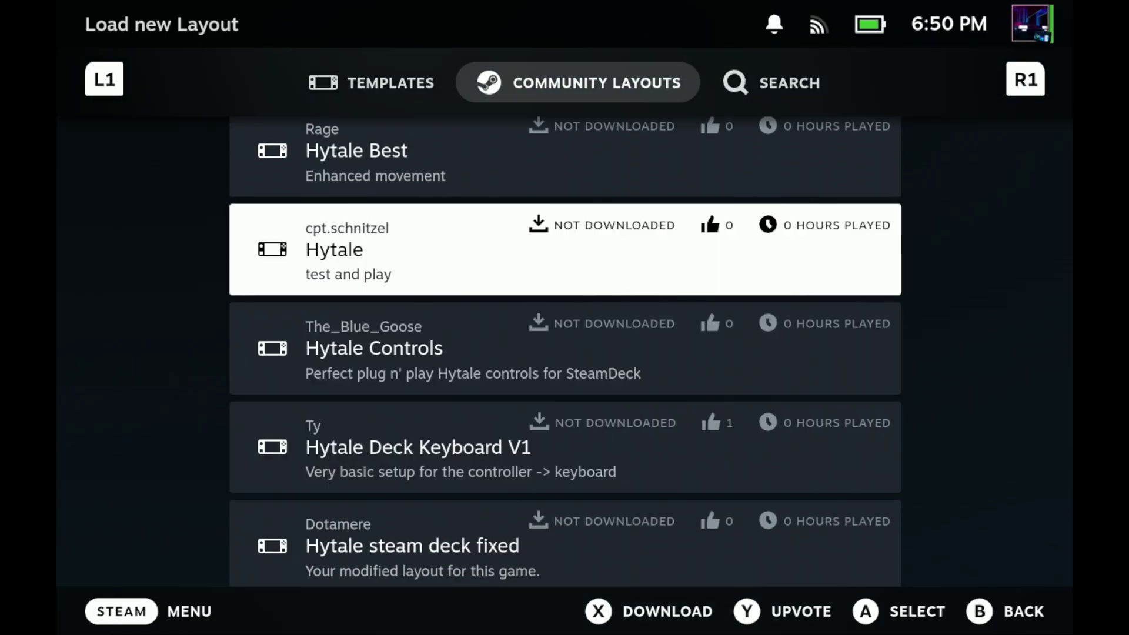
pyautogui.press('Up')
pyautogui.press('Return')
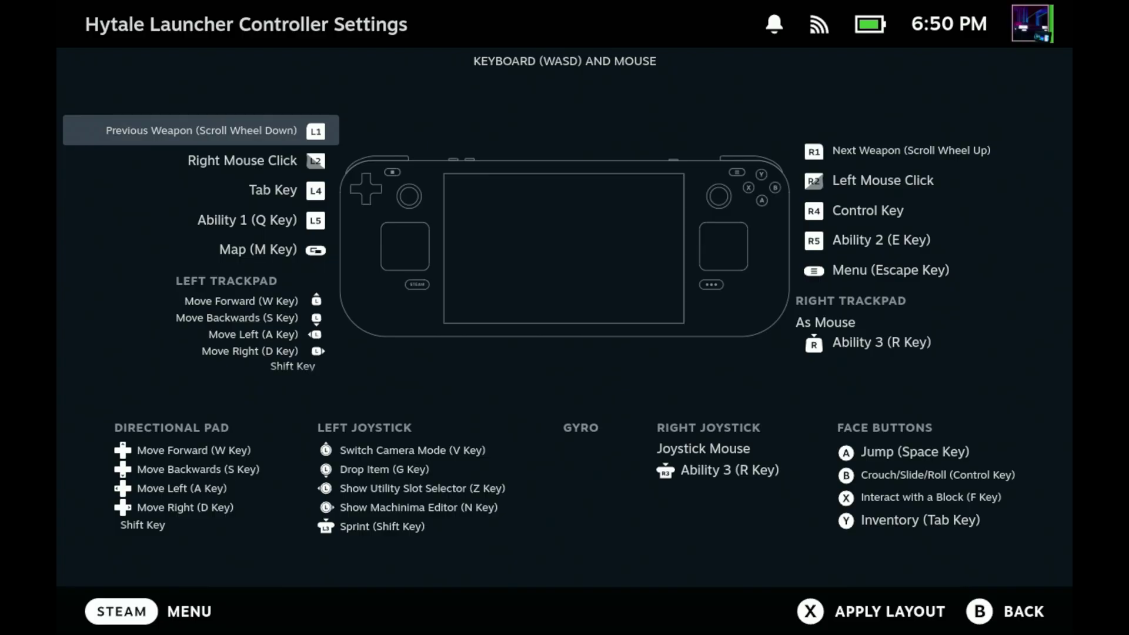
pyautogui.press('x')
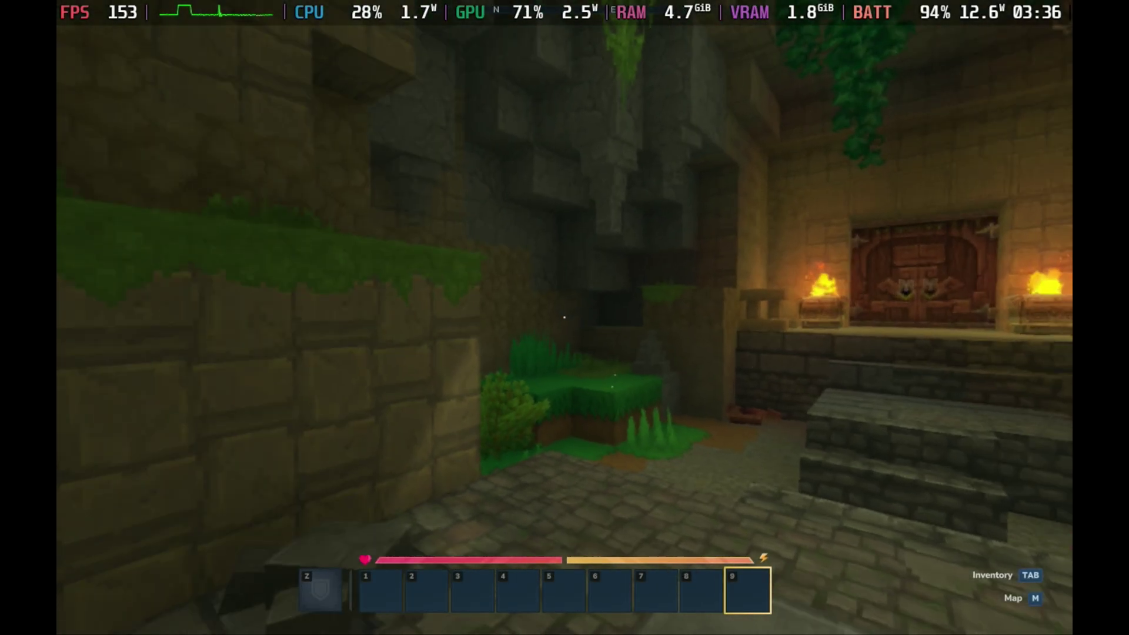
# Test the applied layout by changing hotbar slots and opening and closing the inventory.
pyautogui.scroll(3, 656, 590)
pyautogui.scroll(-2, 656, 590)
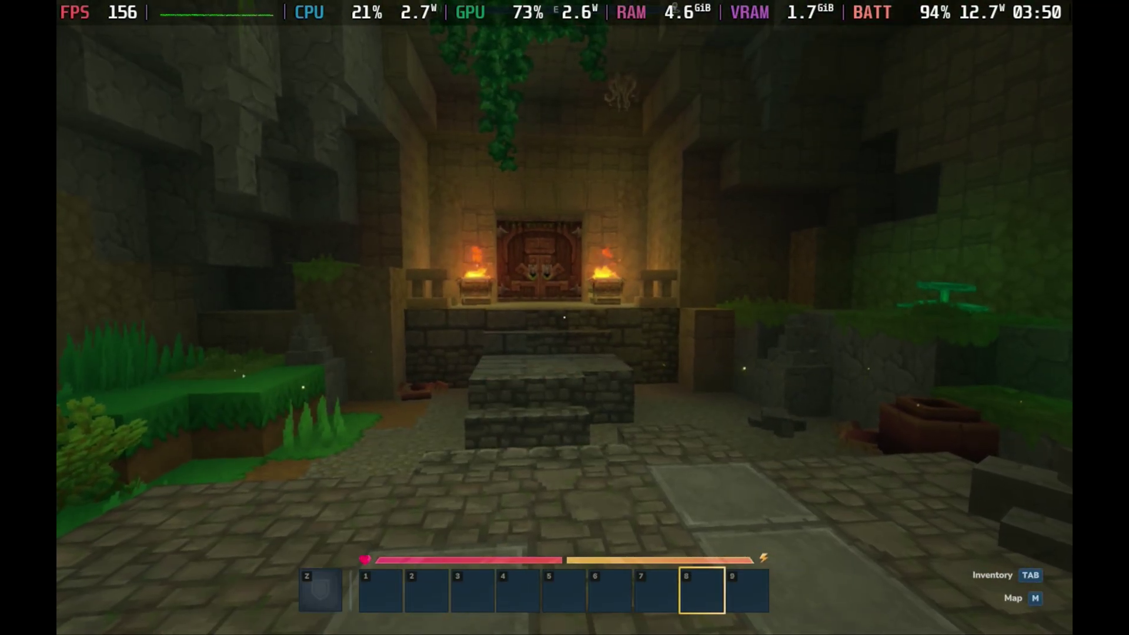
pyautogui.press('Tab')
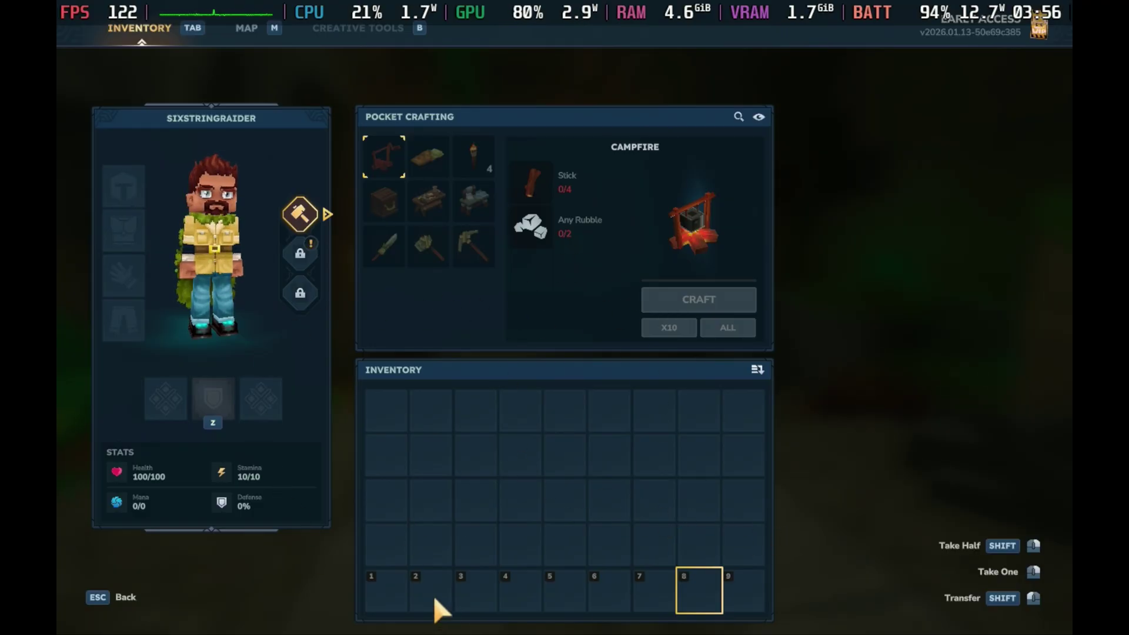
pyautogui.scroll(4, 433, 595)
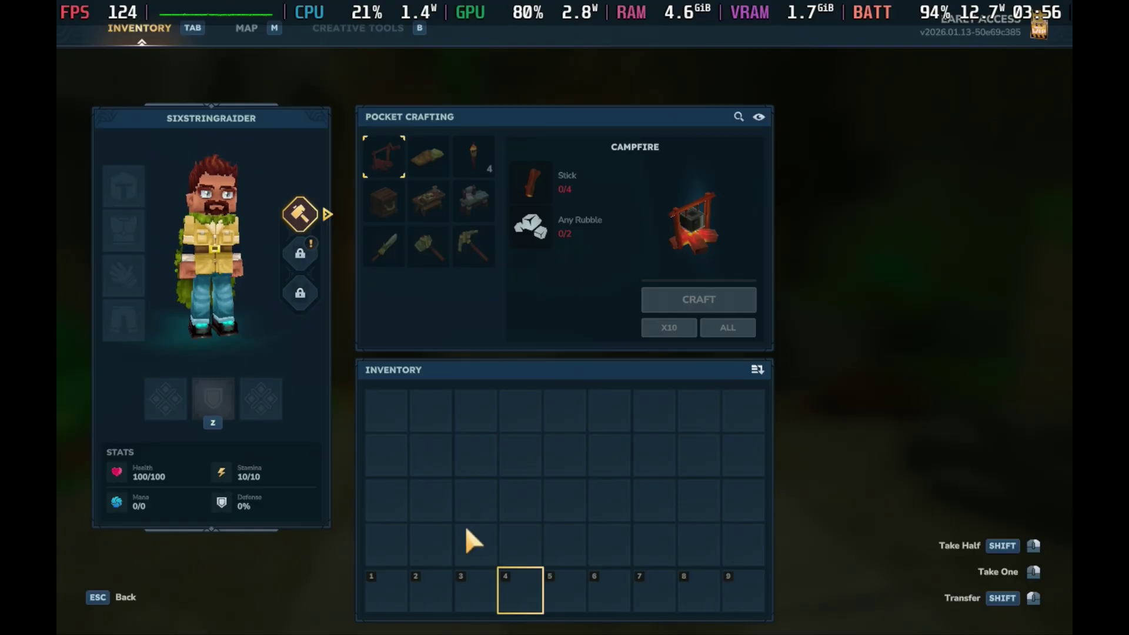
pyautogui.press('Tab')
pyautogui.press('Tab')
pyautogui.press('Tab')
# Switch the camera to third person, move the character around the meadow and open the inventory.
pyautogui.press('w')
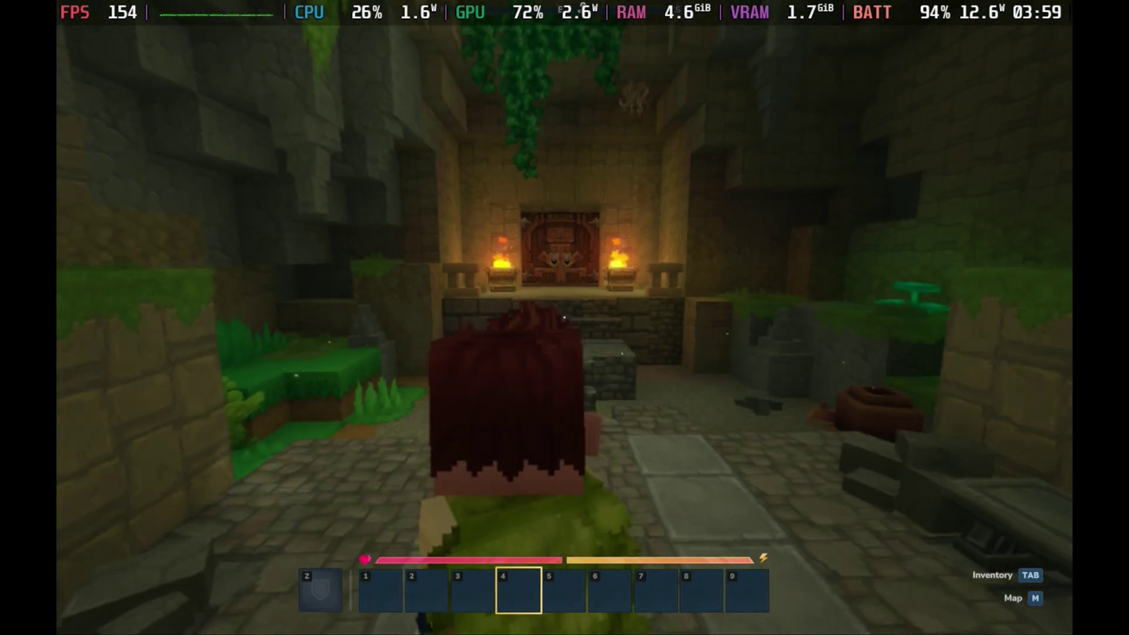
pyautogui.press('v')
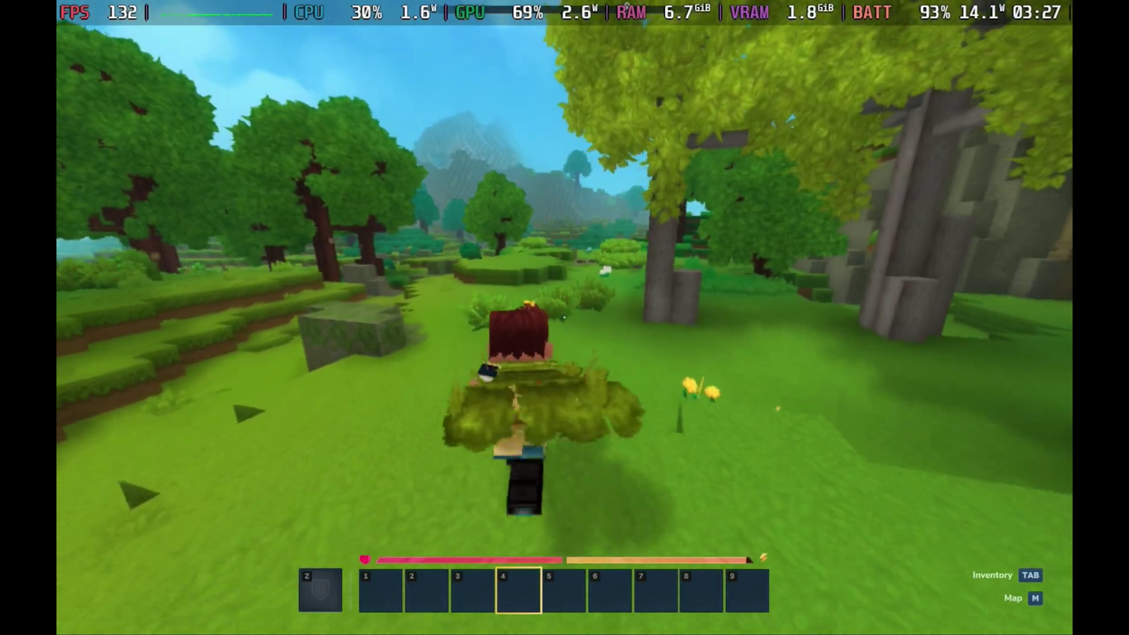
pyautogui.press('w')
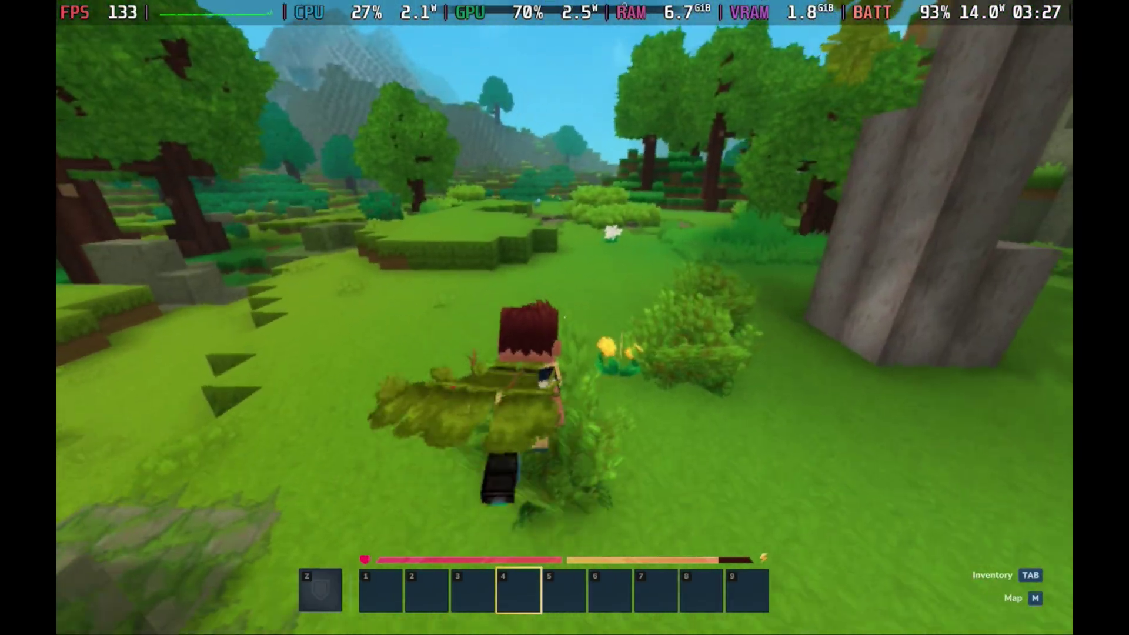
pyautogui.press('w')
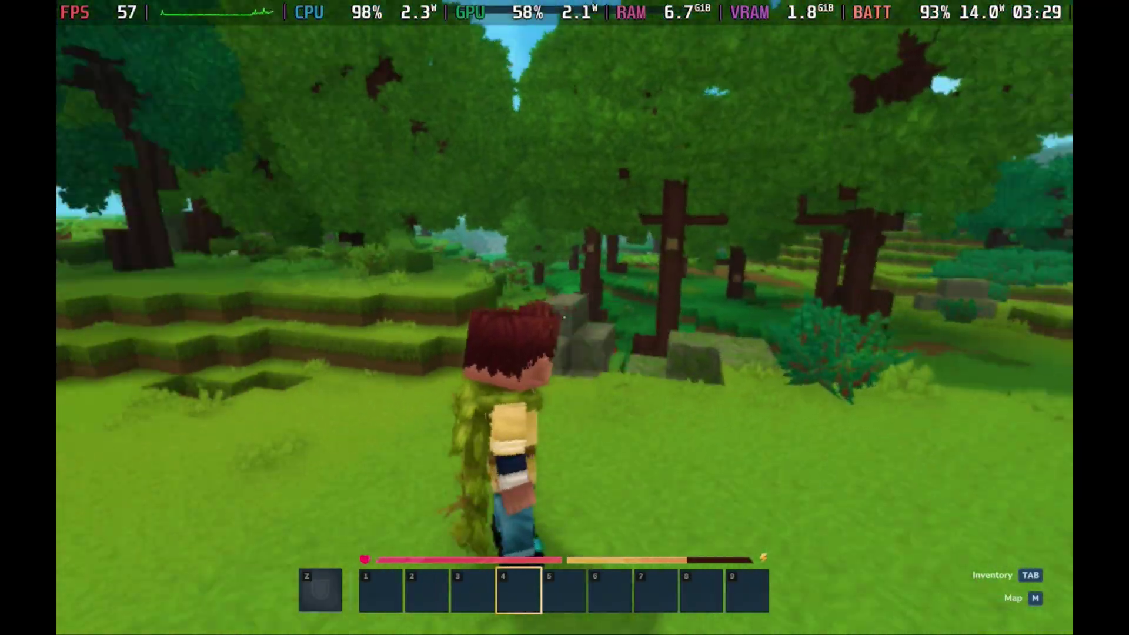
pyautogui.press('w')
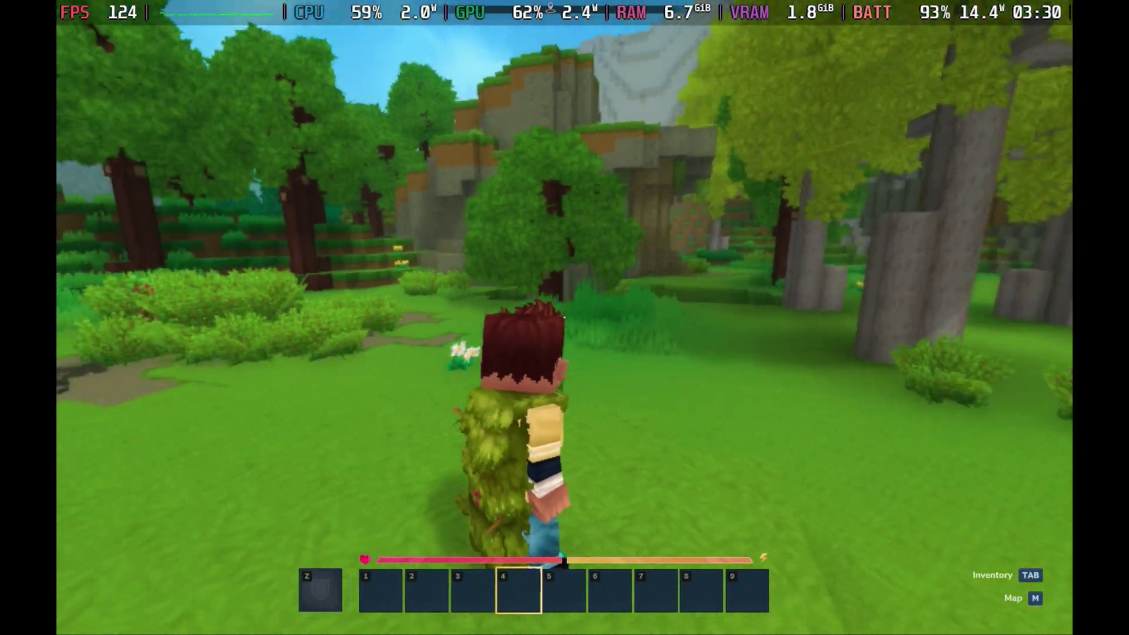
pyautogui.press('w')
pyautogui.press('w')
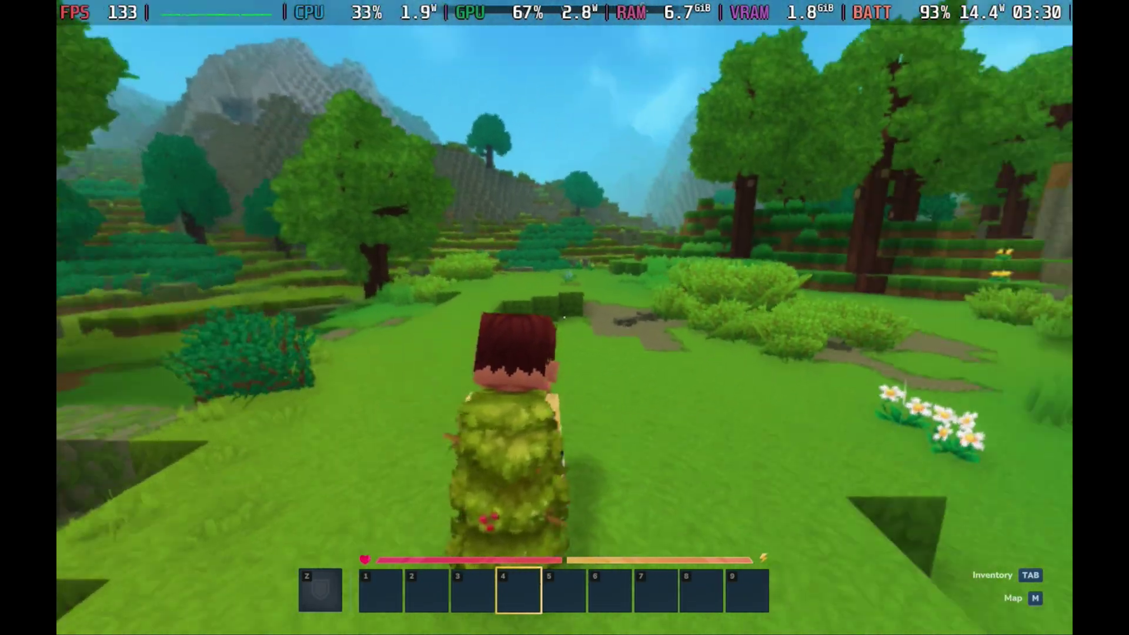
pyautogui.press('Tab')
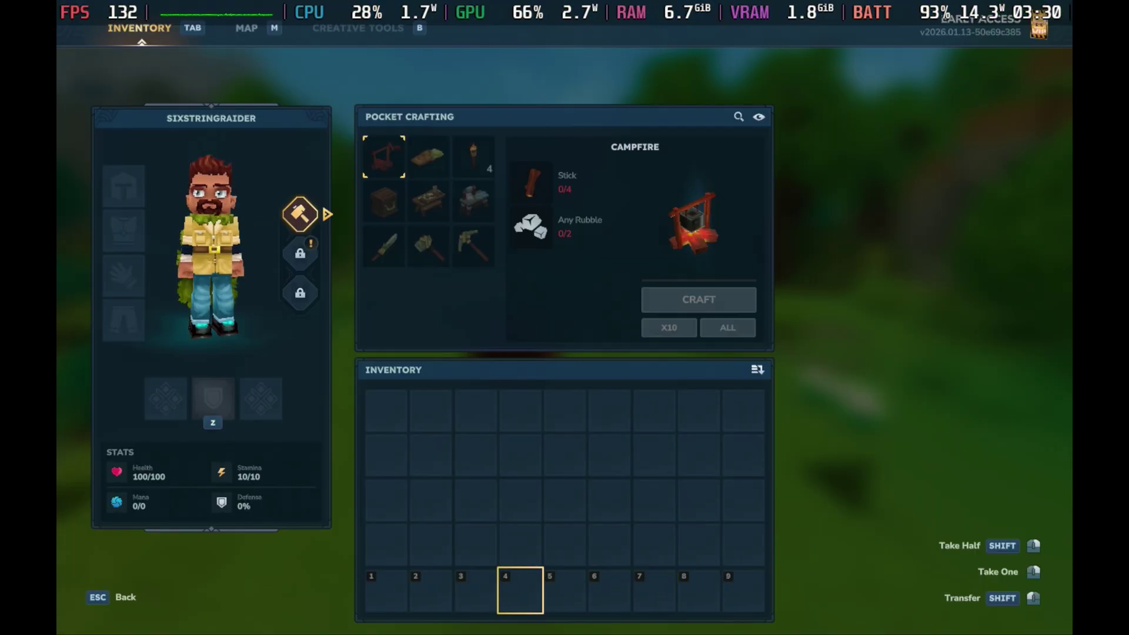
# Set Maximum FPS to 60 in the video settings, save the changes and return to the game.
pyautogui.press('Escape')
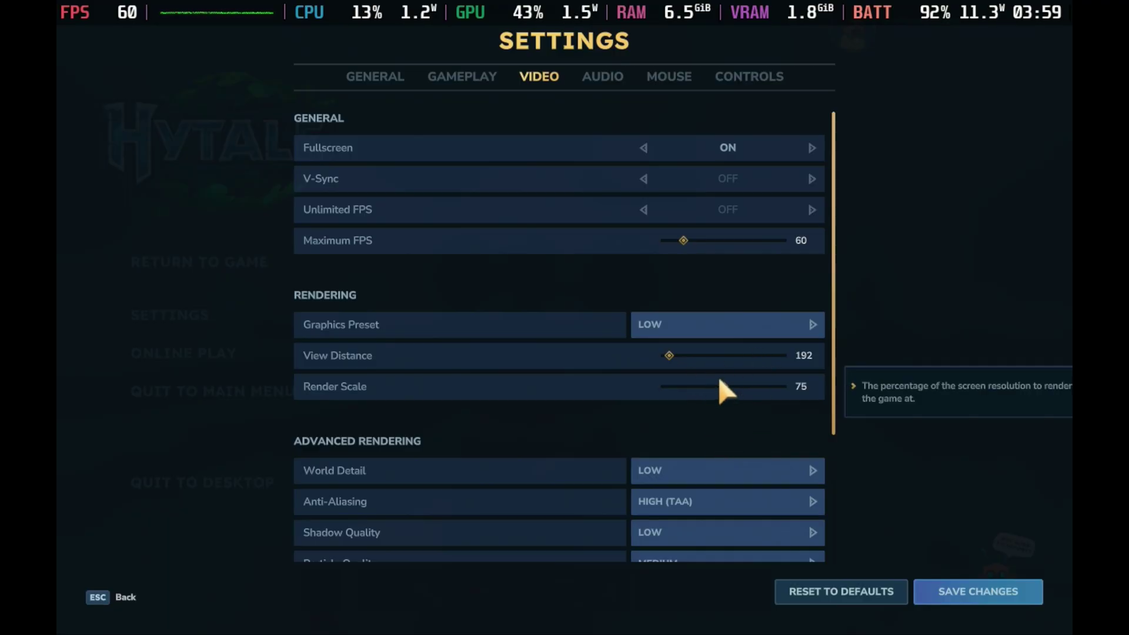
pyautogui.click(988, 595)
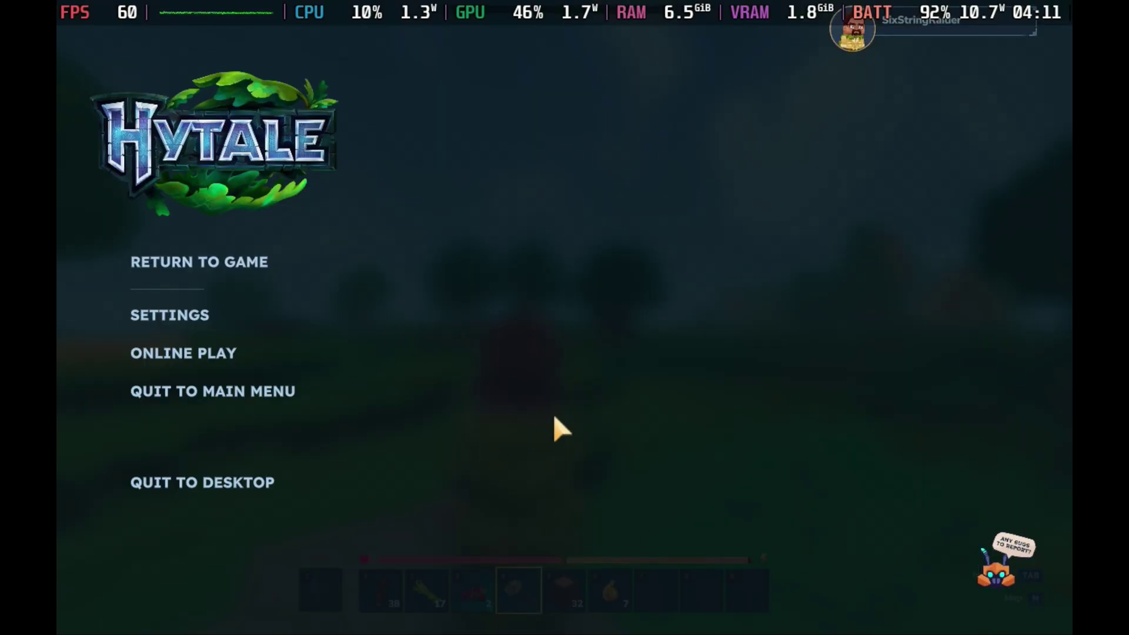
pyautogui.press('Escape')
# Walk and look around the grassland to check how the game runs with the new frame rate limit.
pyautogui.press('w')
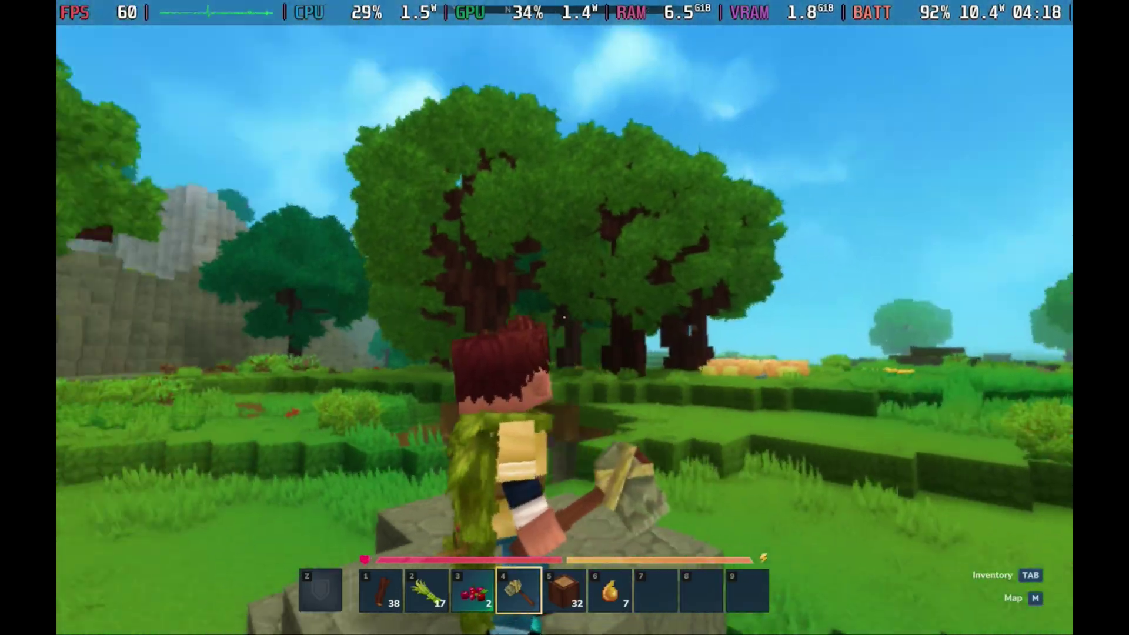
pyautogui.press('w')
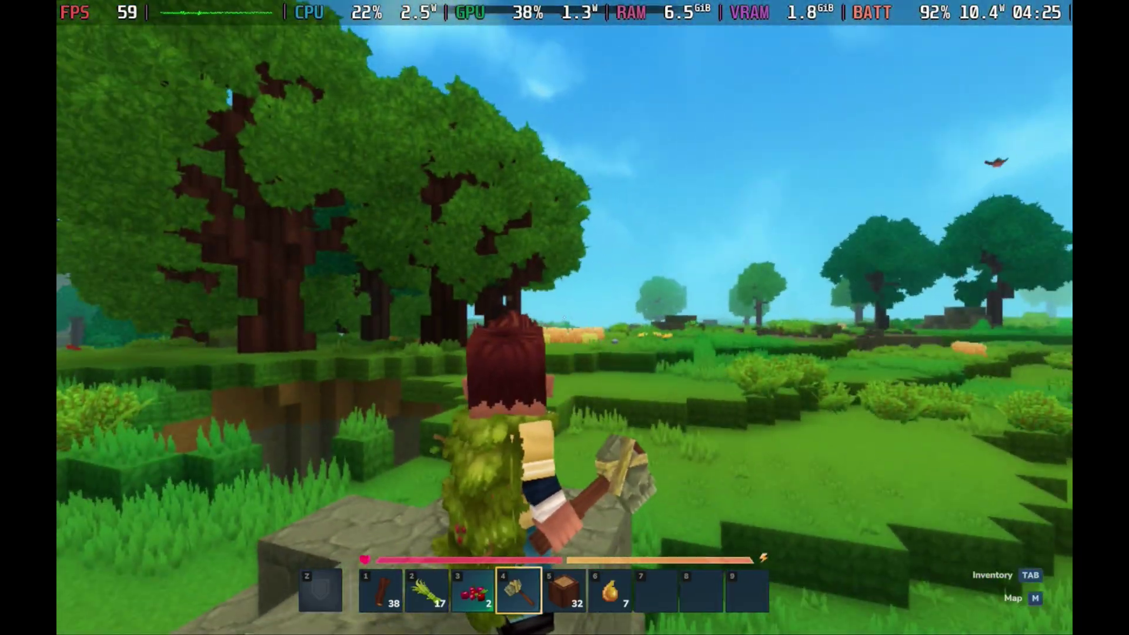
pyautogui.press('w')
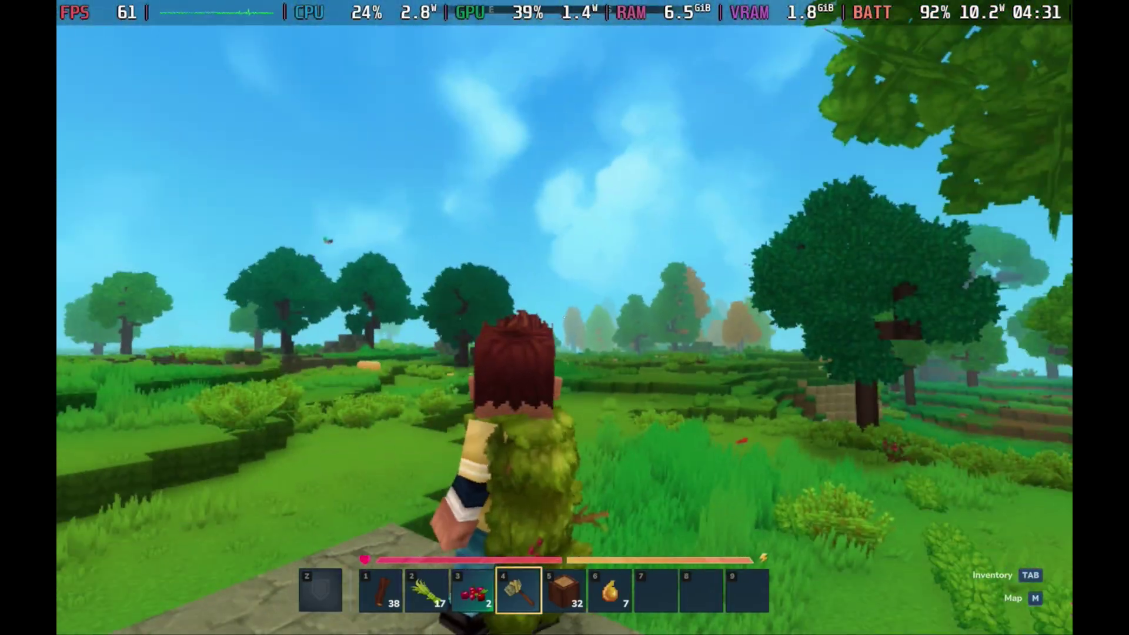
pyautogui.press('w')
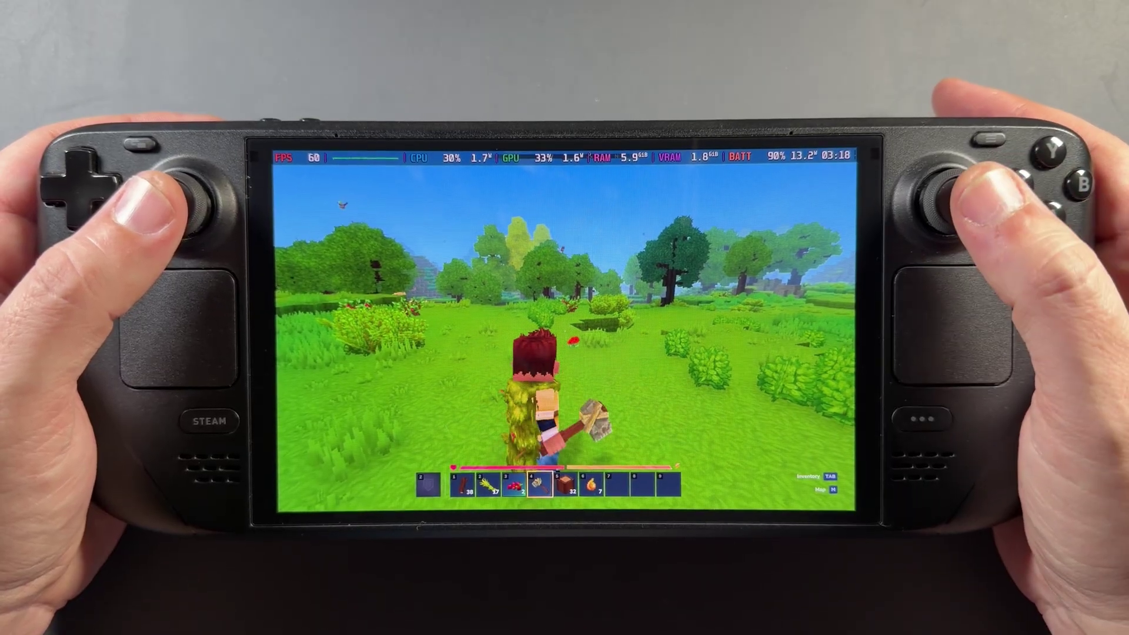
# Cycle the camera between first and third person, and run the character across the field toward the large trees.
pyautogui.press('F5')
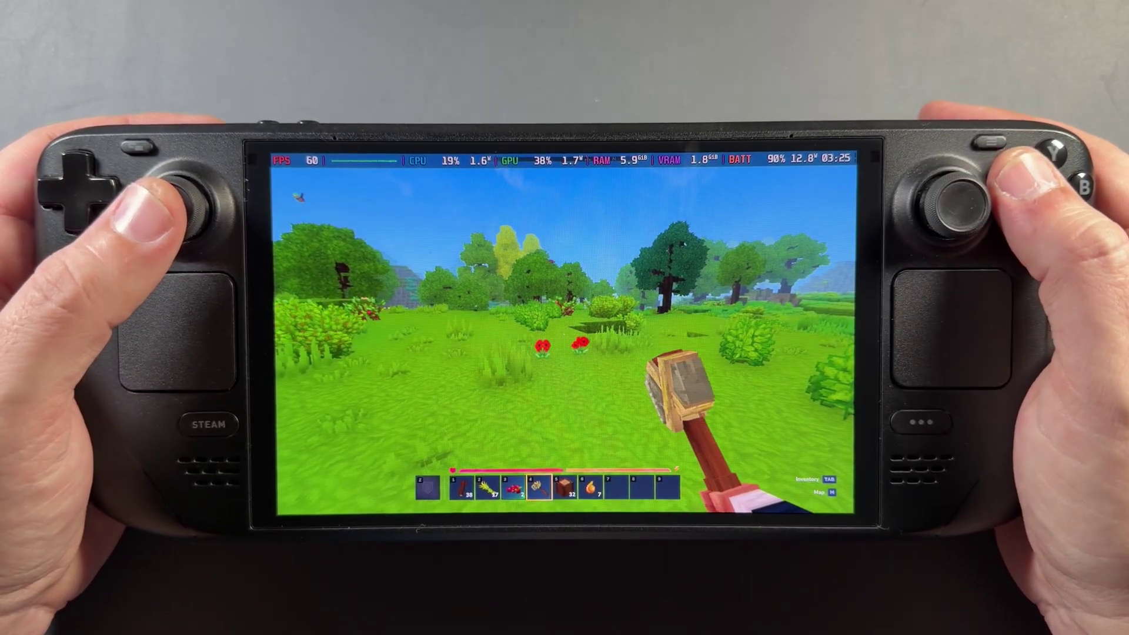
pyautogui.press('F5')
pyautogui.press('F5')
pyautogui.press('F5')
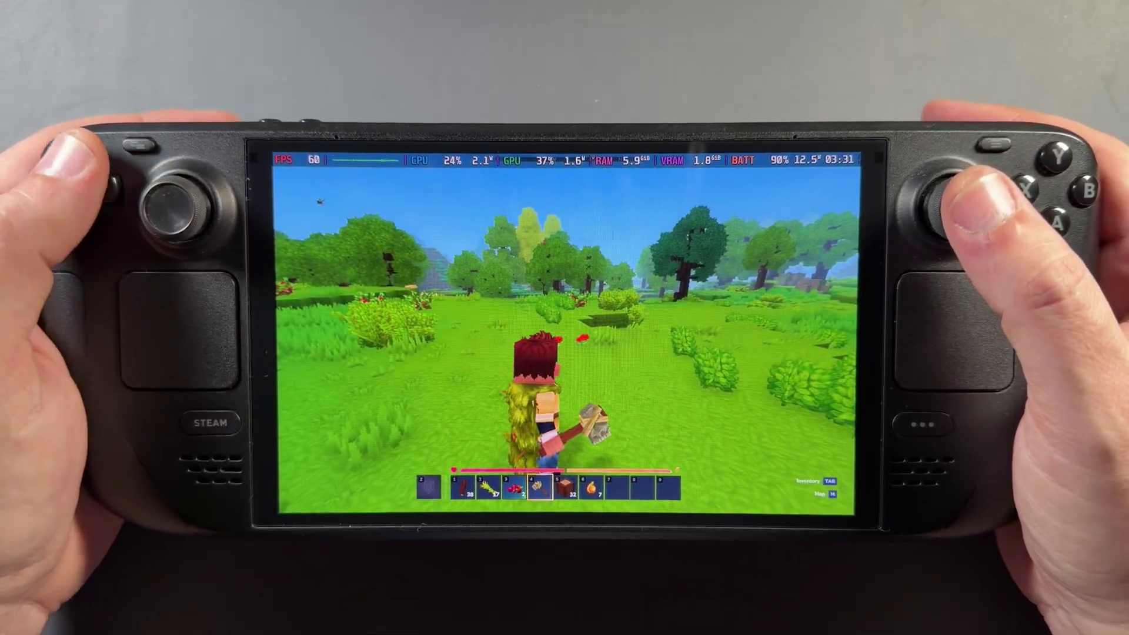
pyautogui.press('w')
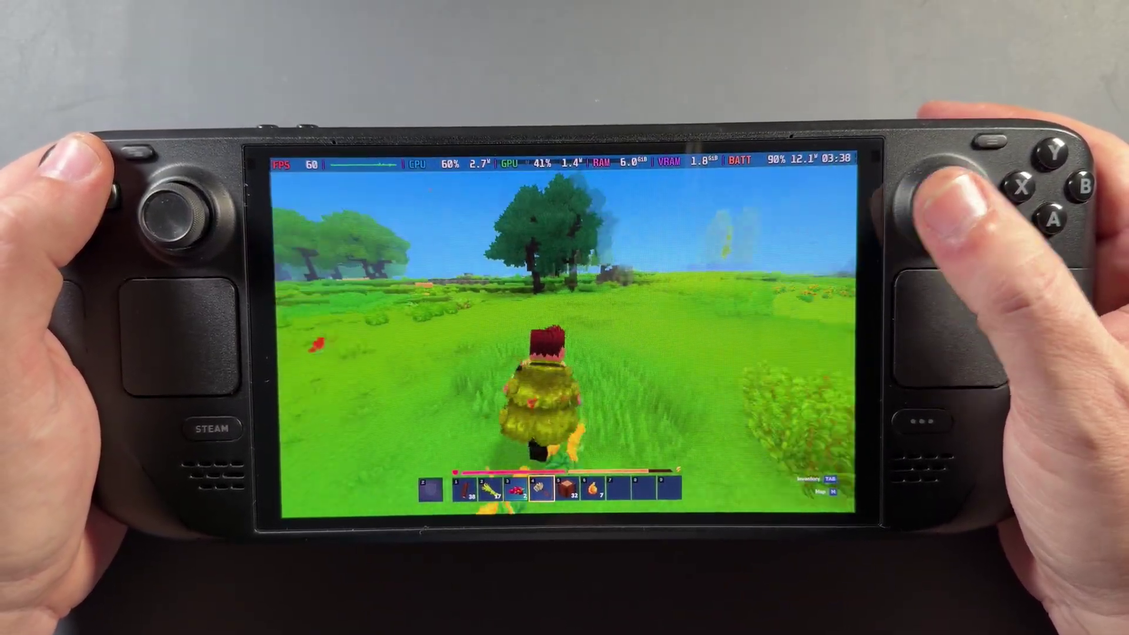
pyautogui.press('w')
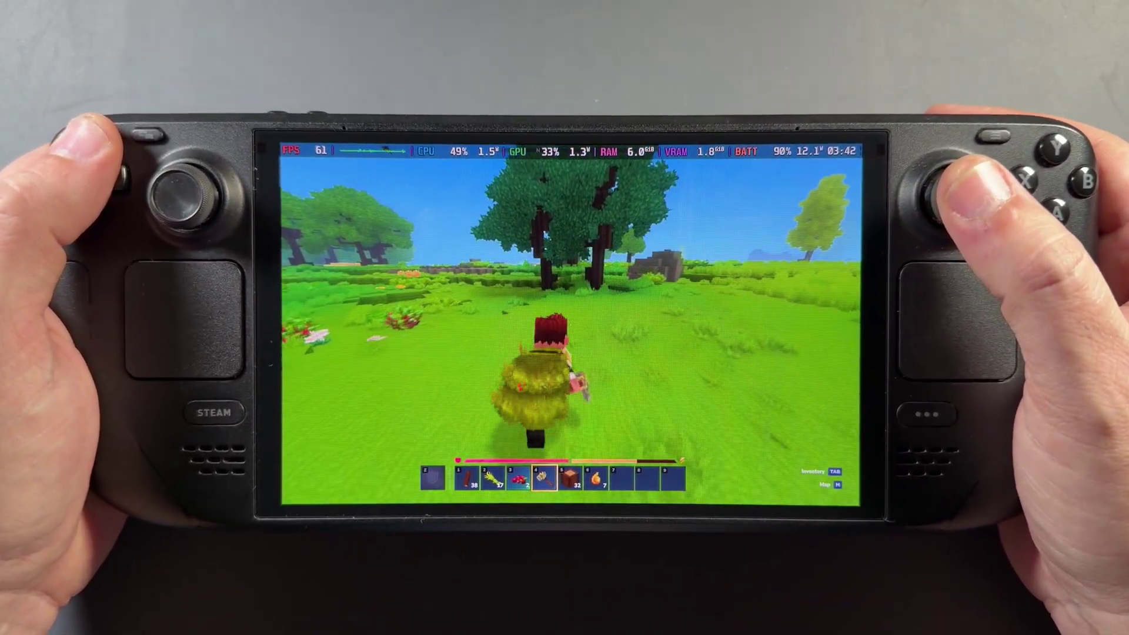
# Run to the large trees, fell one and collect the dropped ash logs, sticks and tree sap.
pyautogui.press('w')
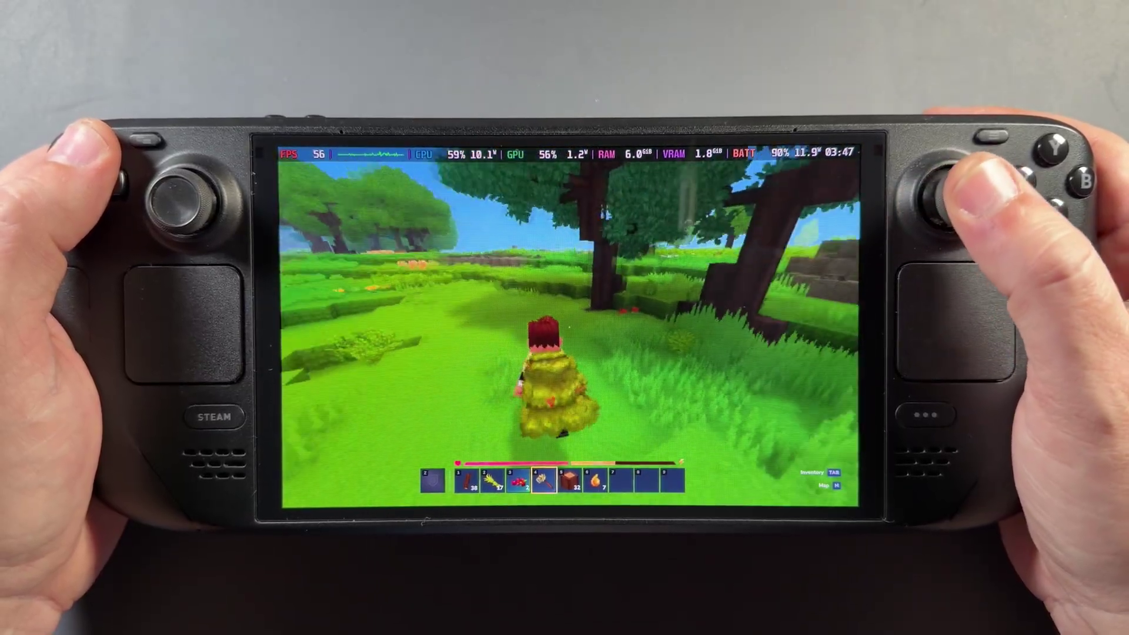
pyautogui.press('w')
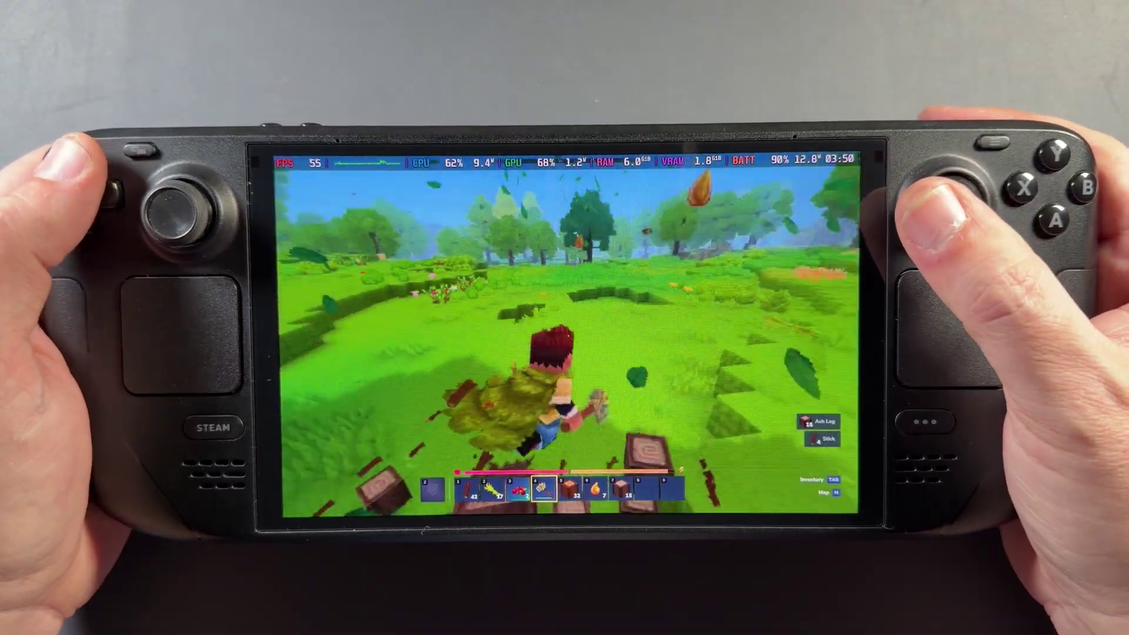
pyautogui.press('w')
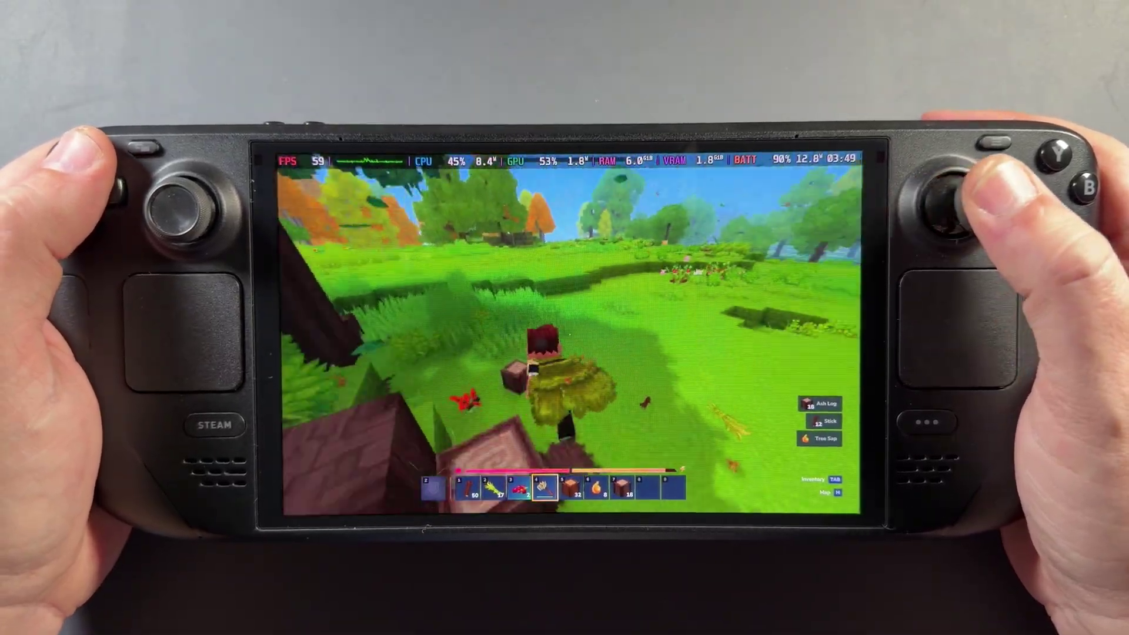
pyautogui.press('w')
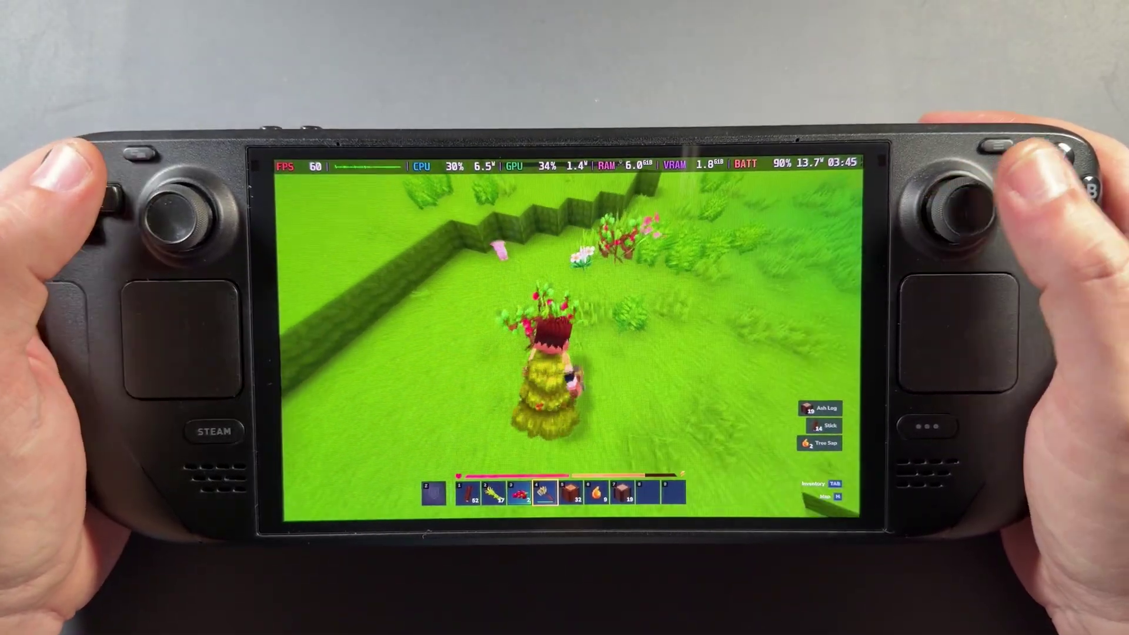
# Harvest wild berries from the red berry bushes beside the grassy ledge.
pyautogui.press('w')
pyautogui.press('w')
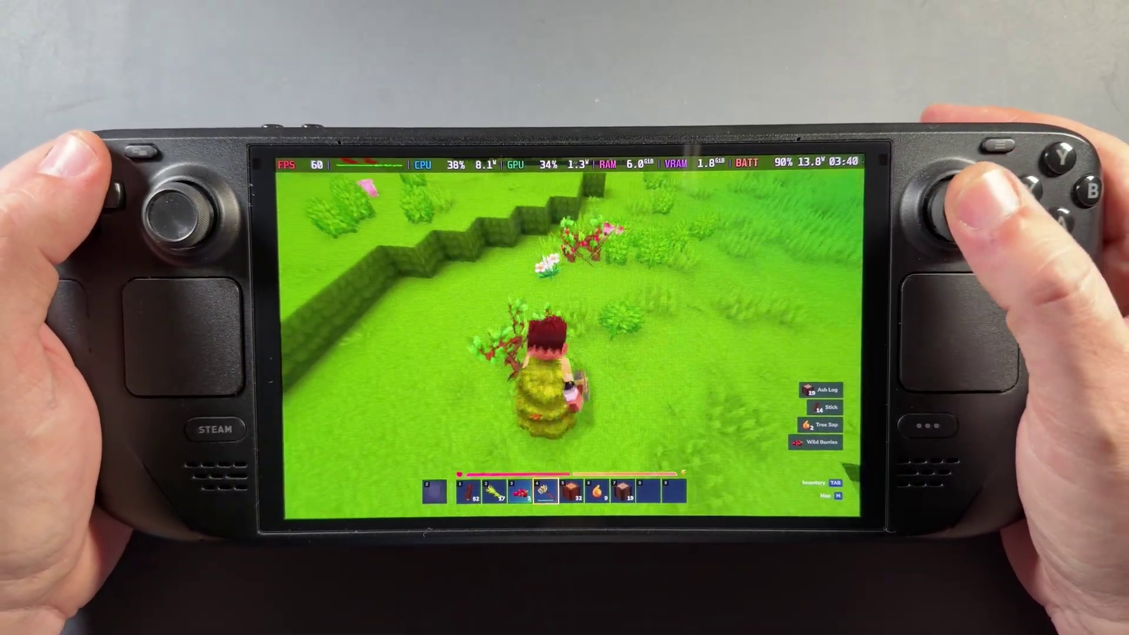
pyautogui.press('w')
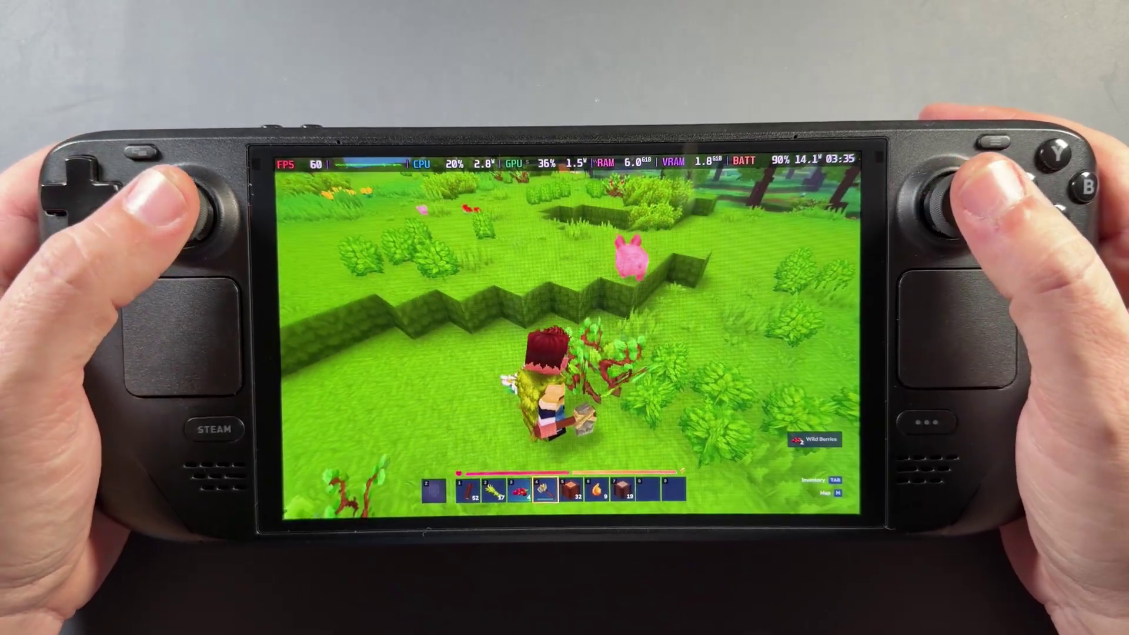
# Chase the pink piglet around the pits in the meadow, gathering plant fiber along the way.
pyautogui.press('w')
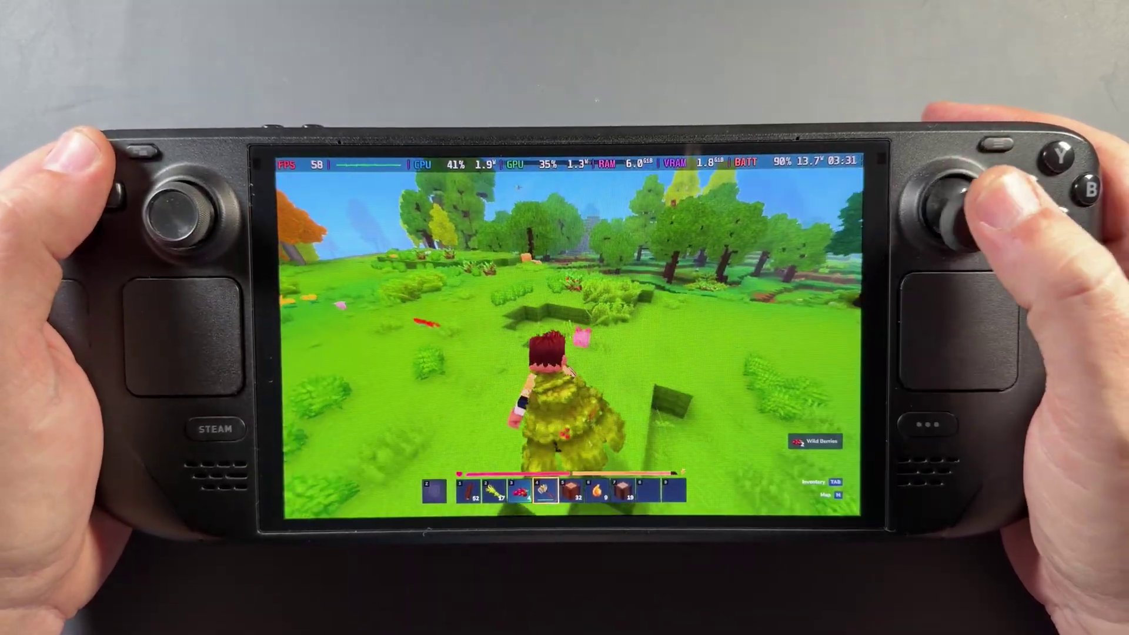
pyautogui.press('w')
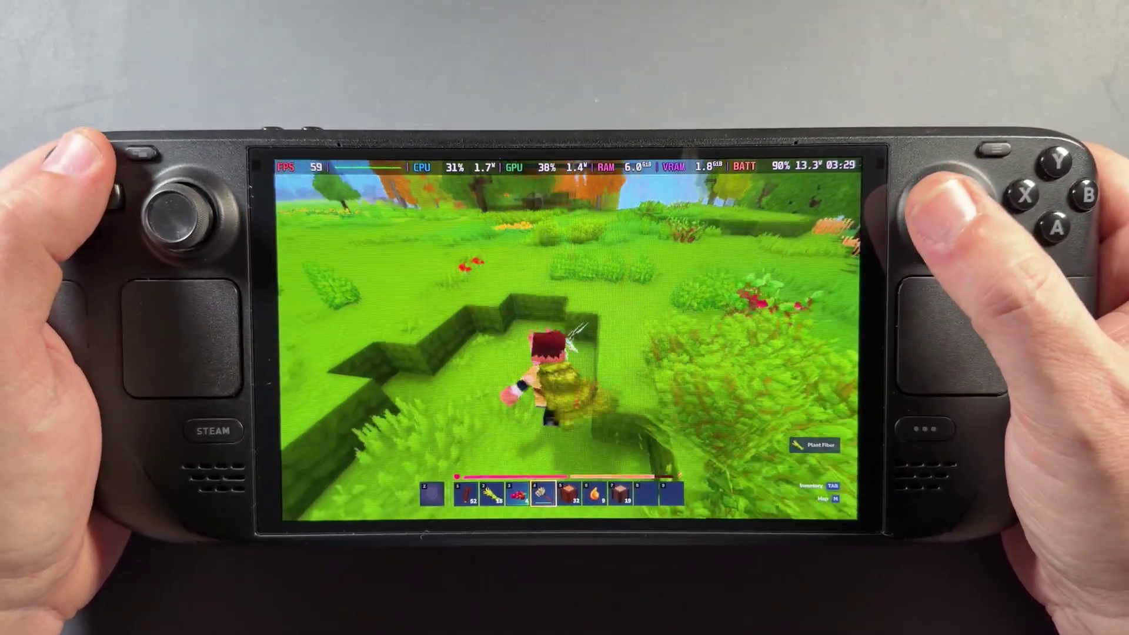
pyautogui.press('w')
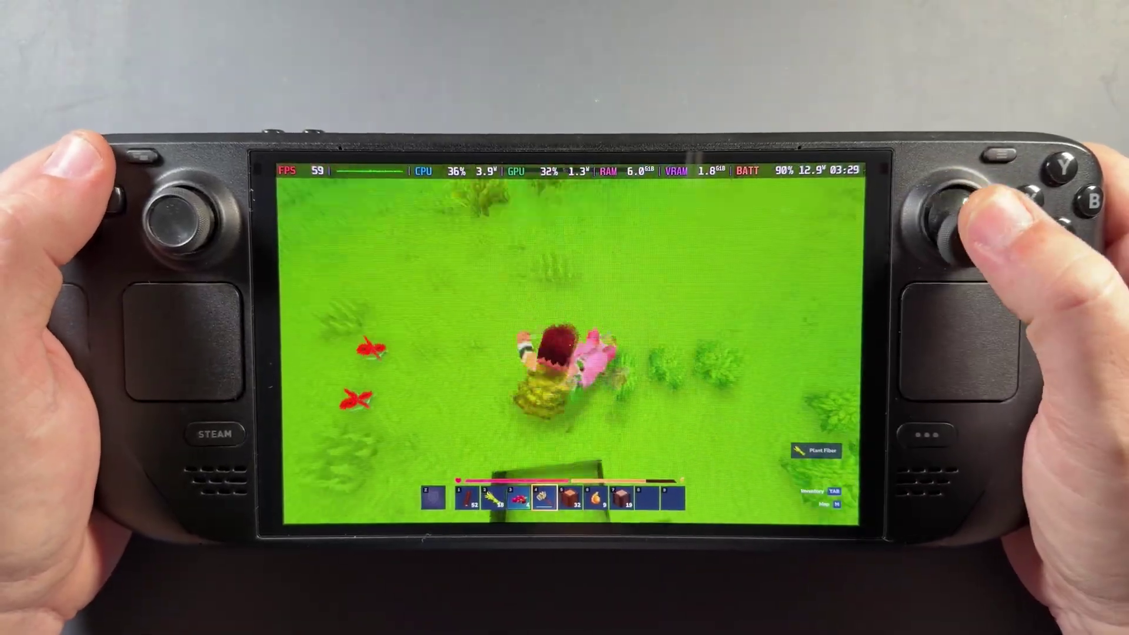
pyautogui.press('w')
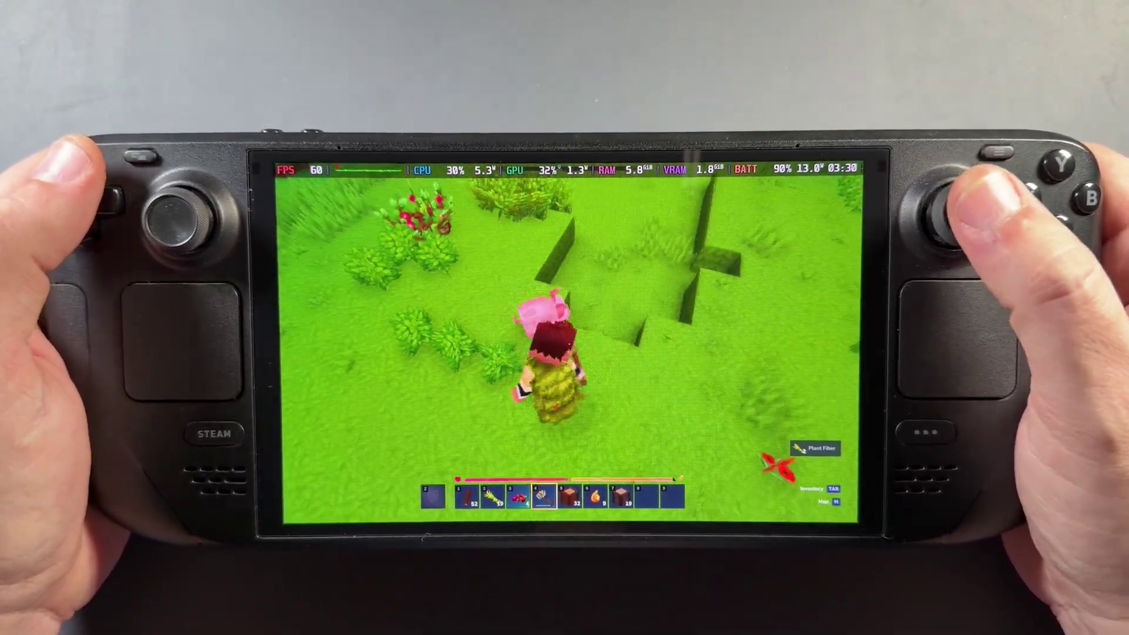
pyautogui.press('w')
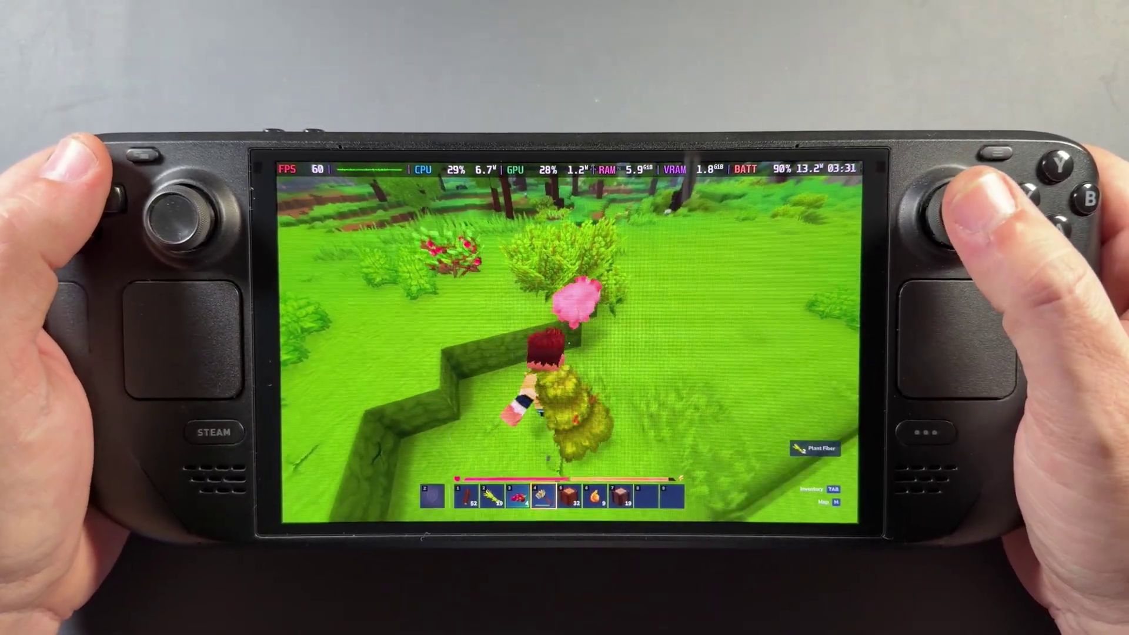
# Run across the open meadow toward the lone yellow tree and open the inventory.
pyautogui.press('w')
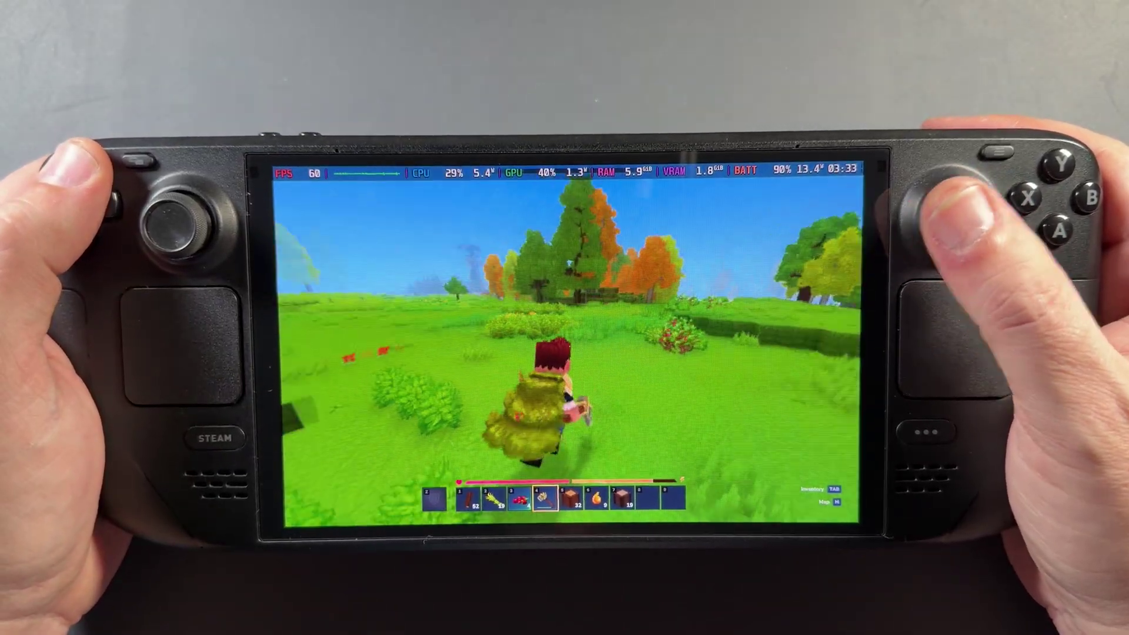
pyautogui.press('w')
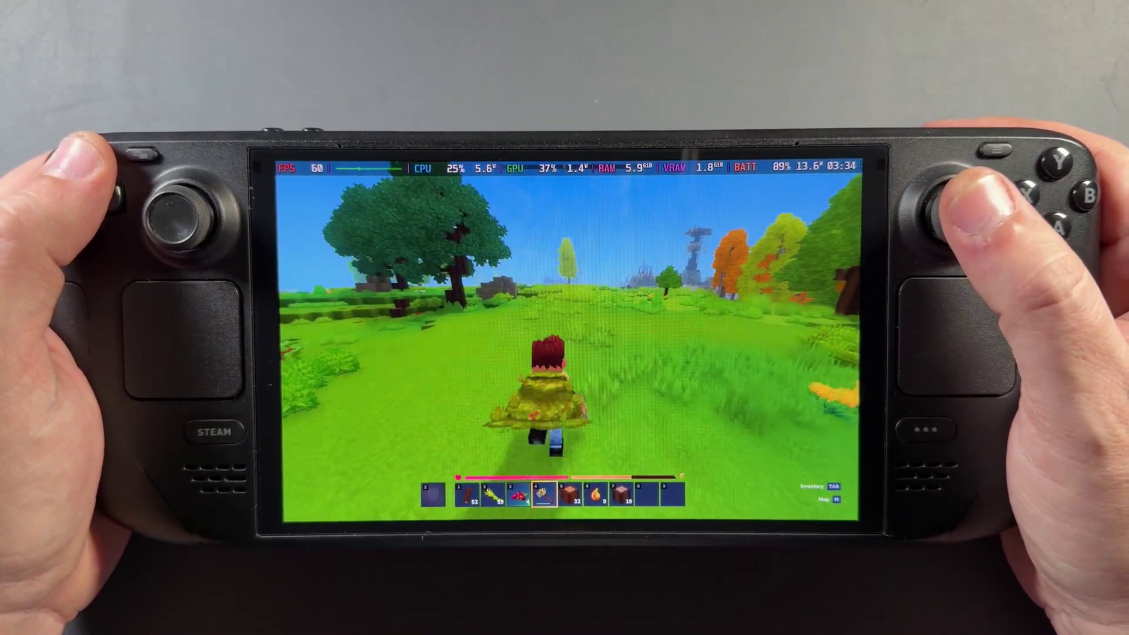
pyautogui.press('w')
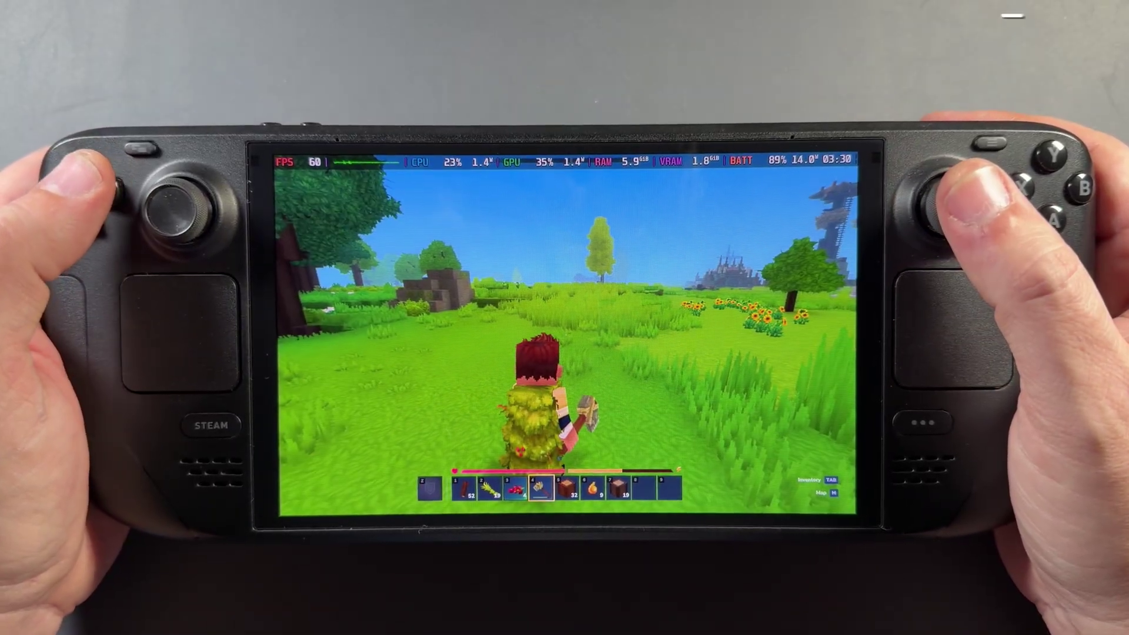
pyautogui.press('Tab')
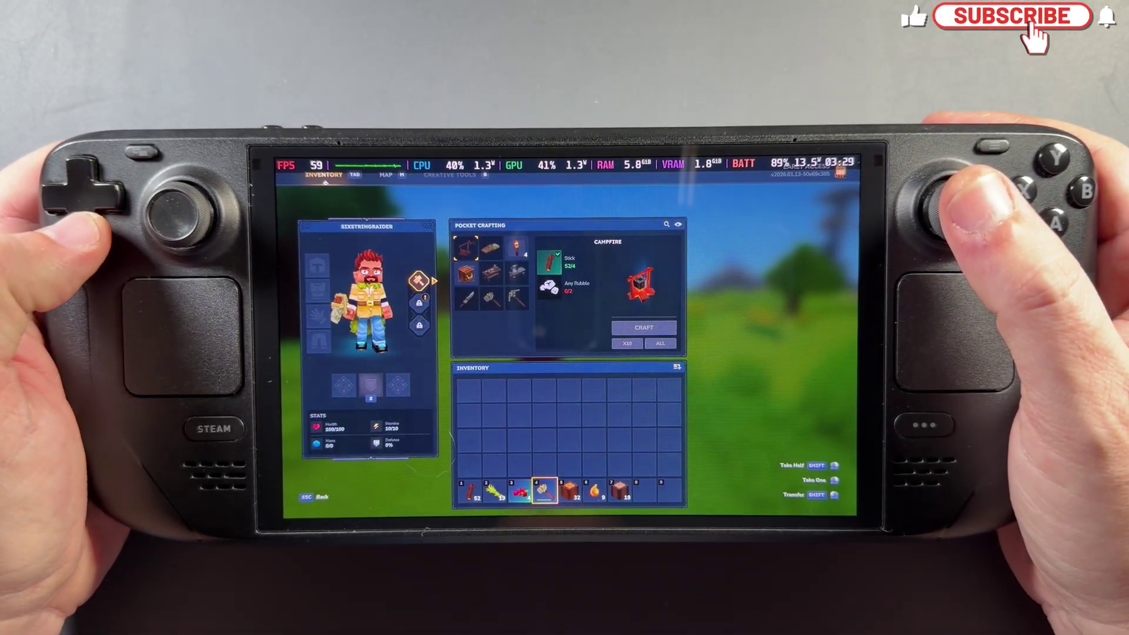